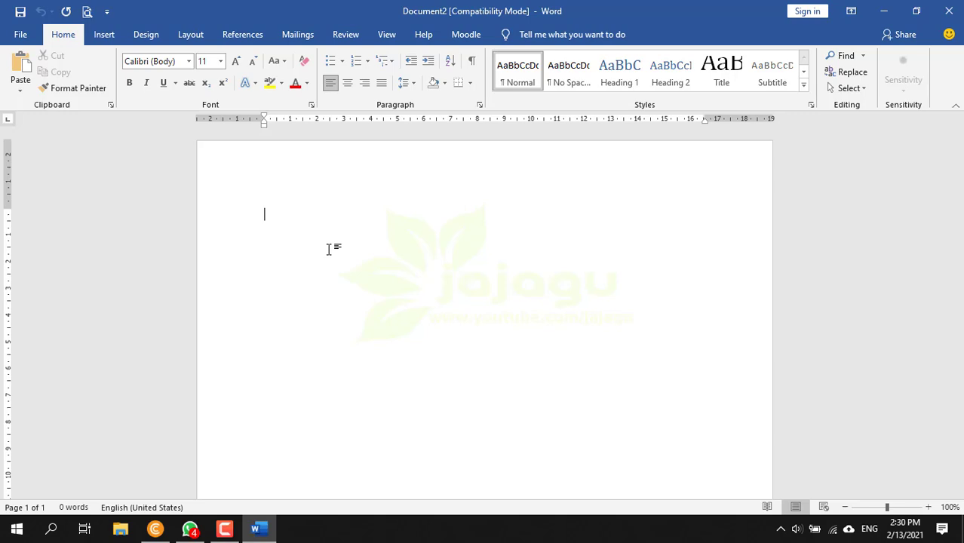
Start a numbered list with the item "Soal" and an empty second item, and enlarge all text to size 12.
type("1. ")
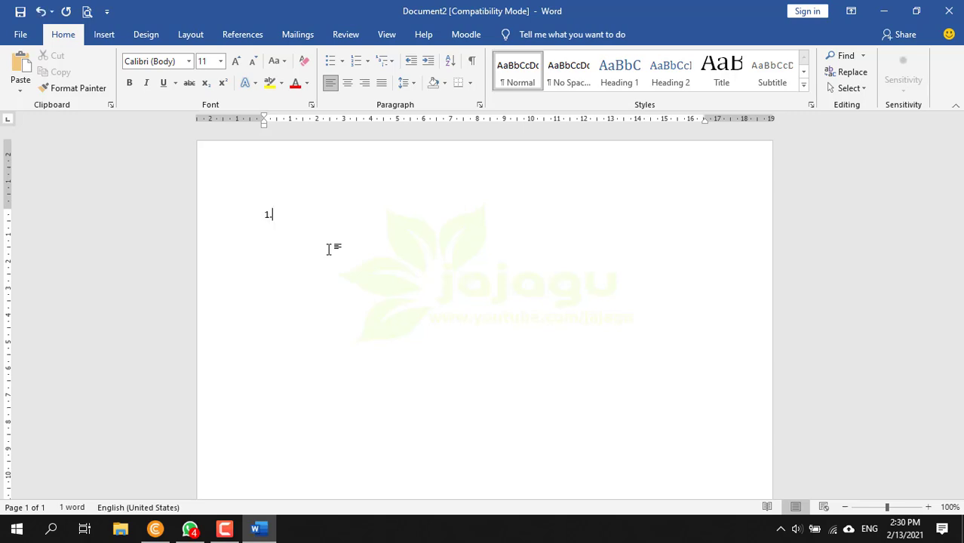
type("Soal")
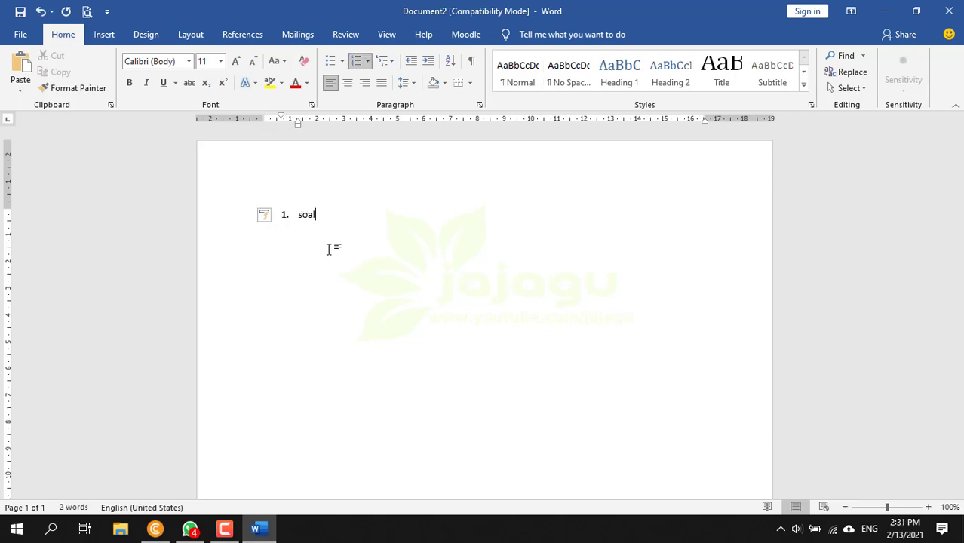
key("Return")
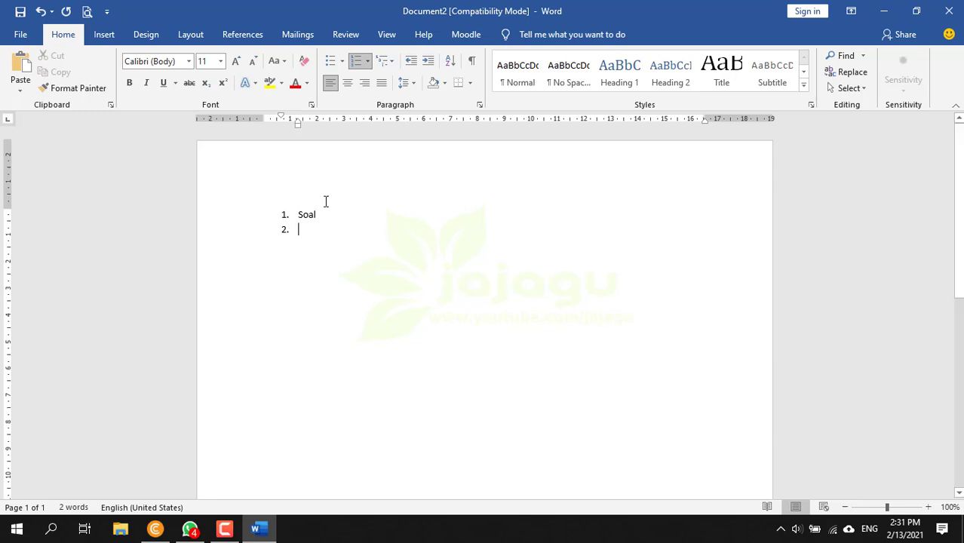
key("ctrl+a")
left_click(237, 60)
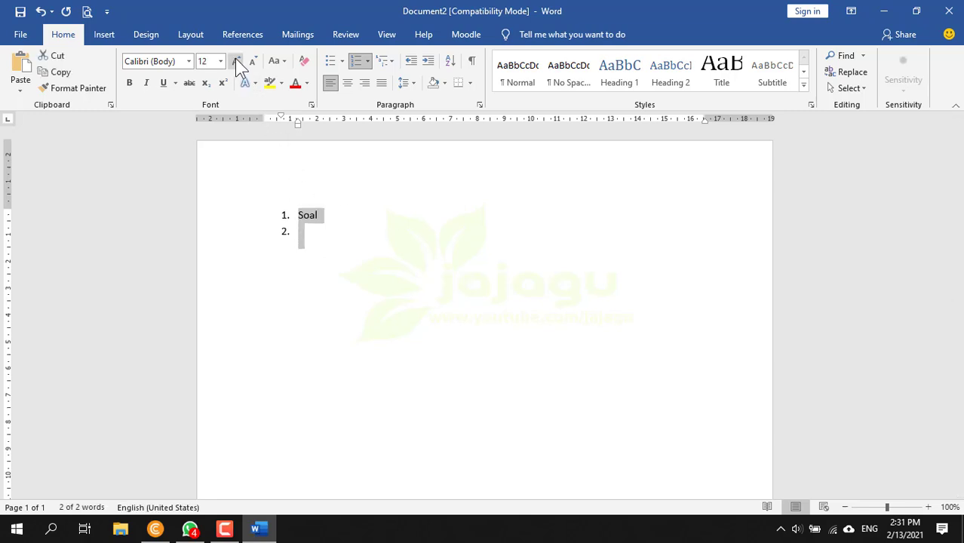
Shift the indent of the first numbered item about 0.5 cm toward the page margin.
left_click(320, 236)
left_click(265, 215)
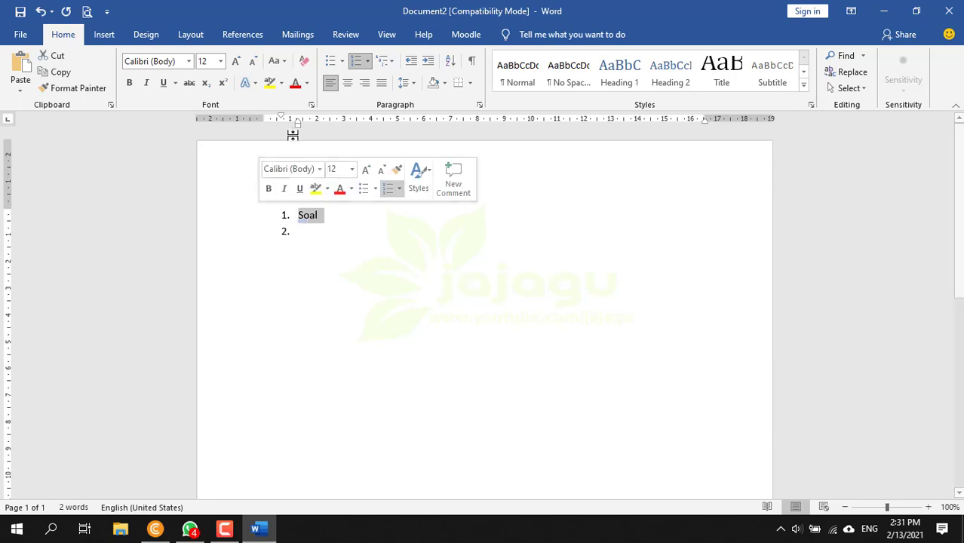
left_click_drag(295, 124, 280, 128)
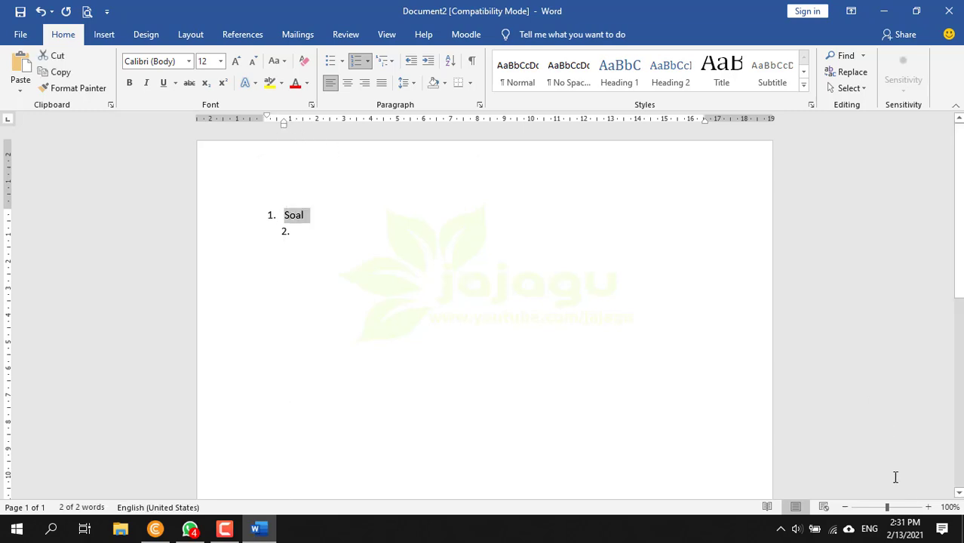
Remove the number from the empty second list item.
left_click(928, 507)
left_click(928, 507)
left_click(928, 507)
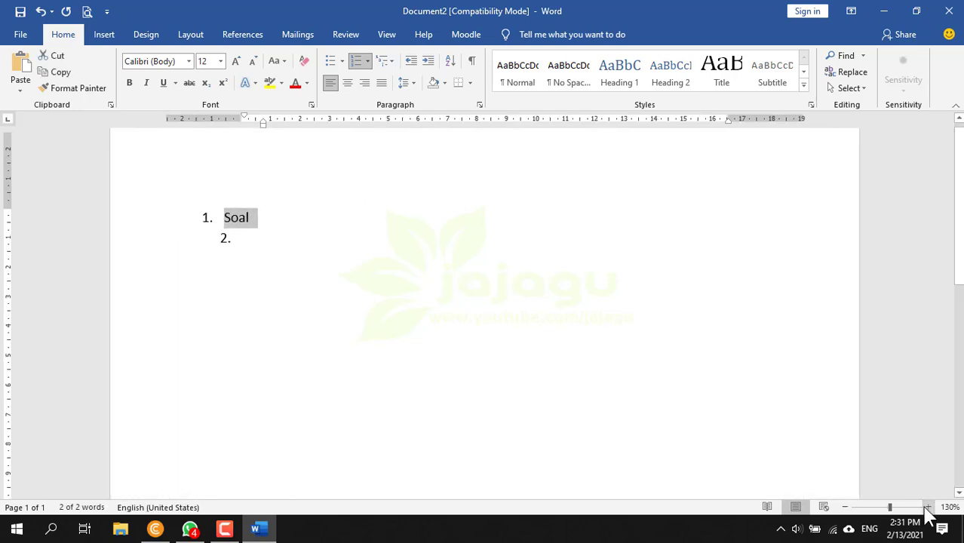
left_click(256, 238)
key("BackSpace")
key("BackSpace")
key("BackSpace")
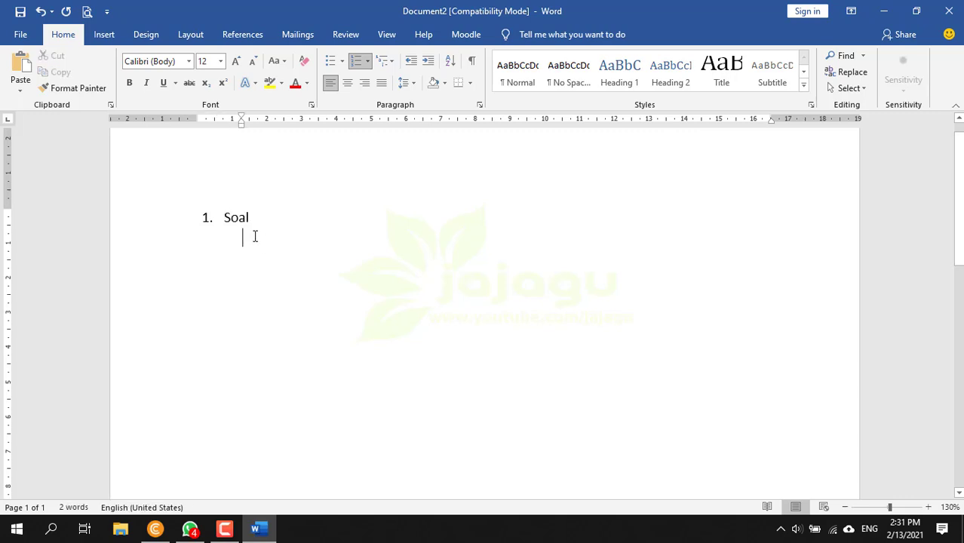
Delete the empty line and replace the first item's text "Soal" with "Pertanyan....".
key("BackSpace")
key("BackSpace")
key("BackSpace")
key("BackSpace")
key("BackSpace")
type("per")
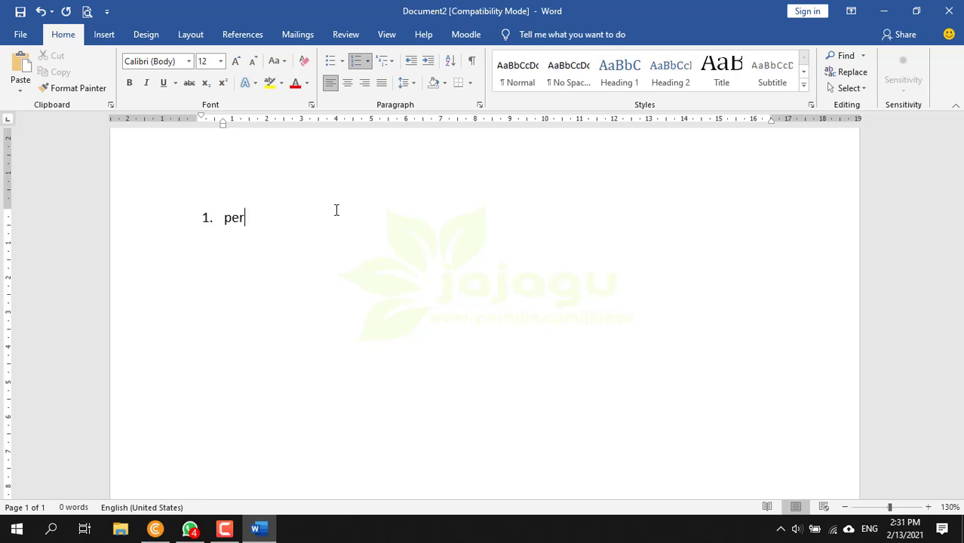
type("tanyan....")
Add a second numbered item "Pertanyaan ..." and correct the spelling of the first item to "Pertanyaan....".
key("Return")
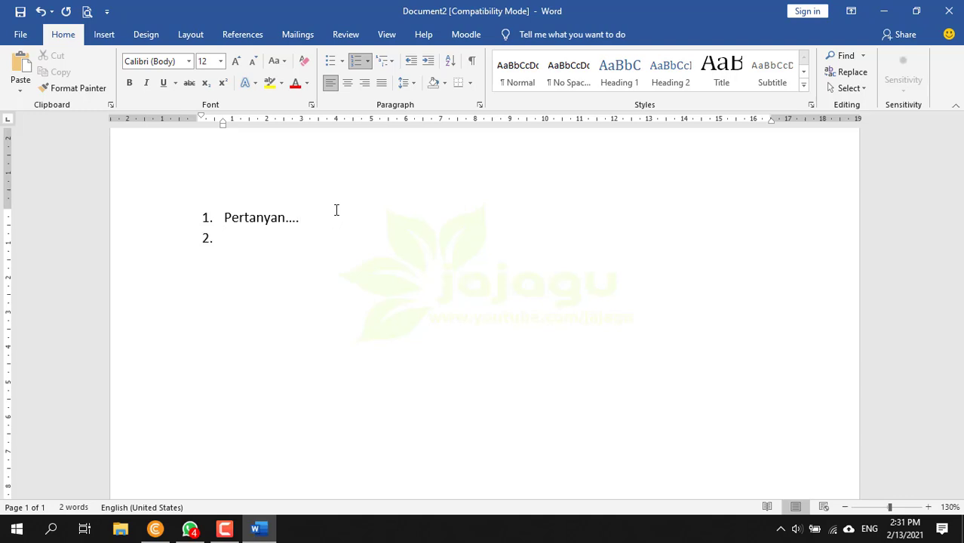
type("Pertanyaan ...")
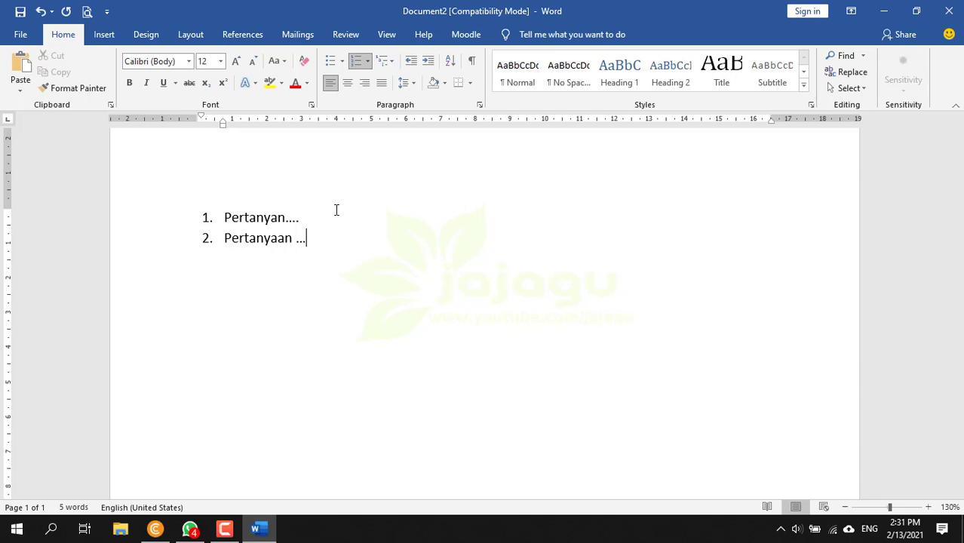
key("Left")
key("Left")
key("Left")
key("Left")
key("Up")
key("Left")
type("a")
key("Right")
Add five lettered answers A to E reading "Opsi" under question 1, followed by an unnumbered blank line.
key("End")
key("Return")
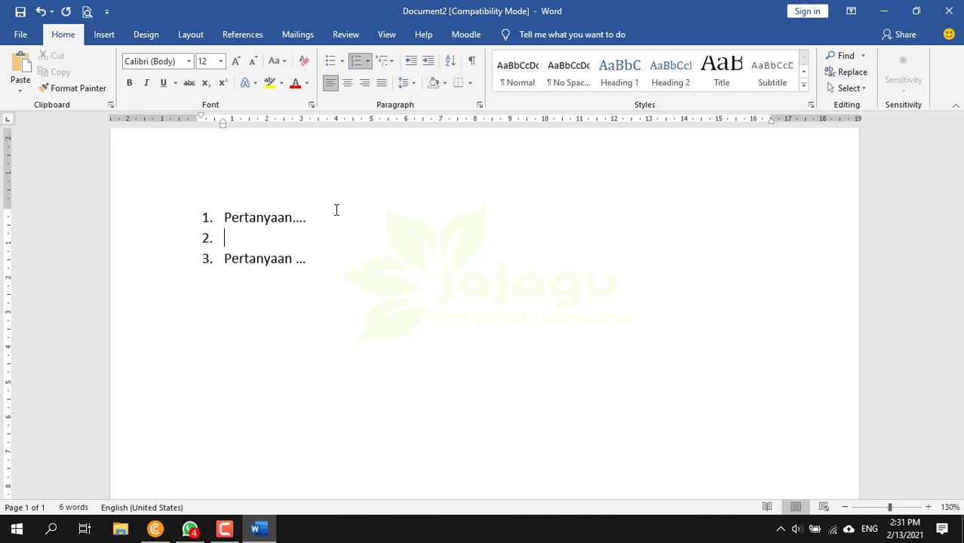
key("BackSpace")
type("A. opsi")
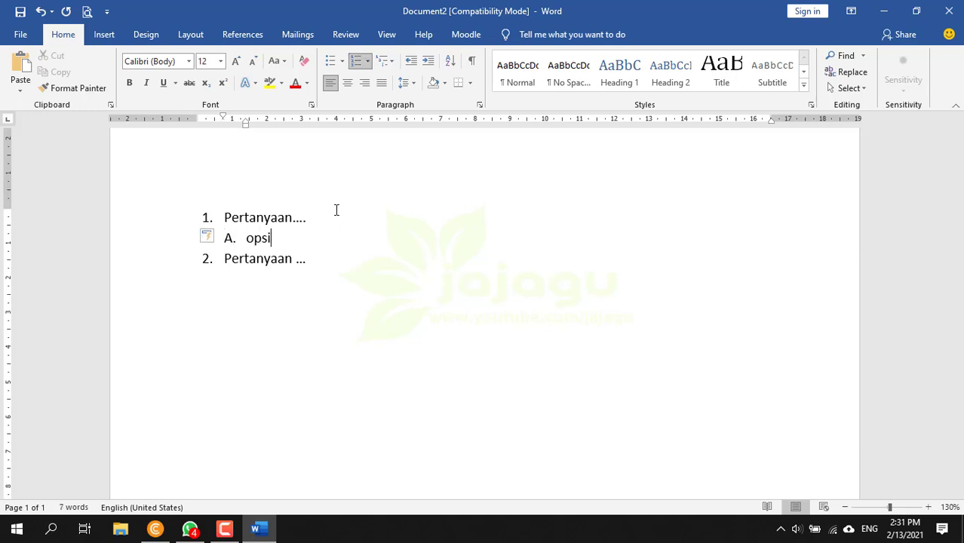
key("Return")
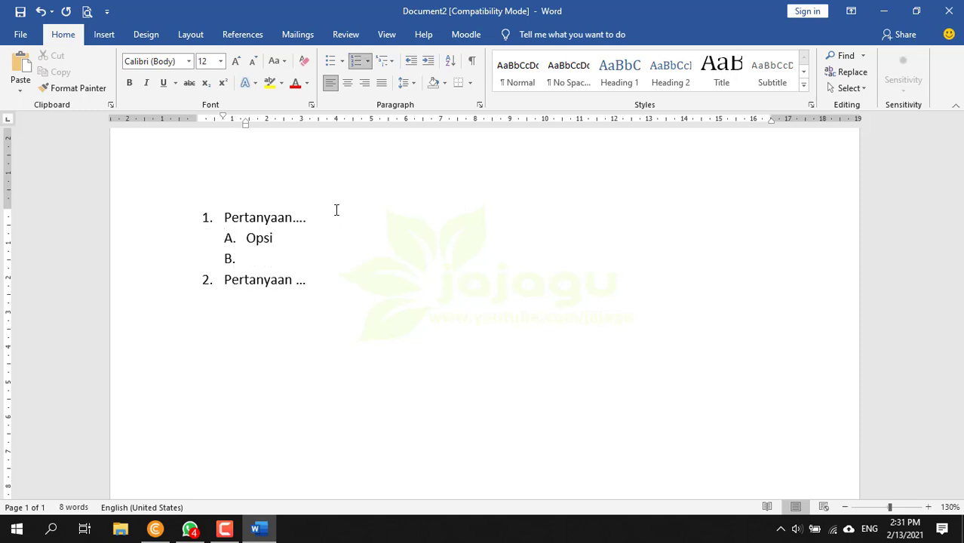
type("opsi")
key("Return")
type("opsi")
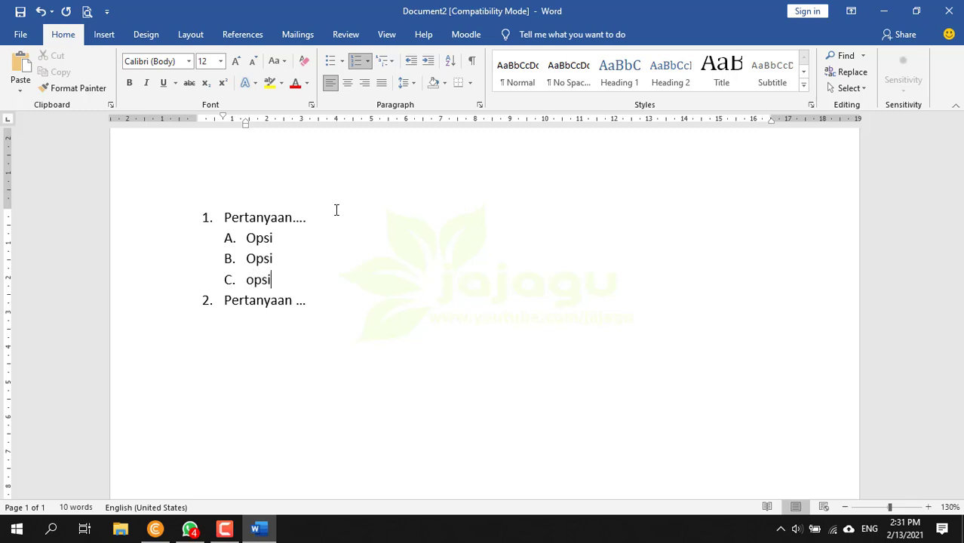
key("Return")
type("opsi")
key("Return")
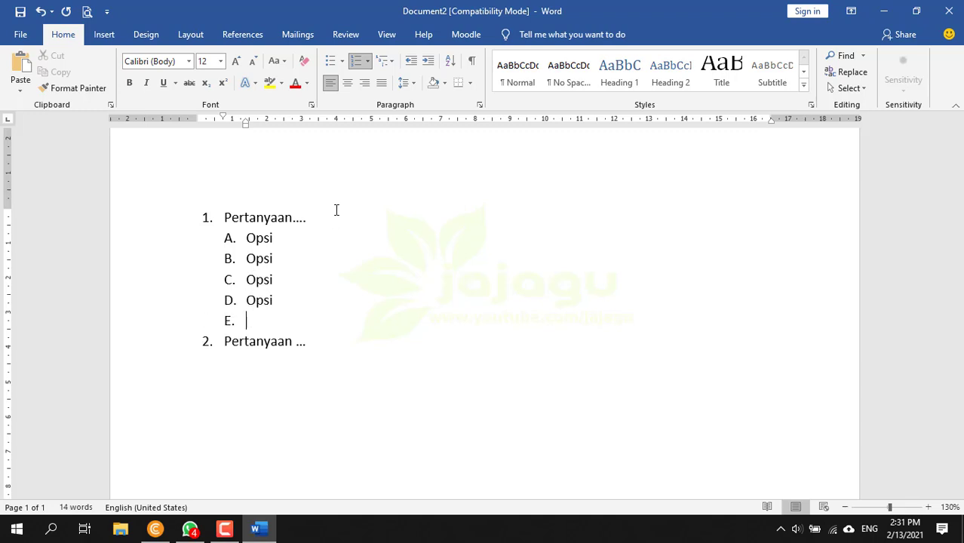
type("opsi")
key("Return")
key("BackSpace")
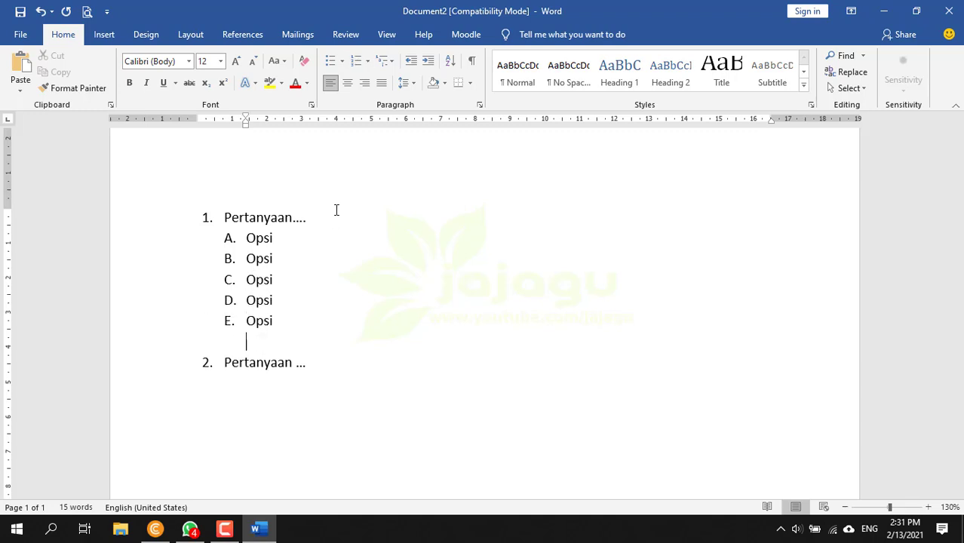
Add a third numbered item containing the text "s" after question 2.
left_click(334, 364)
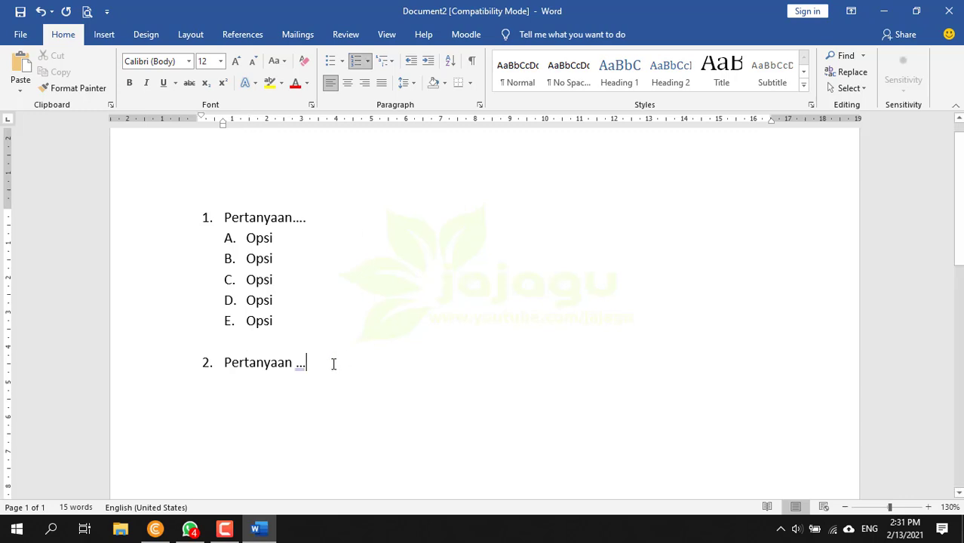
key("Return")
type("s")
Insert five lettered answers A to E reading "Opsi" under question 2, followed by an unnumbered blank line.
left_click(316, 363)
key("Return")
key("BackSpace")
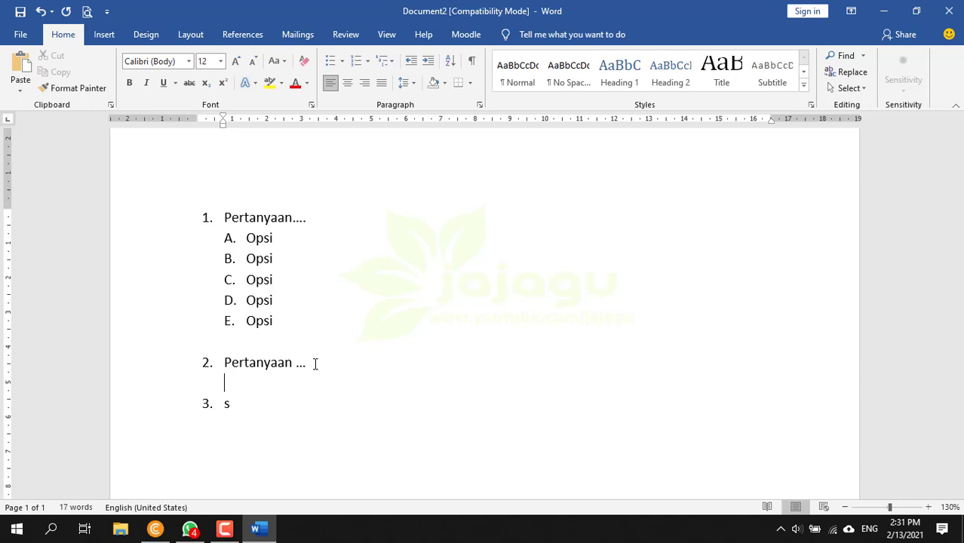
type("A. op")
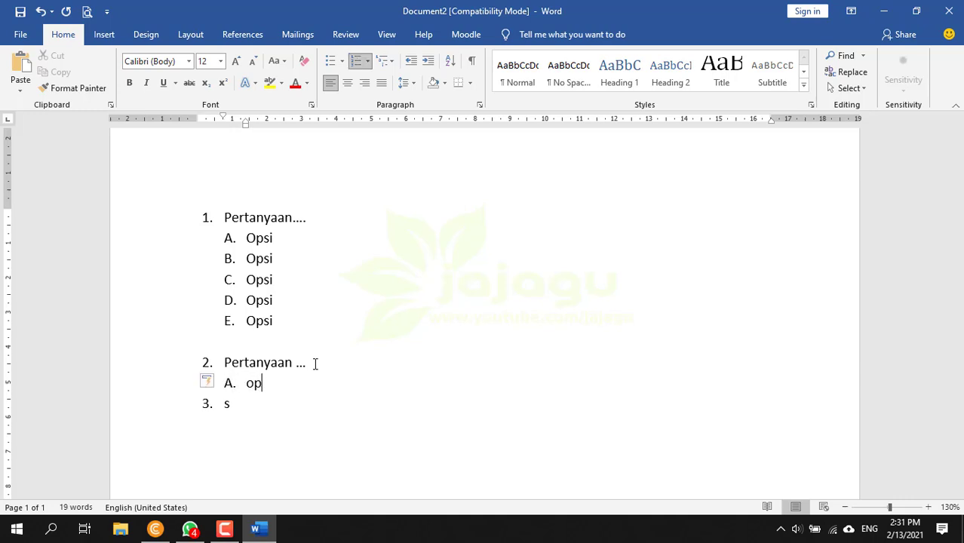
type("si")
key("Return")
type("opsi")
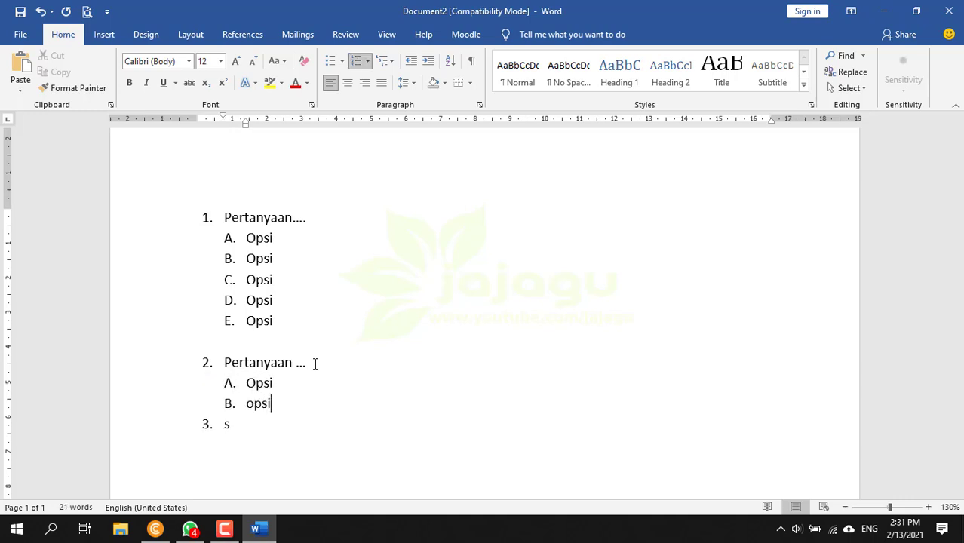
key("Return")
type("opsi")
key("Return")
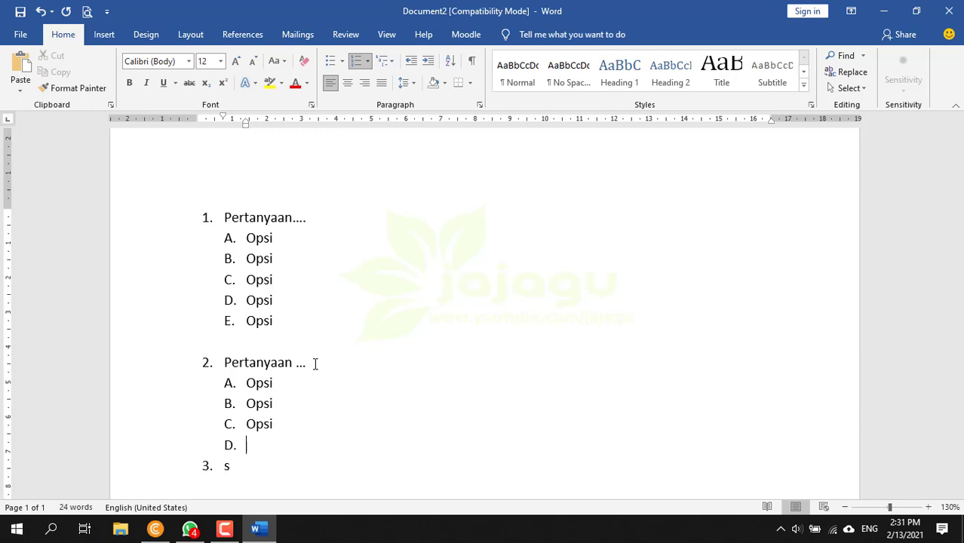
type("opsi")
key("Return")
type("op")
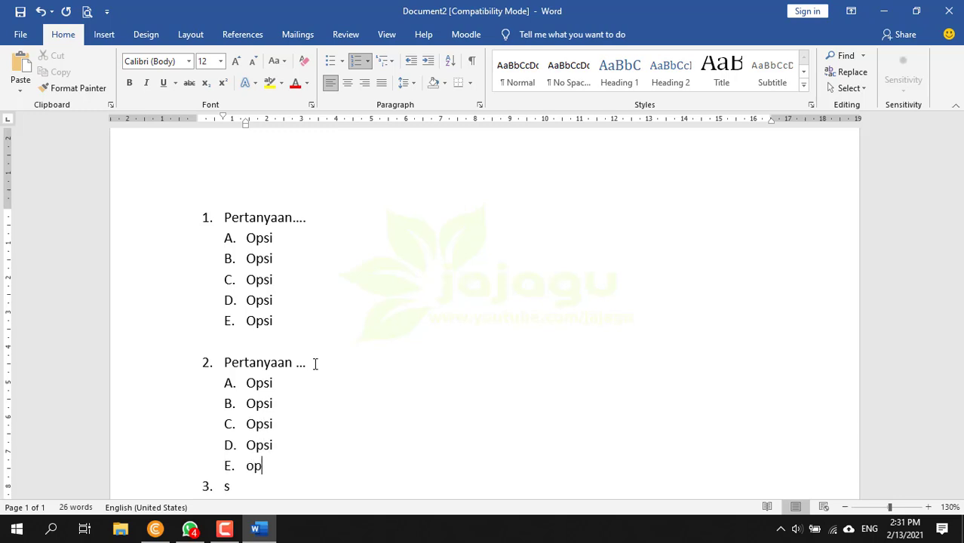
type("si")
key("BackSpace")
key("BackSpace")
type("si")
key("Return")
key("BackSpace")
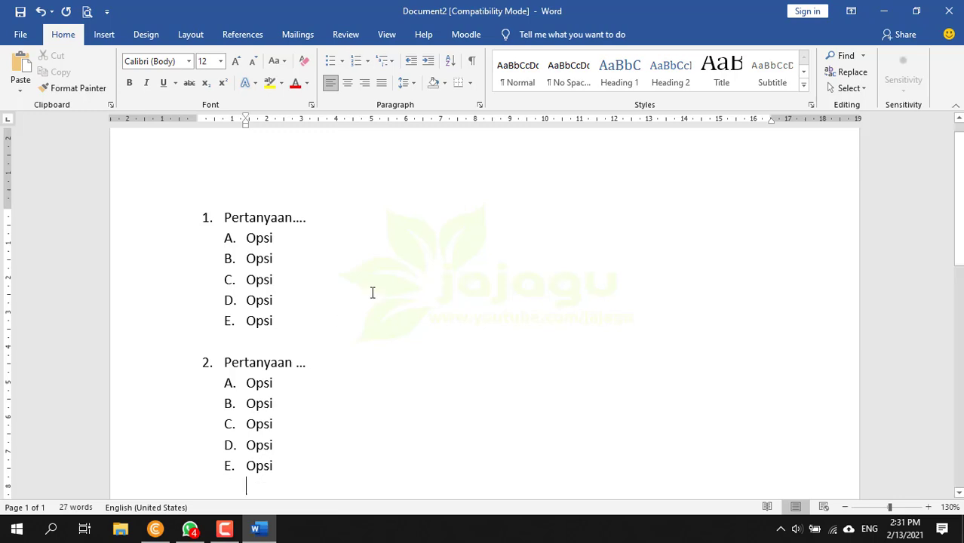
scroll(372, 293, "down", 1)
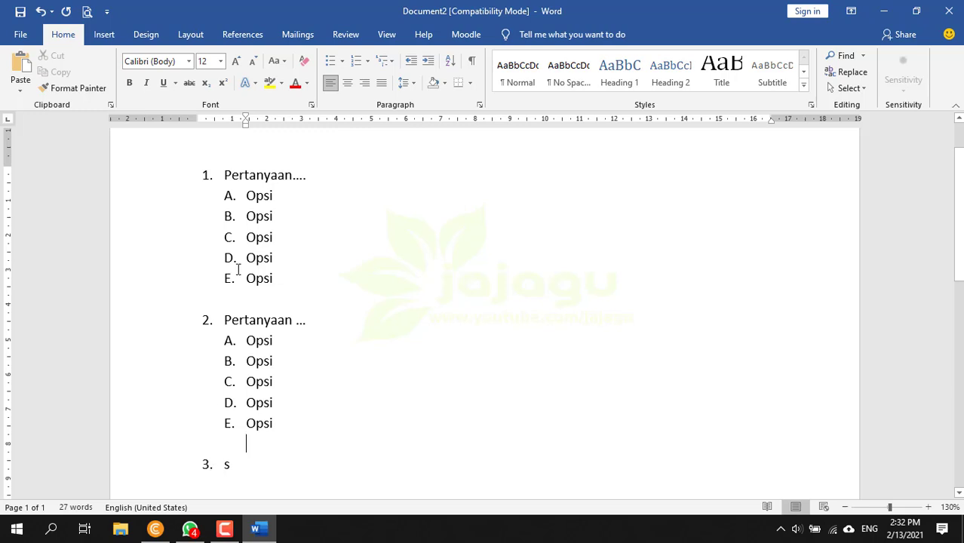
left_click_drag(238, 174, 278, 172)
left_click(262, 214)
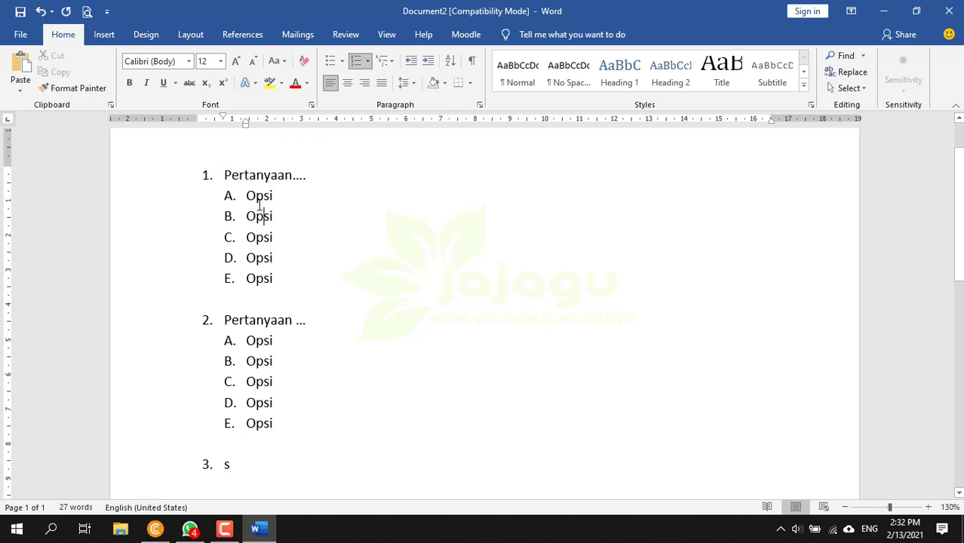
left_click(262, 278)
scroll(283, 276, "up", 1)
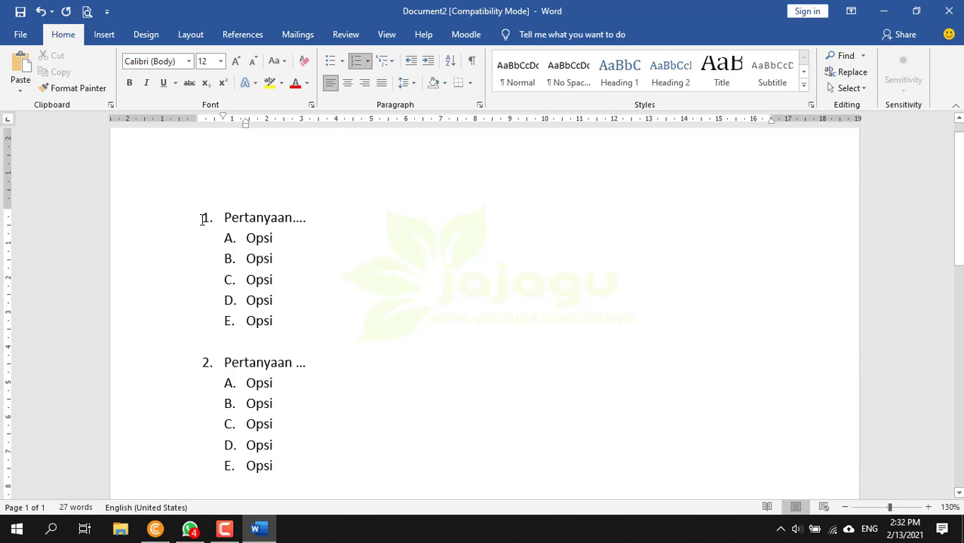
Insert a line above question 1 with the heading "MULTIPLE CHOICE".
left_click(216, 219)
key("Return")
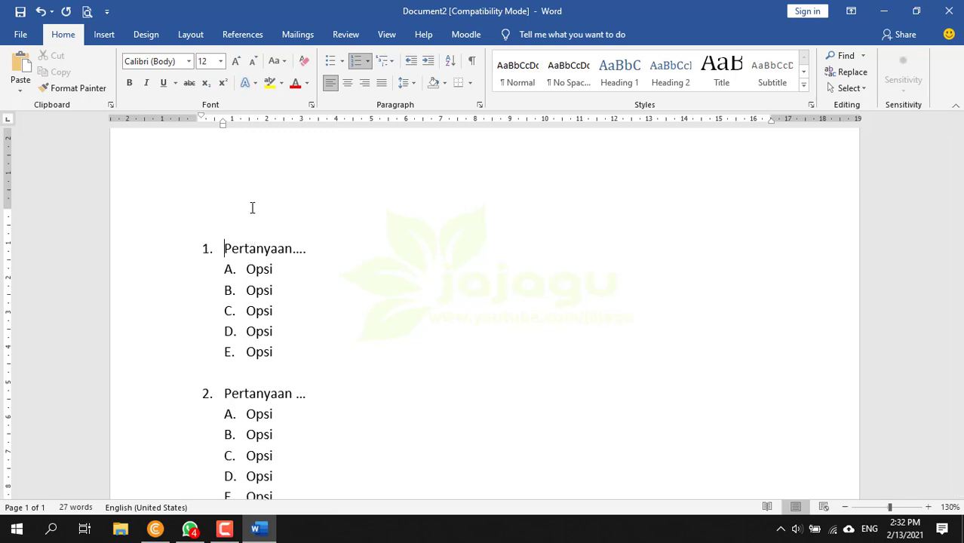
left_click(252, 207)
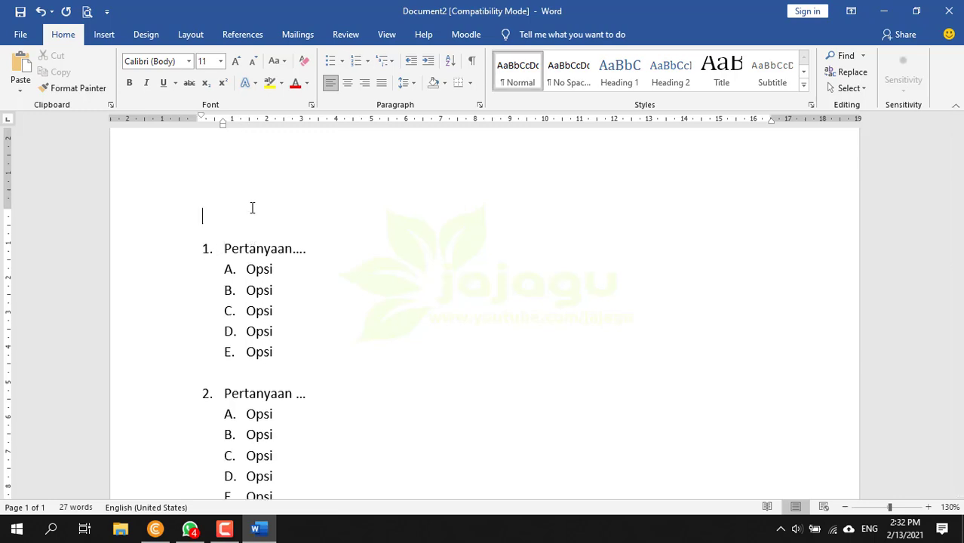
type("MULTIPLE CHOICE")
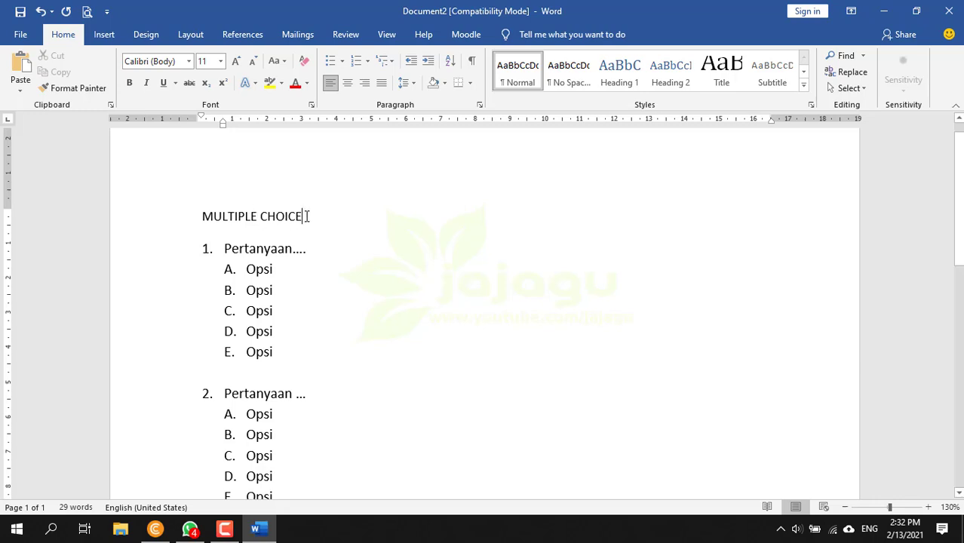
left_click_drag(305, 215, 211, 211)
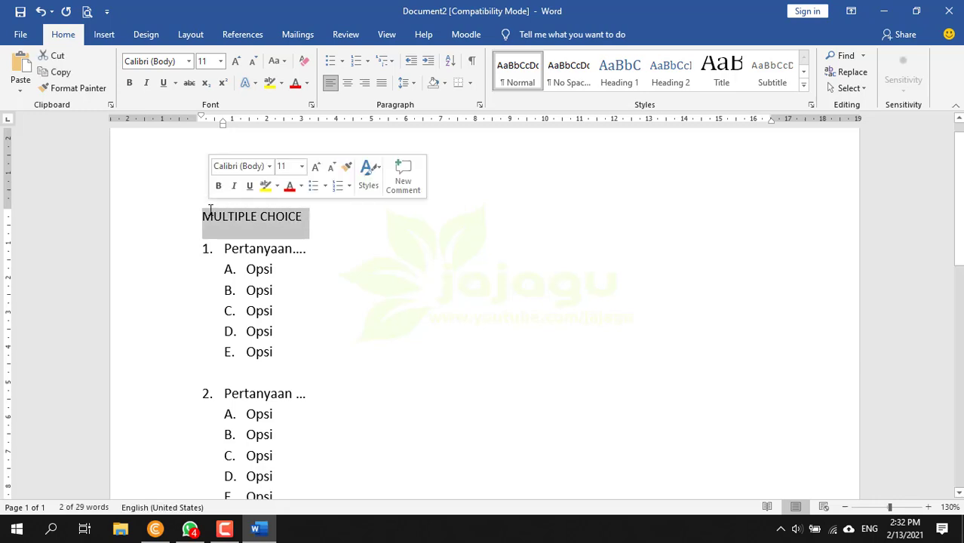
left_click(311, 290)
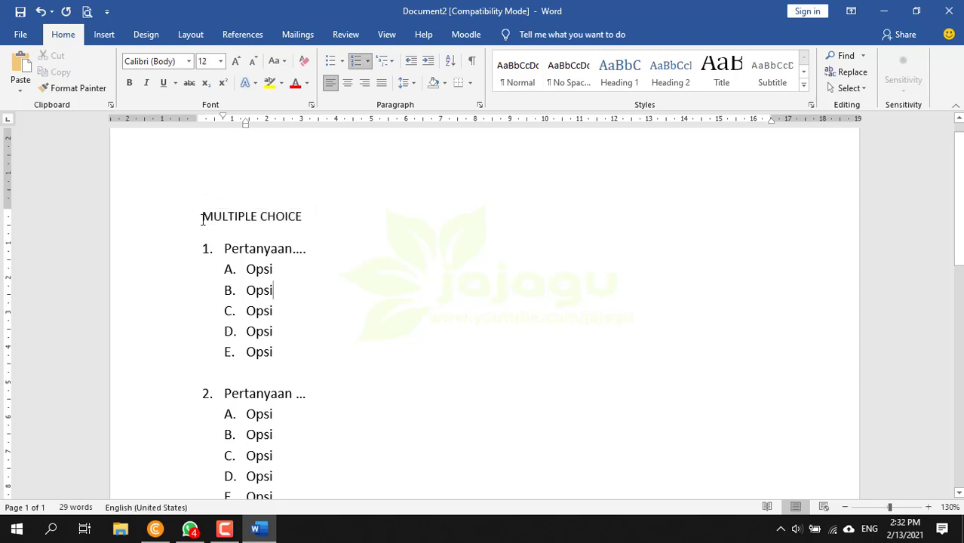
left_click_drag(199, 216, 308, 216)
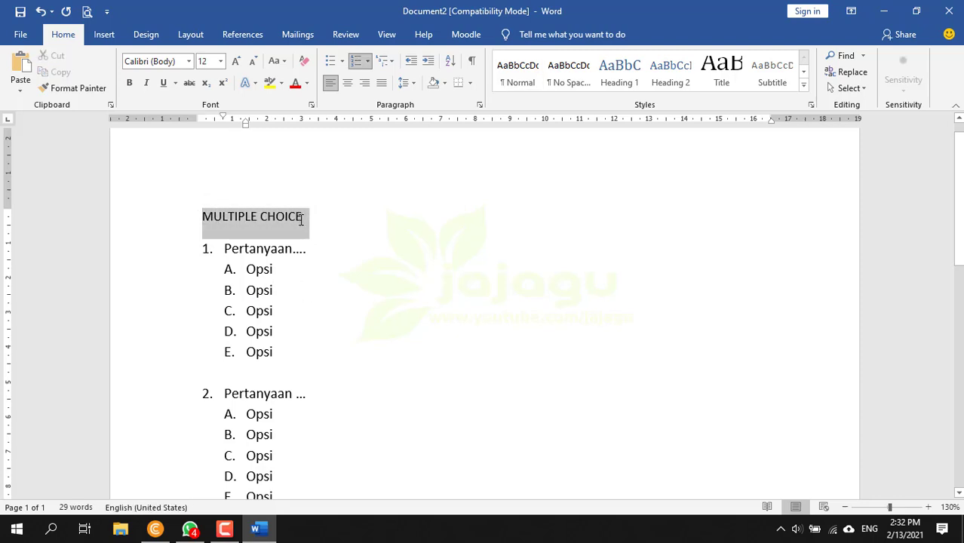
left_click(285, 290)
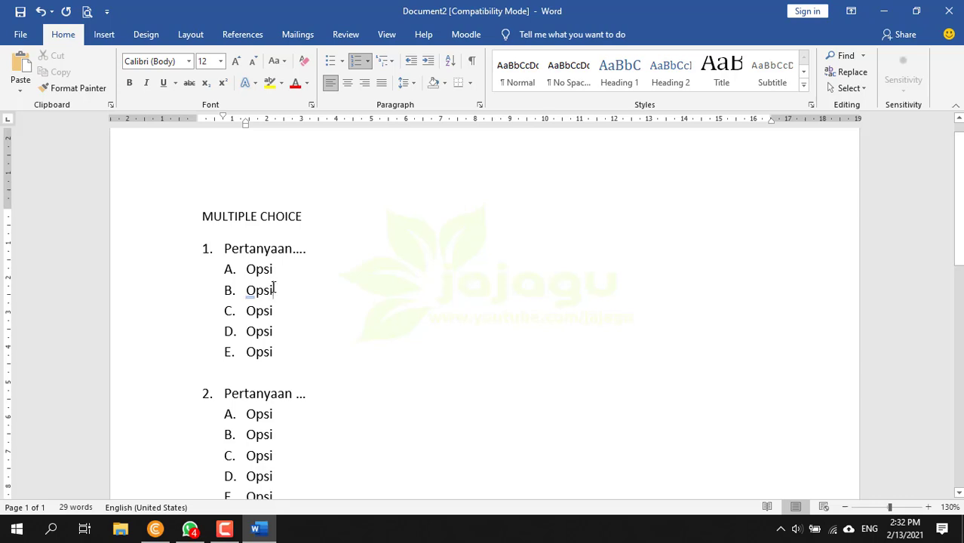
left_click(257, 219)
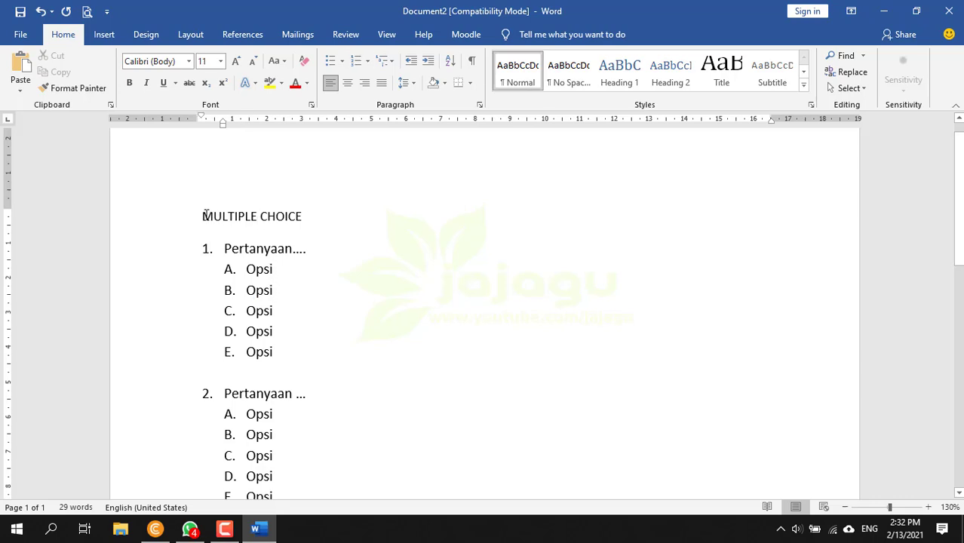
Make the "MULTIPLE CHOICE" heading above question 1 bold.
left_click_drag(203, 216, 298, 217)
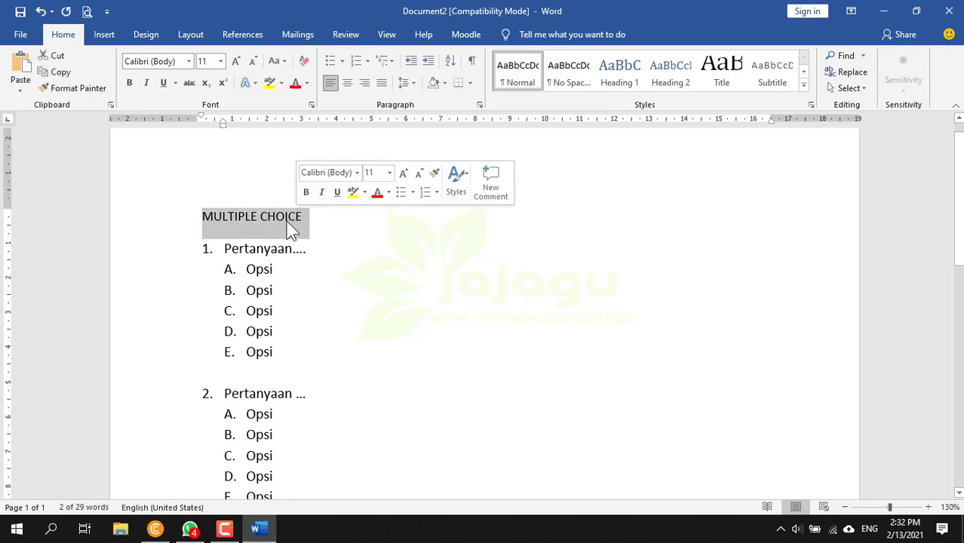
left_click(237, 225)
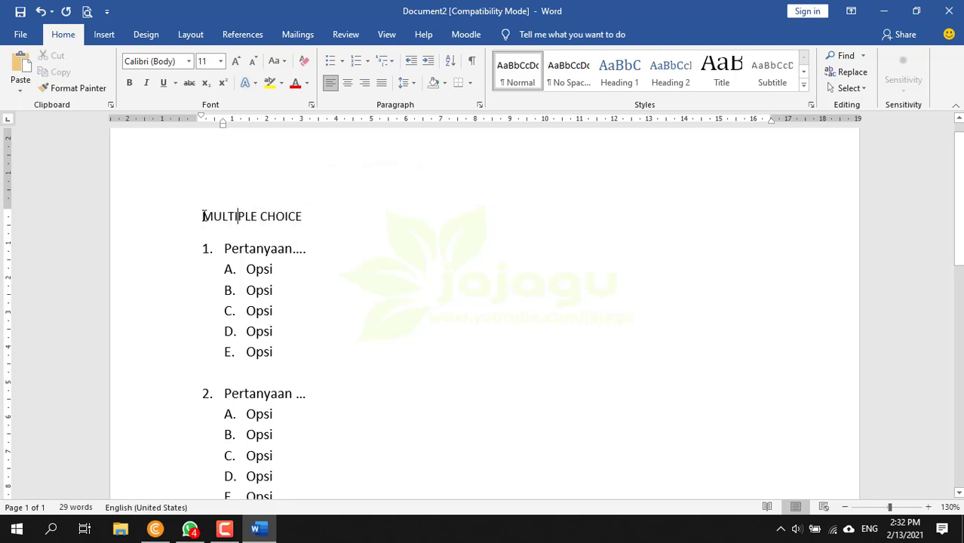
left_click_drag(204, 217, 293, 221)
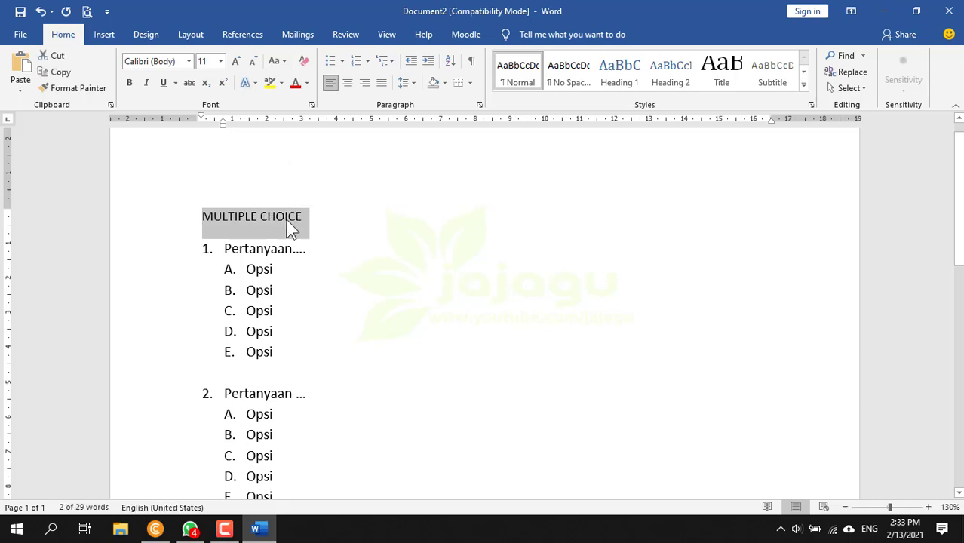
key("ctrl+b")
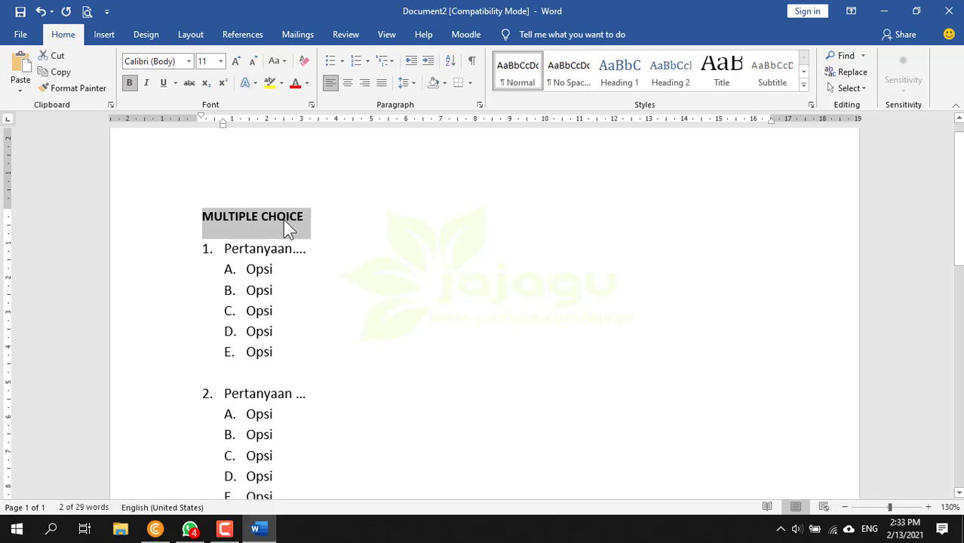
left_click(241, 326)
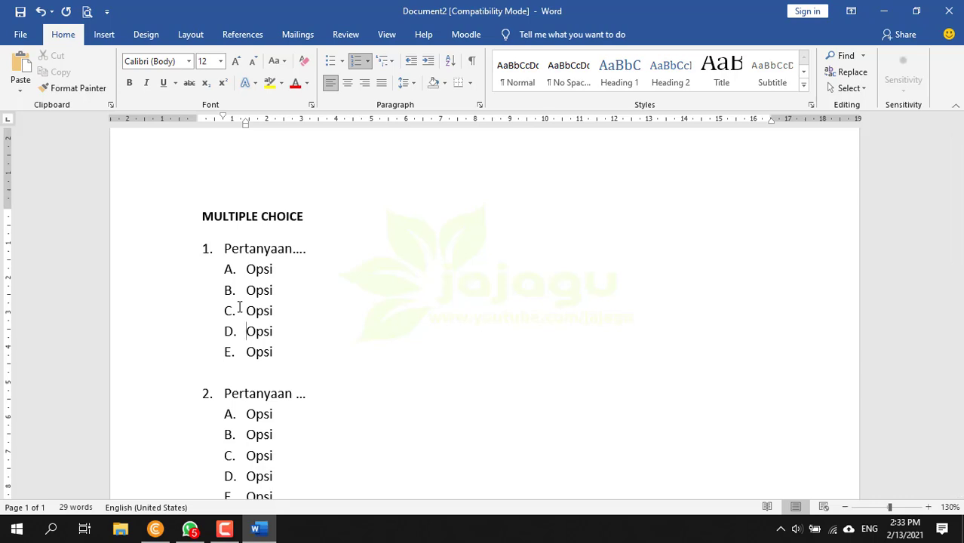
Add an unlettered line reading "ANS:" below option E of question 1, indented in line with the option letters.
scroll(264, 312, "down", 1)
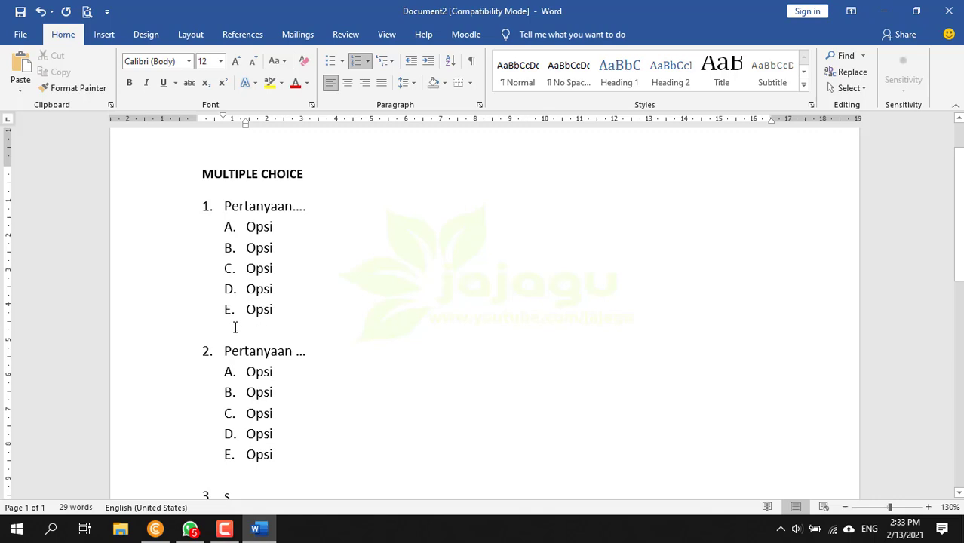
left_click(238, 333)
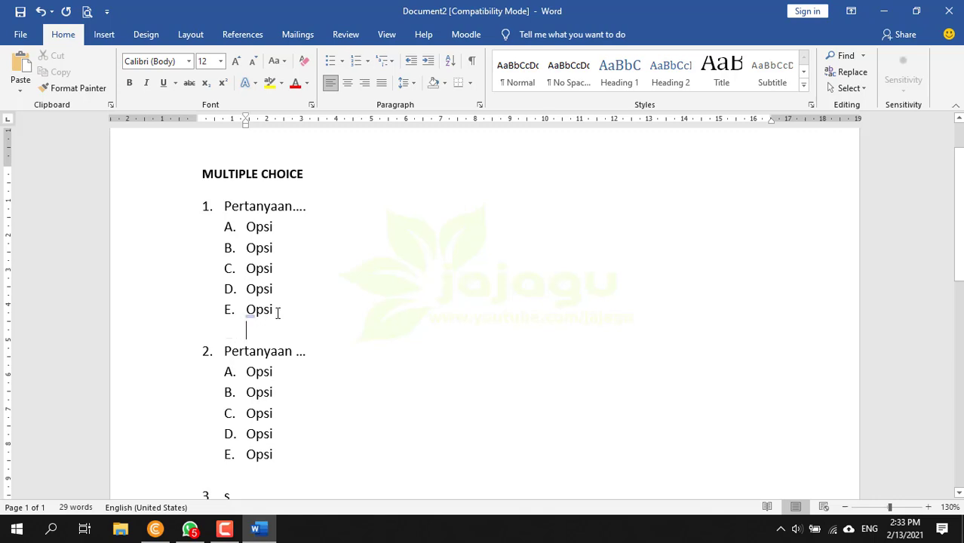
key("Return")
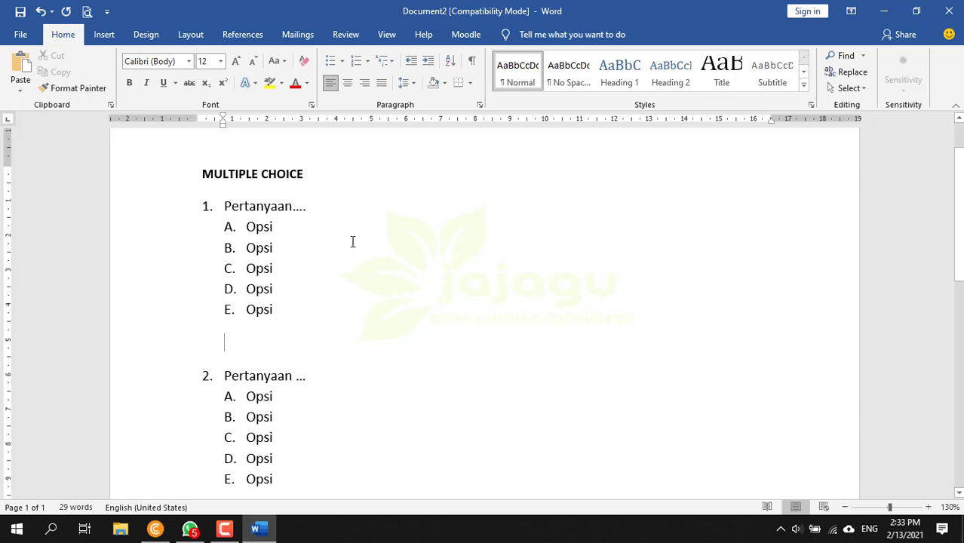
key("BackSpace")
key("BackSpace")
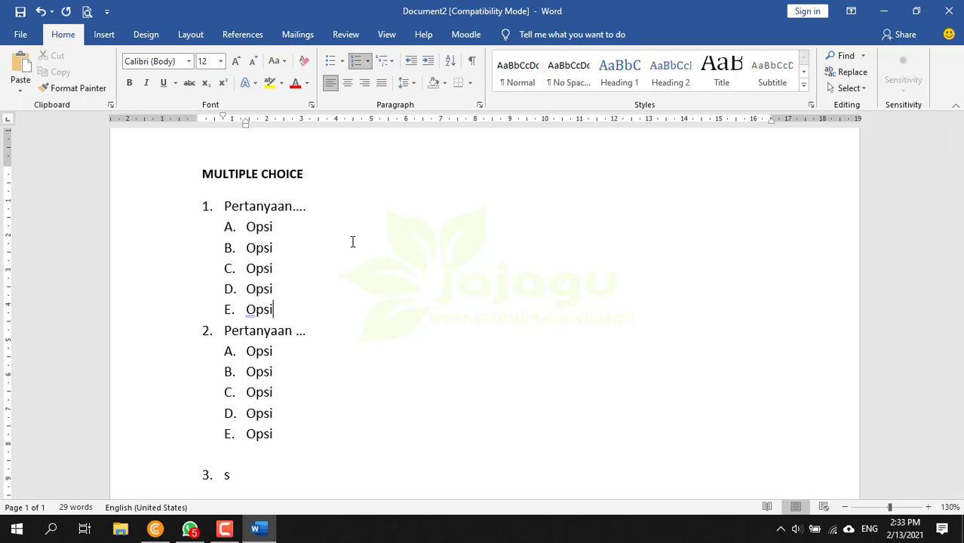
key("Return")
key("BackSpace")
key("BackSpace")
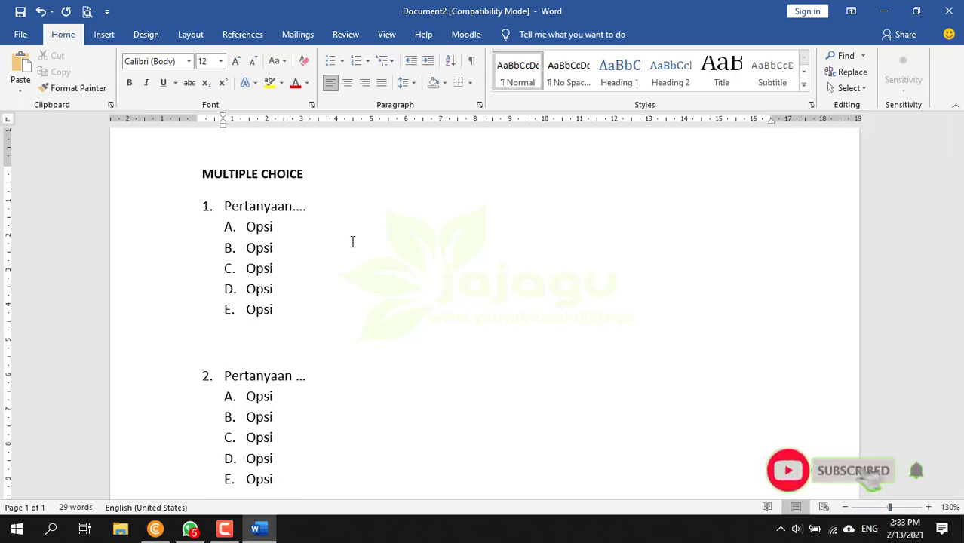
type("ANS")
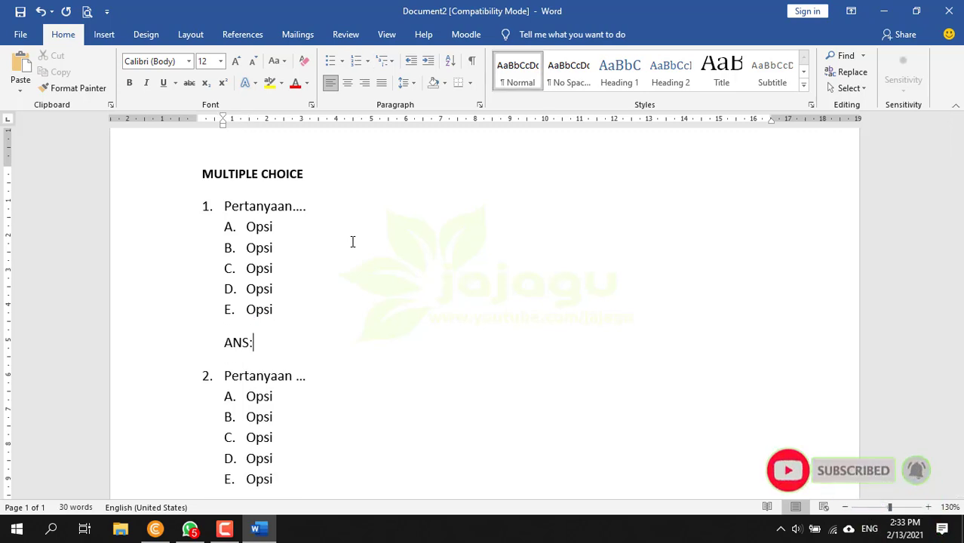
type(":")
Complete the answer line of question 1 so that it reads "ANS: A".
key("Left")
key("Left")
key("Left")
key("Left")
key("shift+Right")
key("shift+Right")
key("shift+Right")
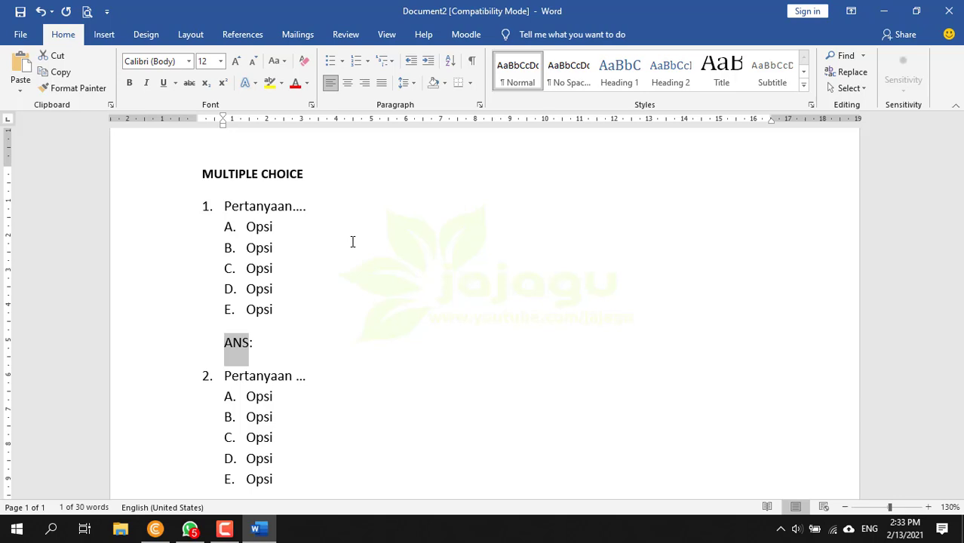
key("shift+Right")
key("Right")
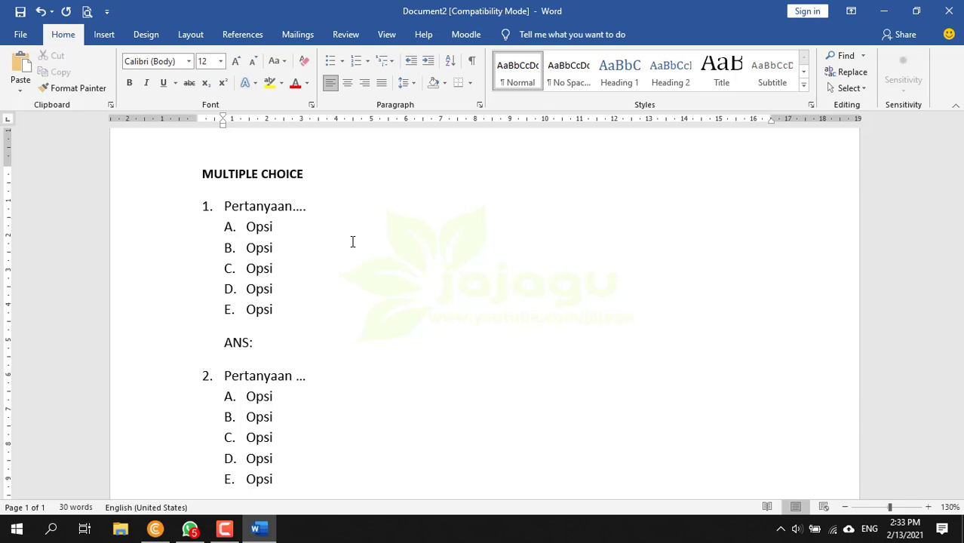
type("A")
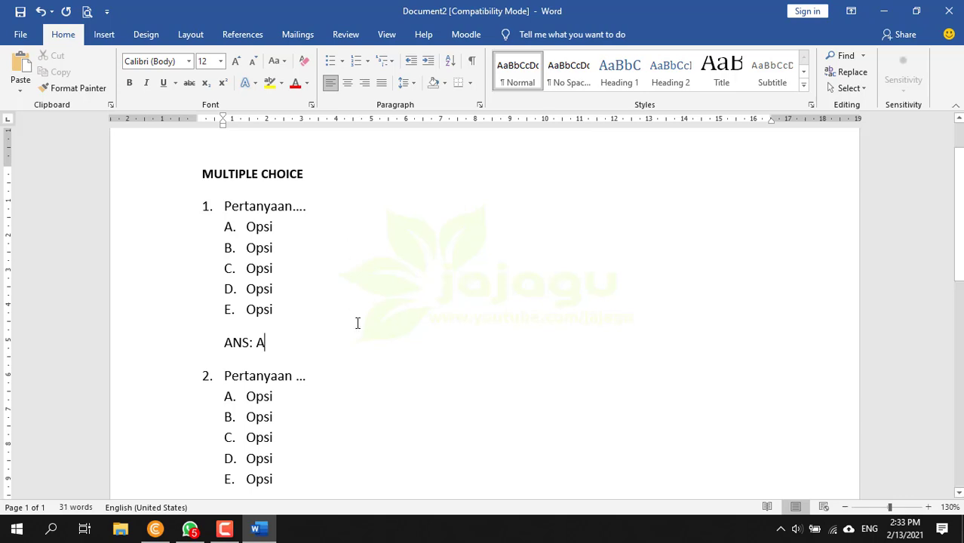
Add the answer line "ANS: B" below option E of question 2.
scroll(358, 323, "down", 1)
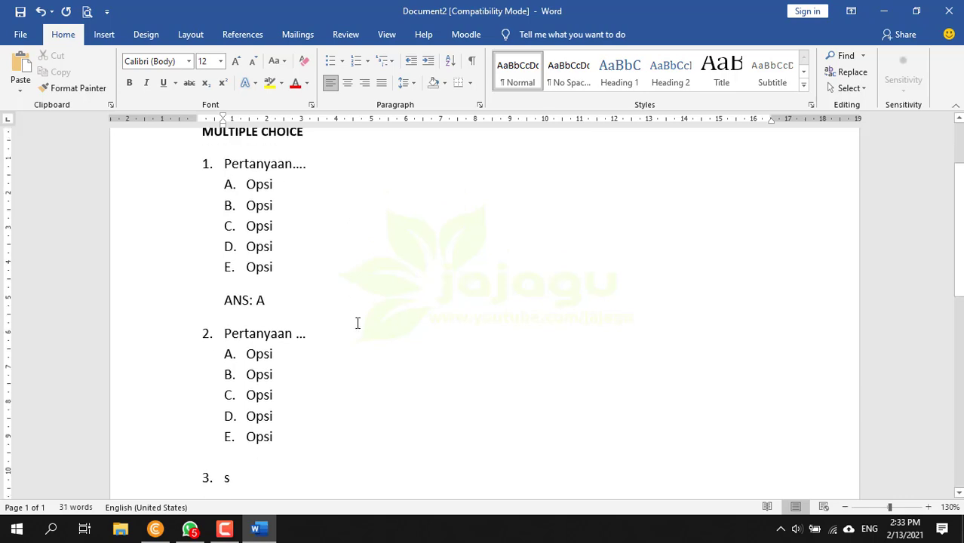
left_click(263, 453)
key("Return")
type("ANS:")
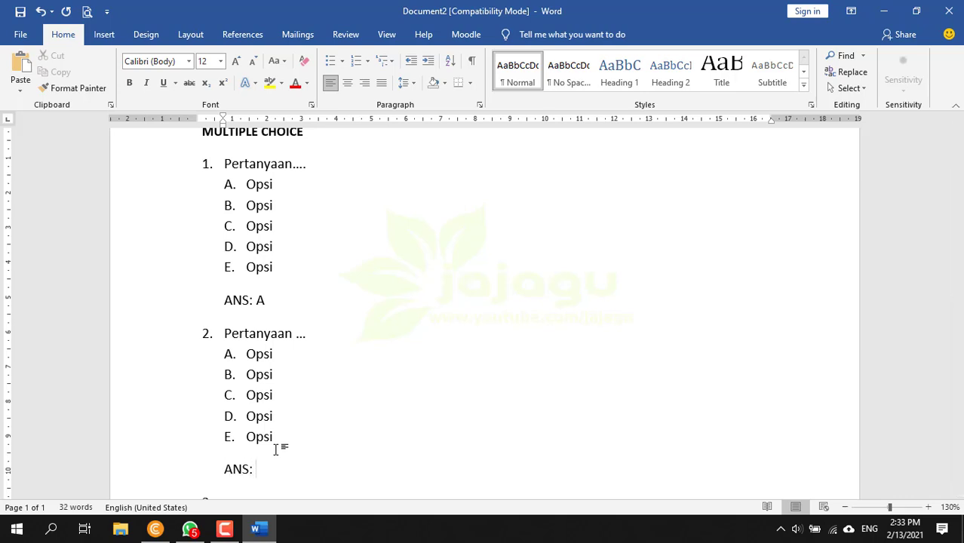
type(" B")
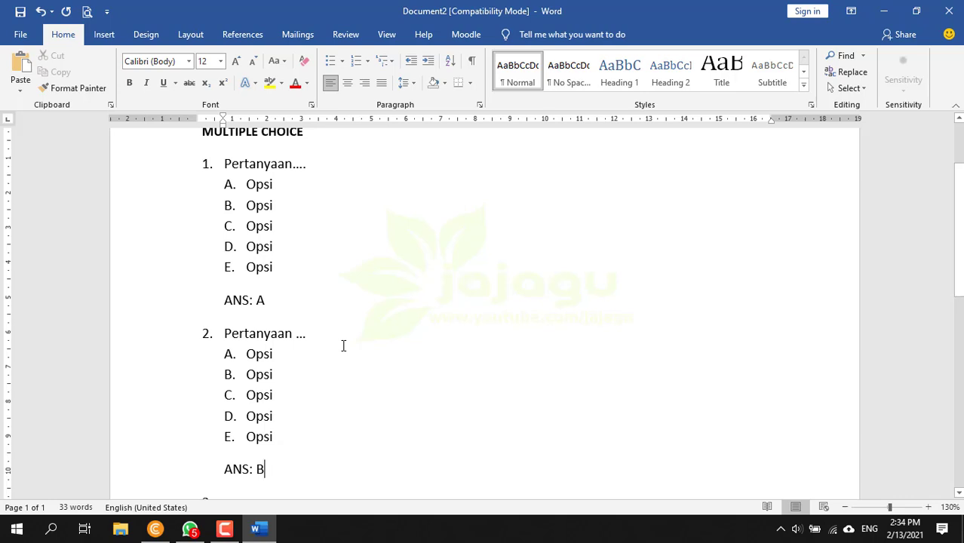
scroll(329, 298, "up", 2)
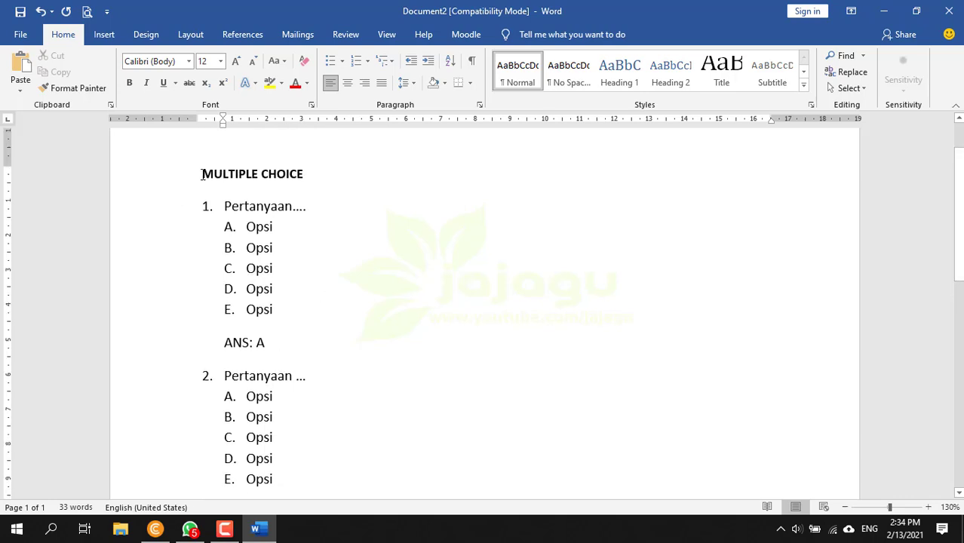
left_click_drag(202, 174, 313, 176)
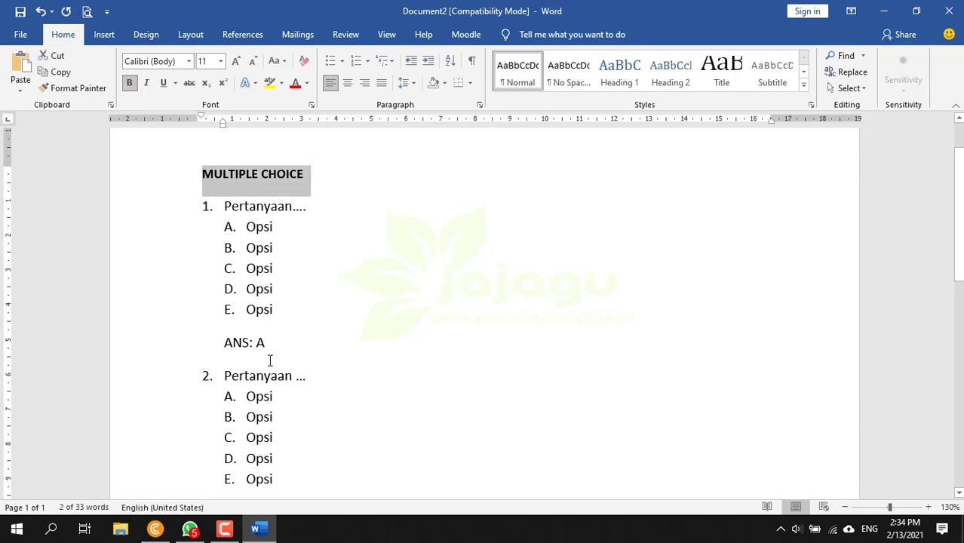
left_click_drag(224, 344, 277, 346)
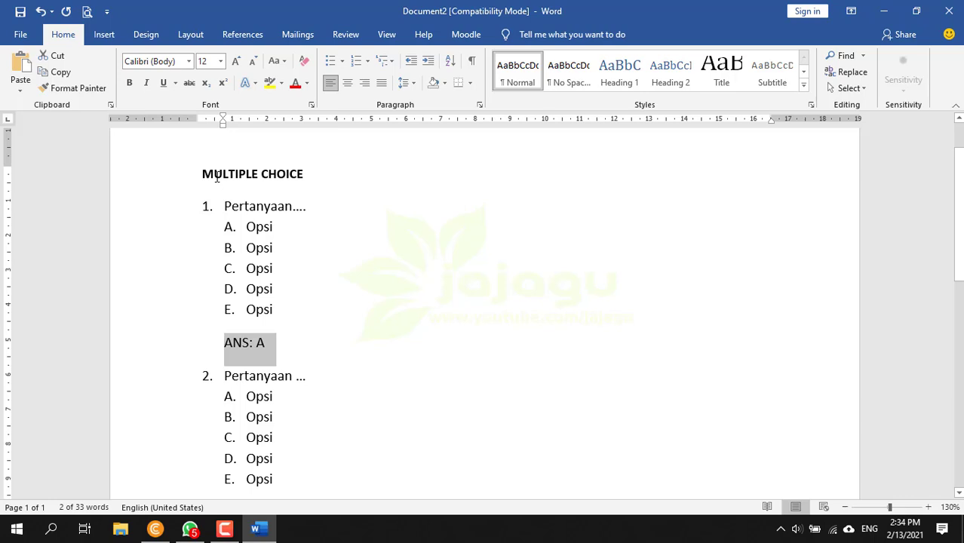
left_click(230, 226)
left_click(222, 283)
left_click(240, 248)
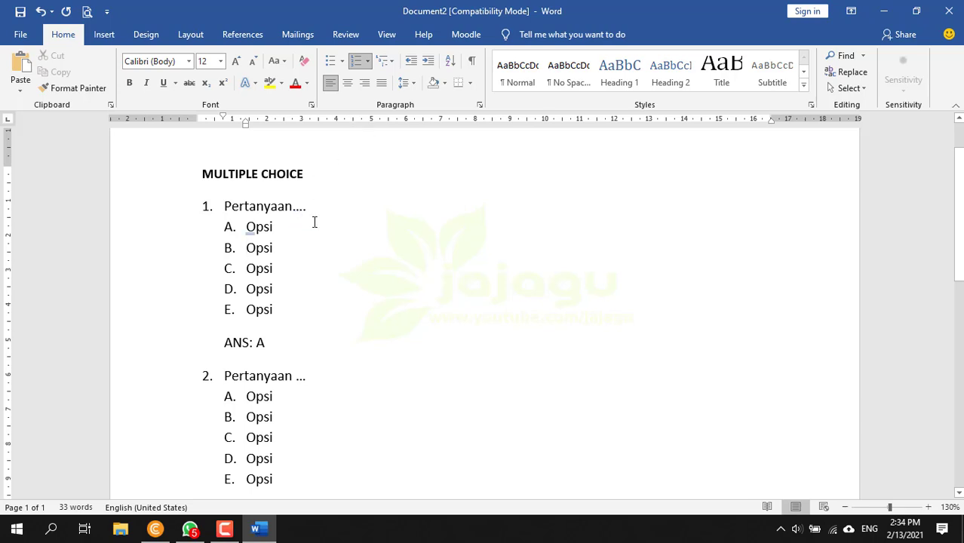
Remove the space after paragraphs throughout the whole document.
key("ctrl+a")
left_click(406, 83)
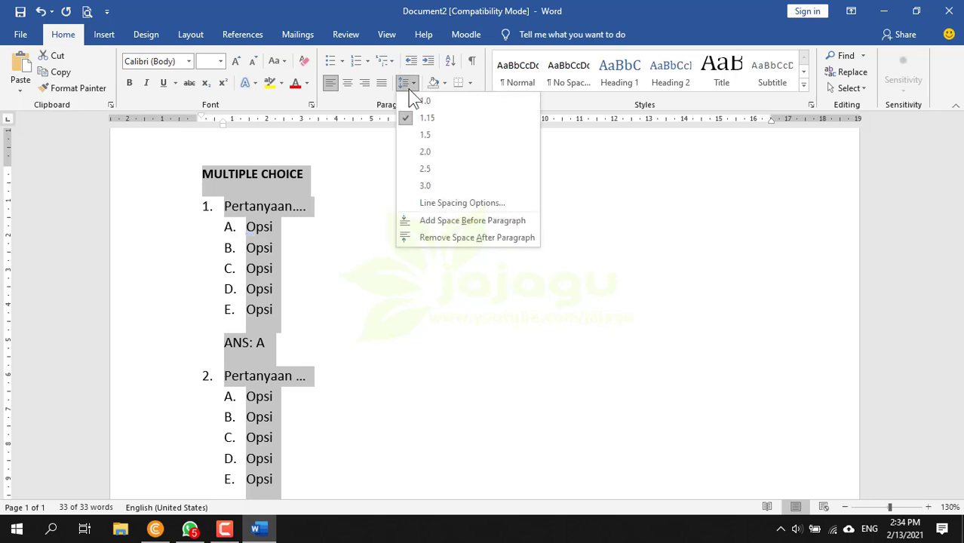
left_click(441, 237)
left_click(273, 255)
left_click(228, 216)
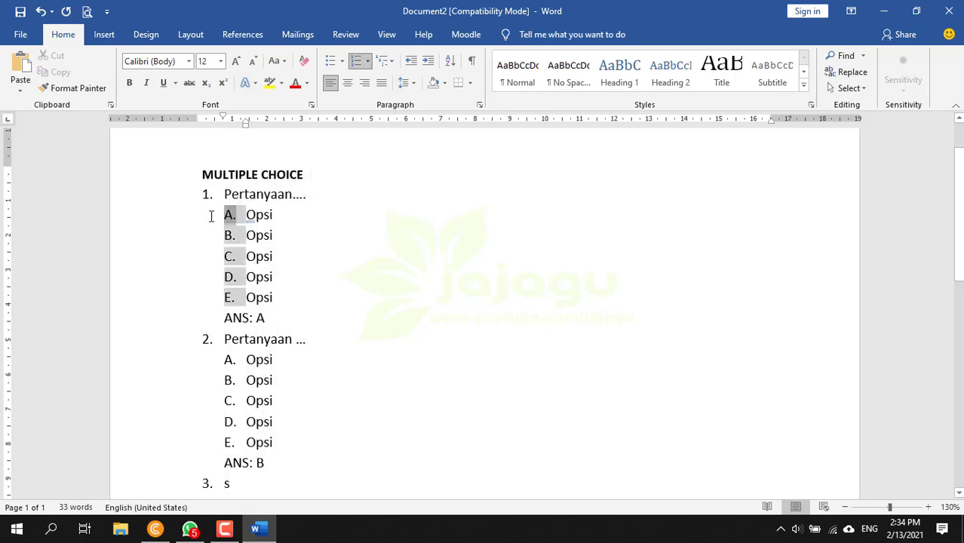
Insert the title "SEJARAH – PAT GENAP TAHUN PELAJARAN" above the "MULTIPLE CHOICE" heading, followed by a blank line.
left_click(201, 175)
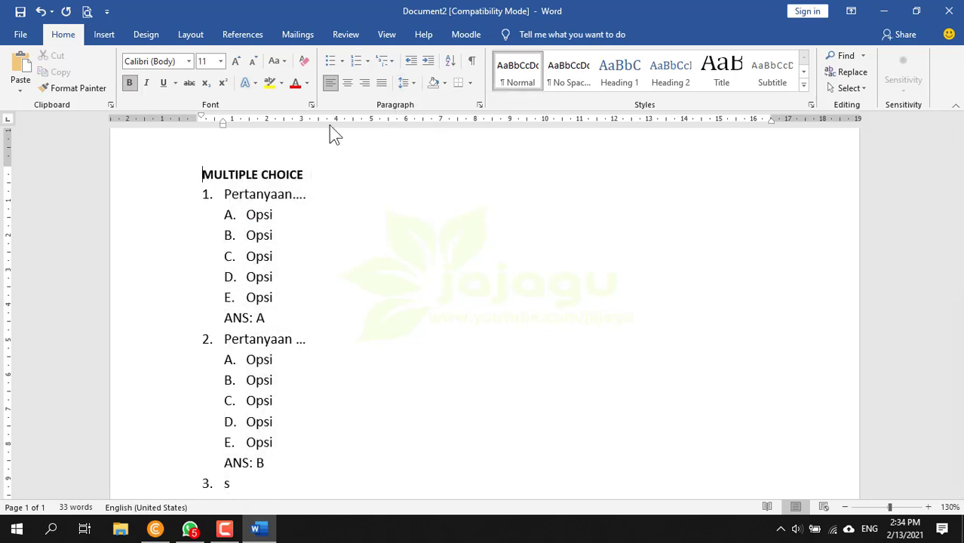
key("Return")
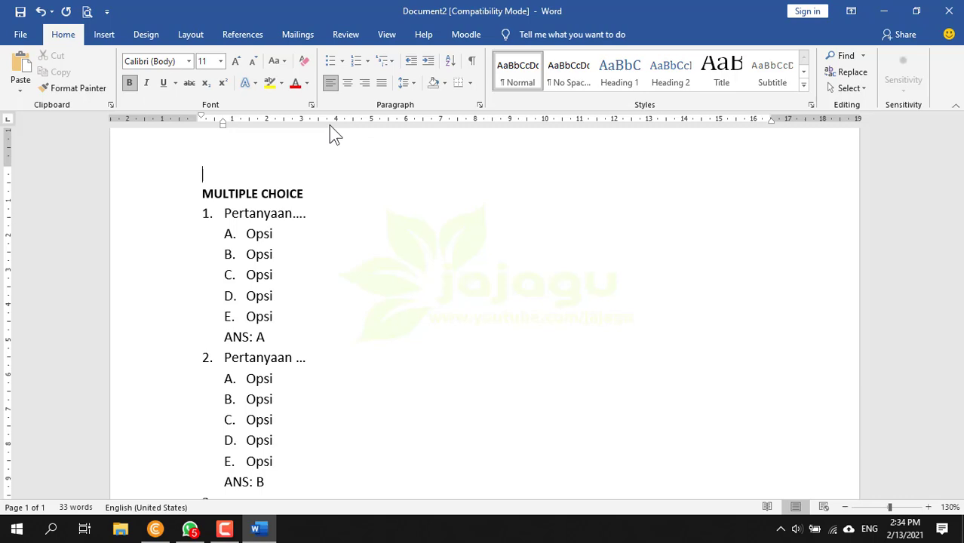
type("SEJARAH")
key("Return")
key("BackSpace")
type("-")
type("PAT ")
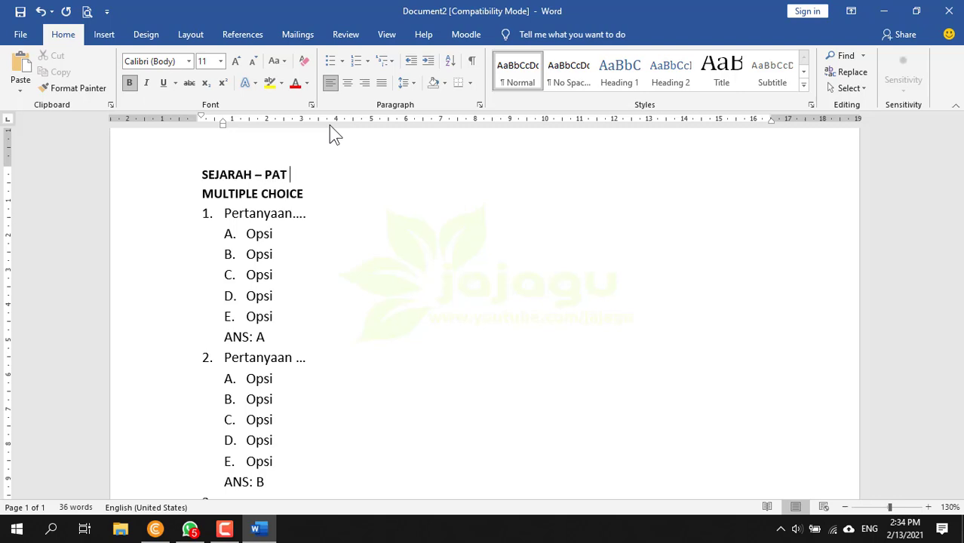
type("GENAP TAHUN PELAJARAN")
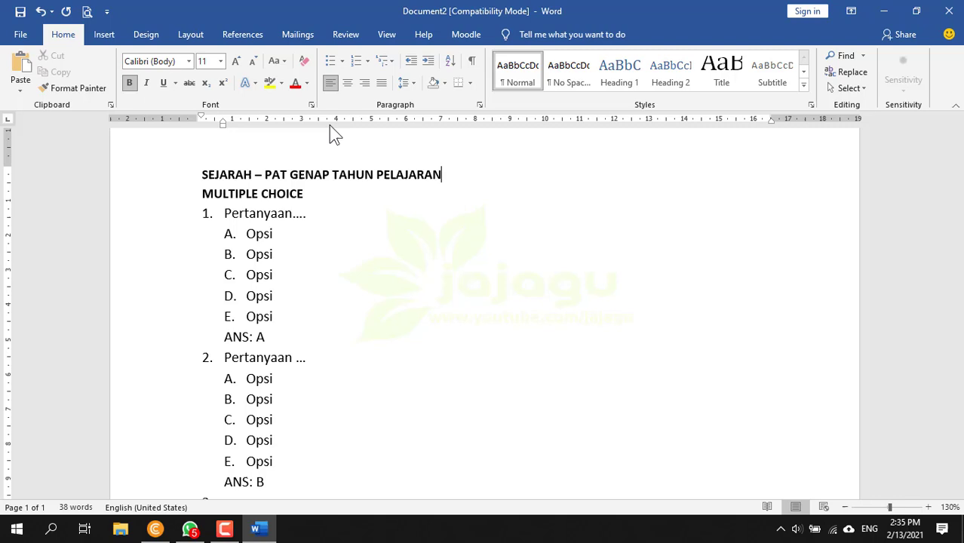
key("Return")
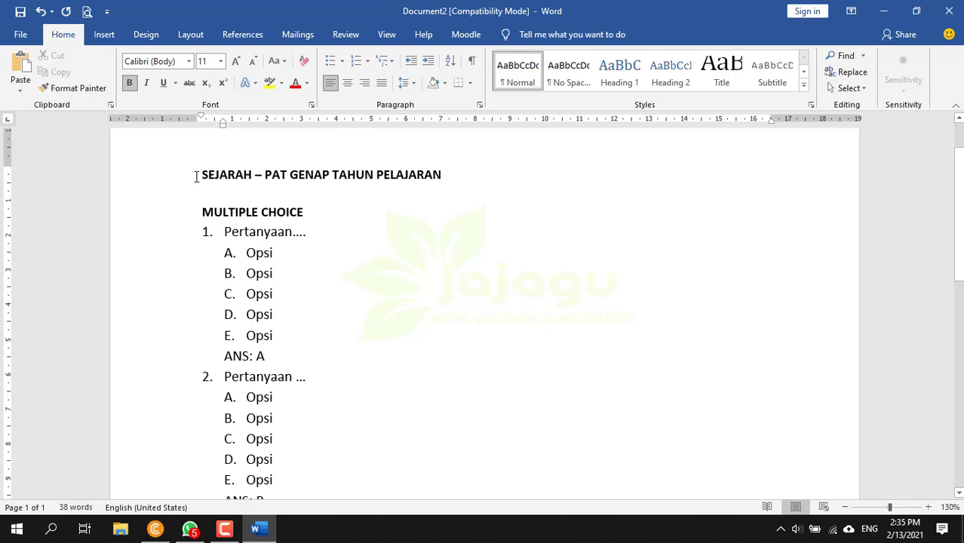
Review the title line, the section heading, and the answer lines and options of the questions.
left_click_drag(201, 175, 446, 175)
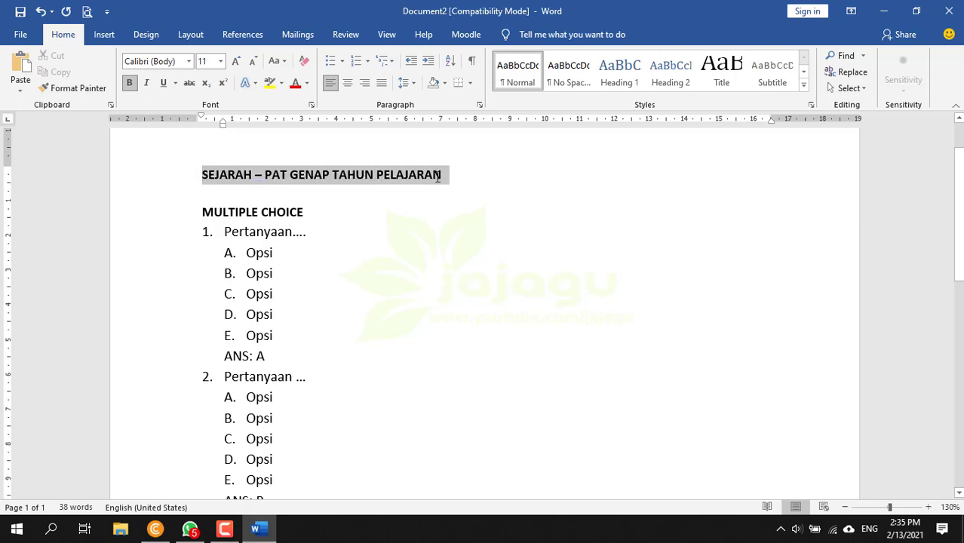
left_click(255, 196)
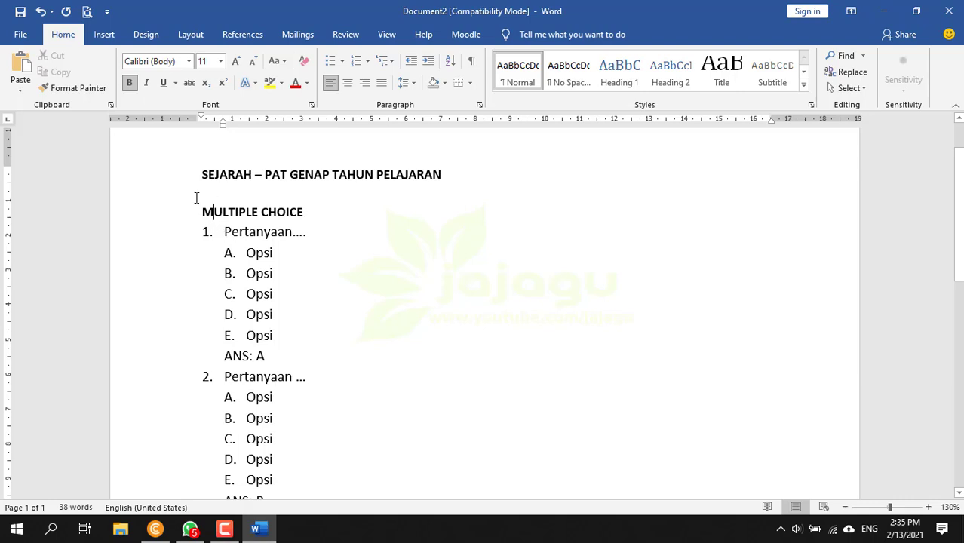
left_click_drag(202, 175, 453, 177)
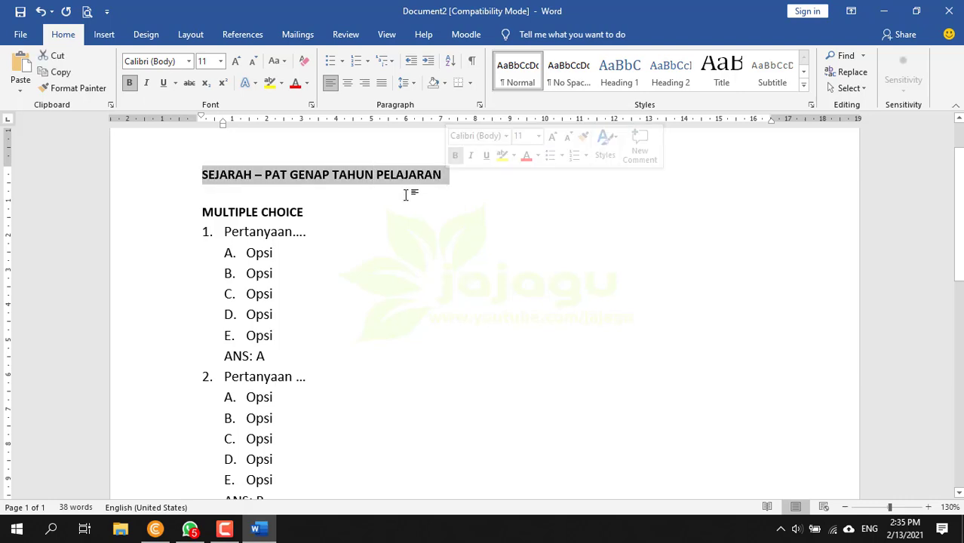
left_click(220, 192)
left_click_drag(202, 175, 332, 175)
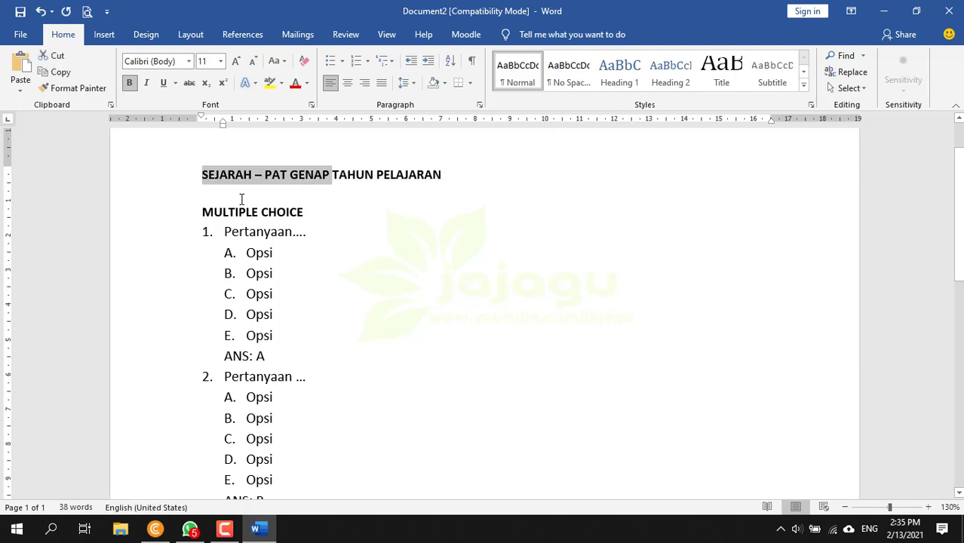
left_click_drag(203, 212, 268, 213)
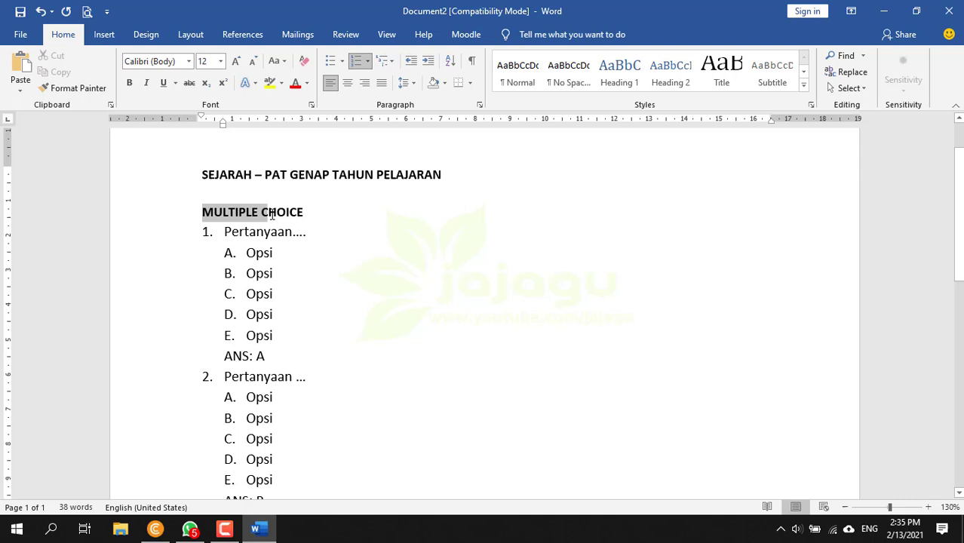
left_click(251, 356)
left_click_drag(223, 359, 279, 357)
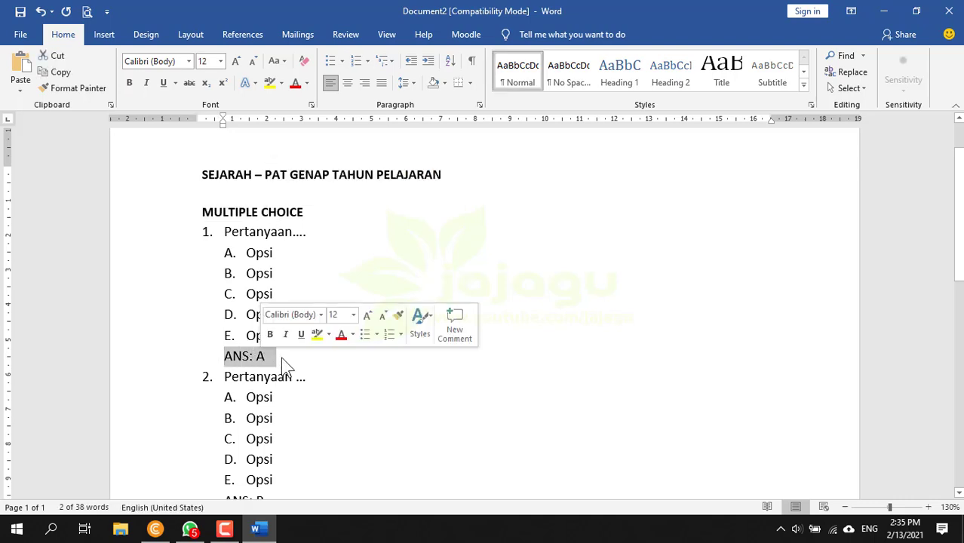
left_click(310, 273)
scroll(294, 277, "down", 2)
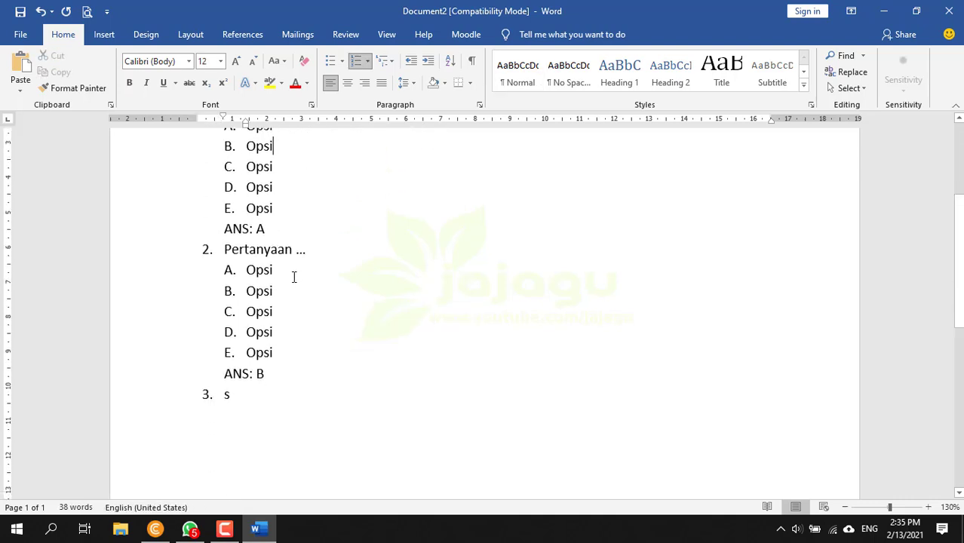
Replace the placeholder text of question 1 with "Buah khas daerah Malang ....".
scroll(295, 277, "up", 2)
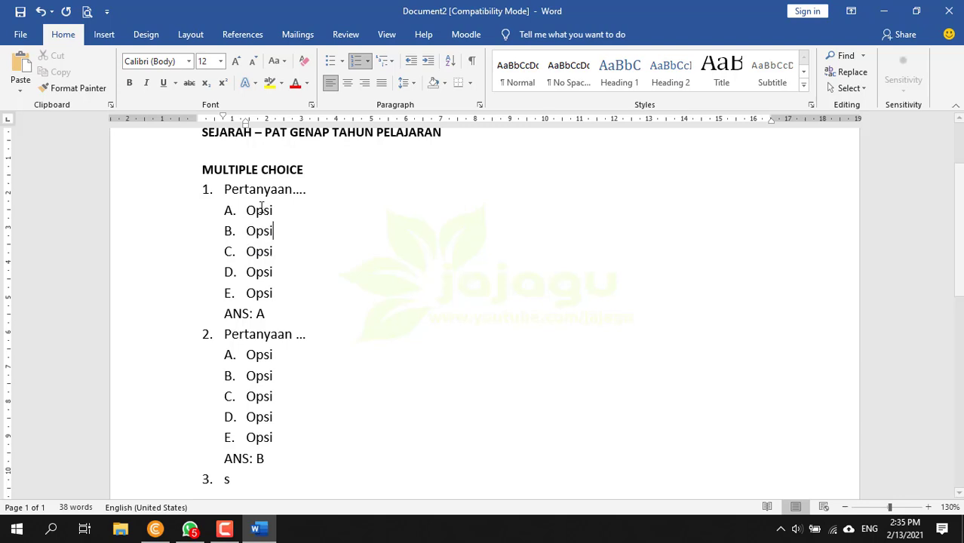
left_click_drag(231, 190, 268, 189)
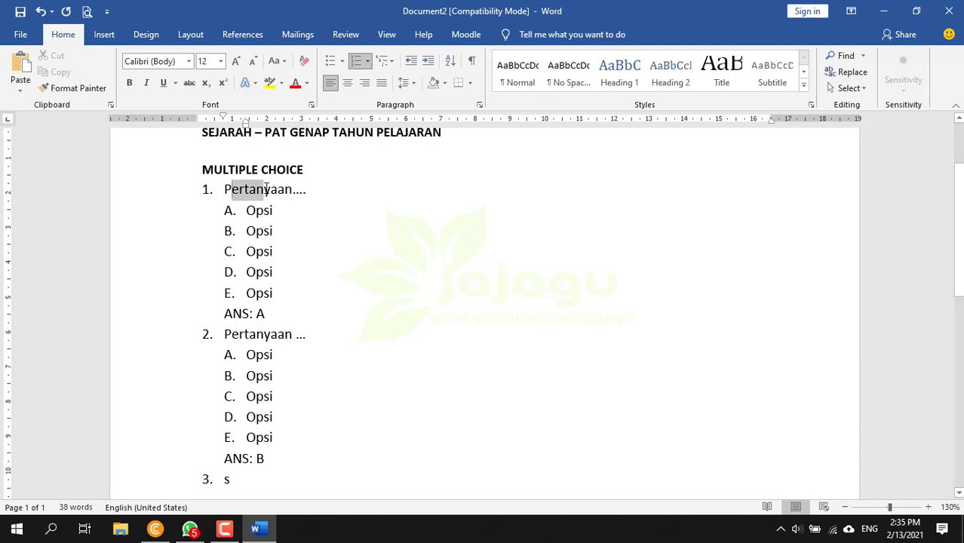
left_click(256, 210)
left_click(316, 189)
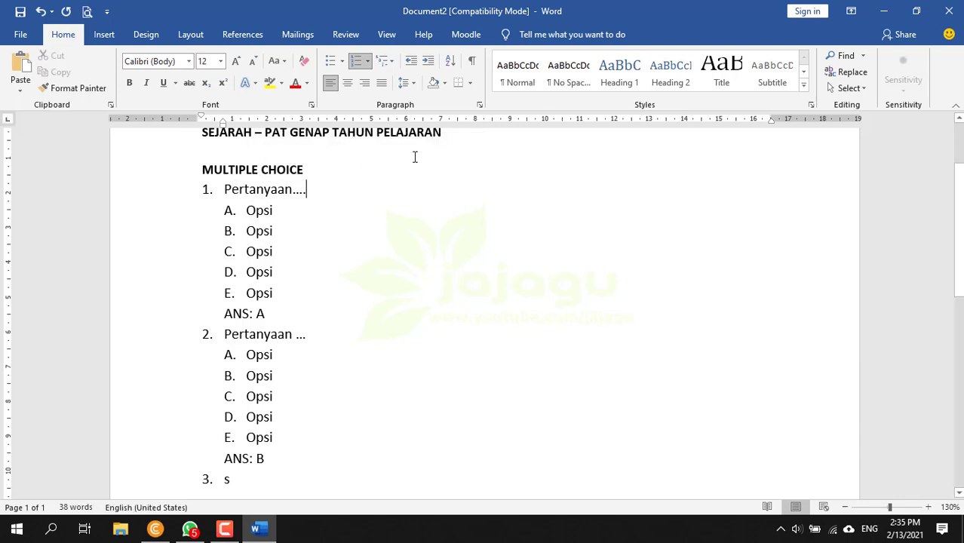
key("BackSpace")
key("BackSpace")
key("BackSpace")
key("BackSpace")
key("BackSpace")
key("BackSpace")
key("BackSpace")
key("BackSpace")
key("BackSpace")
key("BackSpace")
key("BackSpace")
key("BackSpace")
key("BackSpace")
key("BackSpace")
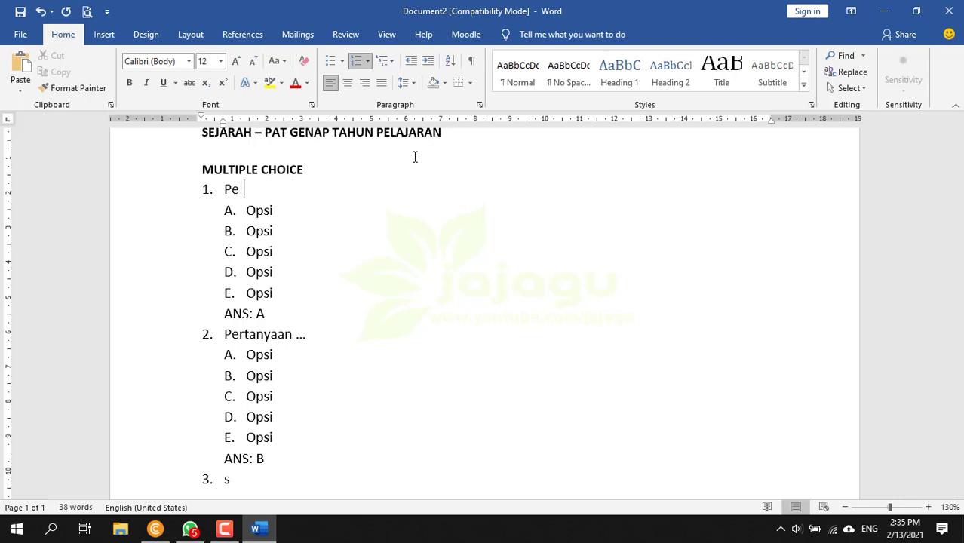
type("Bua khas dae")
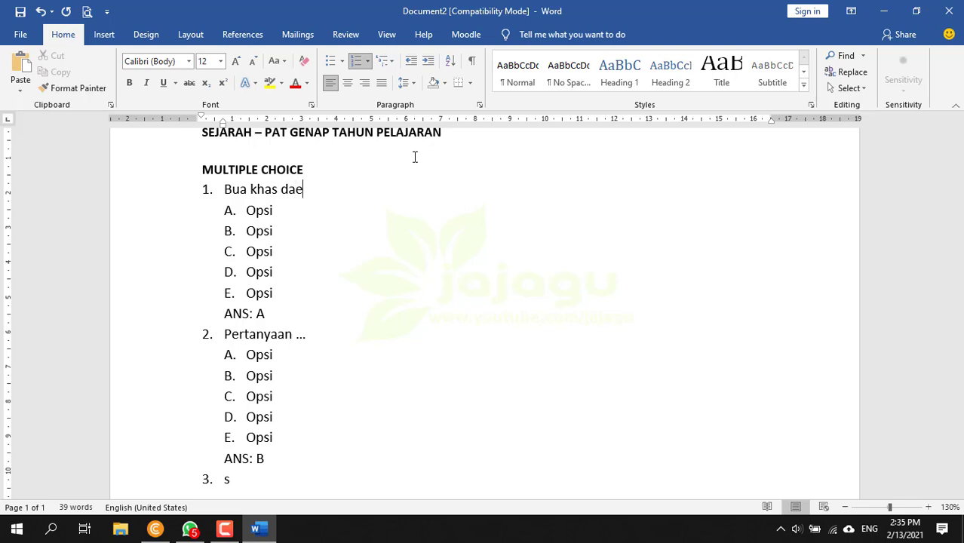
type("rah Malang")
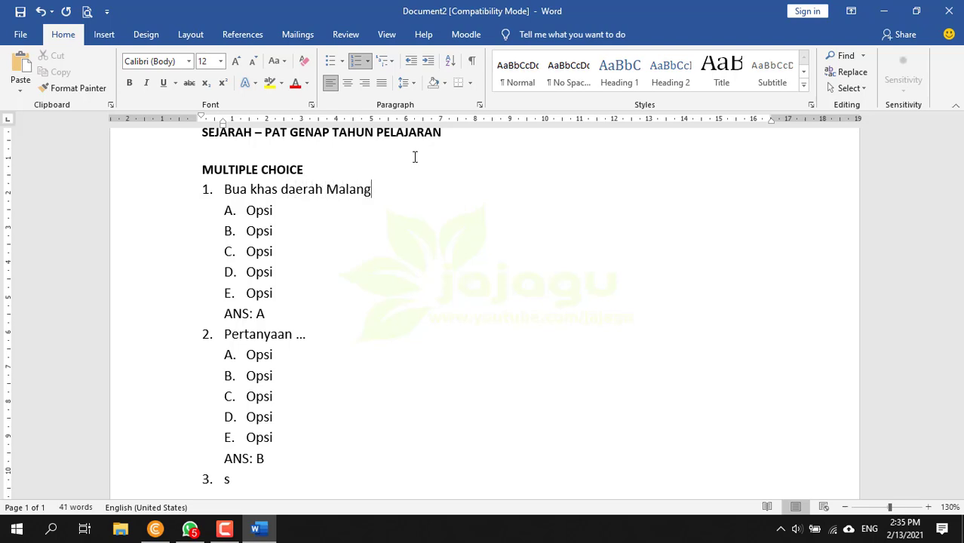
type(" ....")
key("Left")
key("Left")
key("Left")
key("Left")
key("Left")
key("Left")
key("Left")
key("Left")
key("Left")
key("Left")
key("Left")
key("Left")
key("Left")
key("Left")
key("Left")
key("Left")
key("Left")
key("Left")
key("Left")
key("Left")
key("Left")
key("Left")
key("Left")
key("Left")
key("Left")
key("Right")
type("h")
Replace the placeholders of options A, B and C in question 1 with "Apel", "Jeruk" and "Manggis".
key("Down")
key("End")
key("BackSpace")
key("BackSpace")
key("BackSpace")
key("BackSpace")
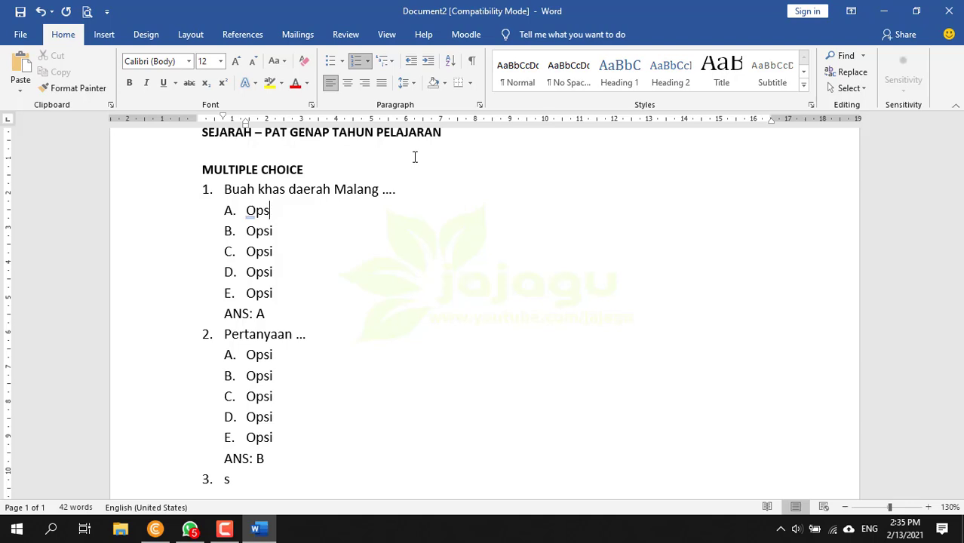
type("Apel")
key("Down")
key("BackSpace")
key("BackSpace")
key("BackSpace")
key("BackSpace")
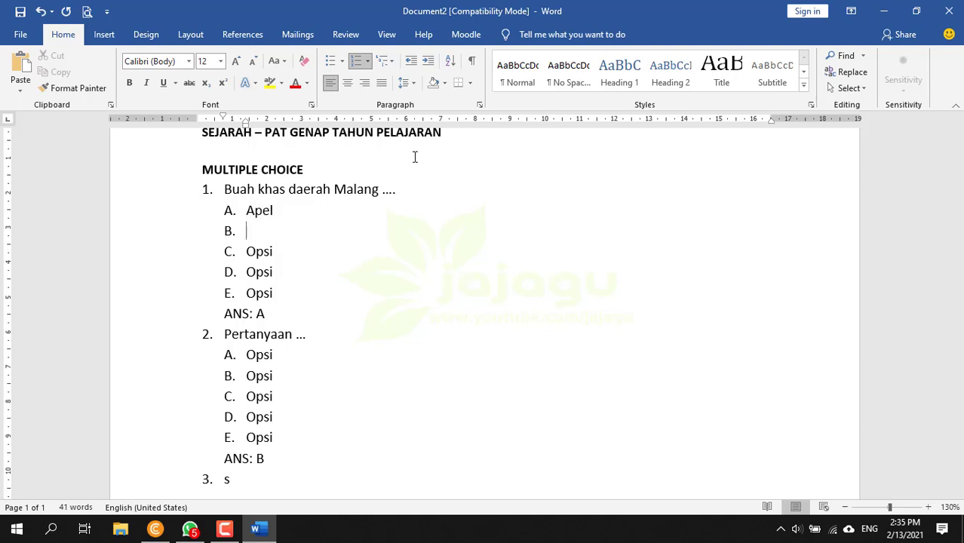
type("Jeruk")
key("BackSpace")
key("BackSpace")
key("BackSpace")
key("BackSpace")
type("Mangg")
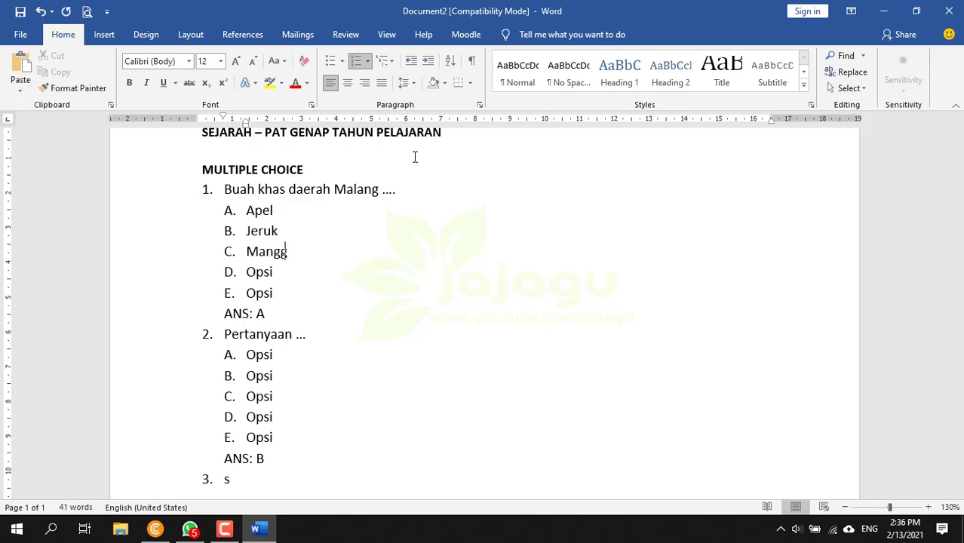
type("is")
Replace the placeholders of options D and E in question 1 with "Salak" and "Rambutan".
key("Down")
key("BackSpace")
key("BackSpace")
key("BackSpace")
key("BackSpace")
type("Salak")
key("Down")
key("BackSpace")
key("BackSpace")
key("BackSpace")
key("BackSpace")
type("R")
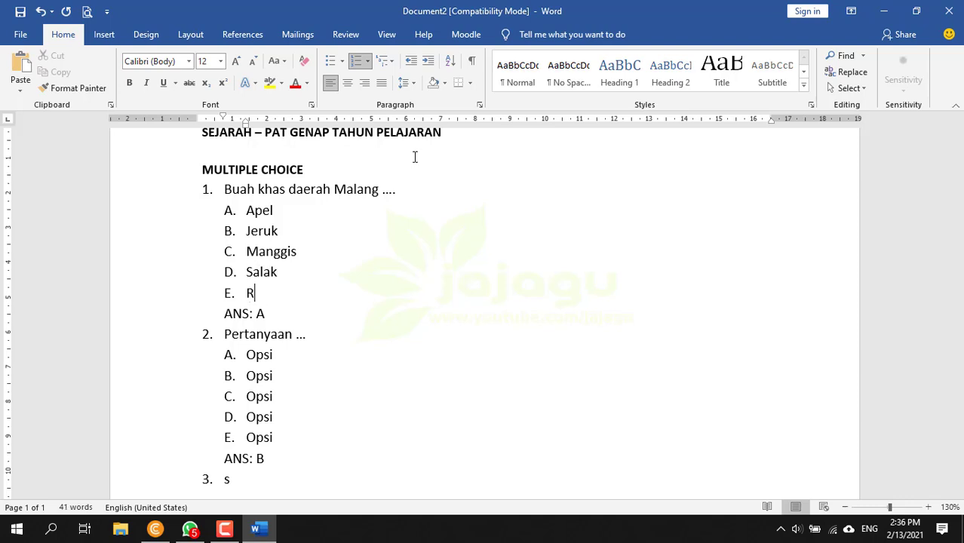
type("ambutan")
Insert a blank line between the answer line of question 1 and question 2.
left_click(276, 312)
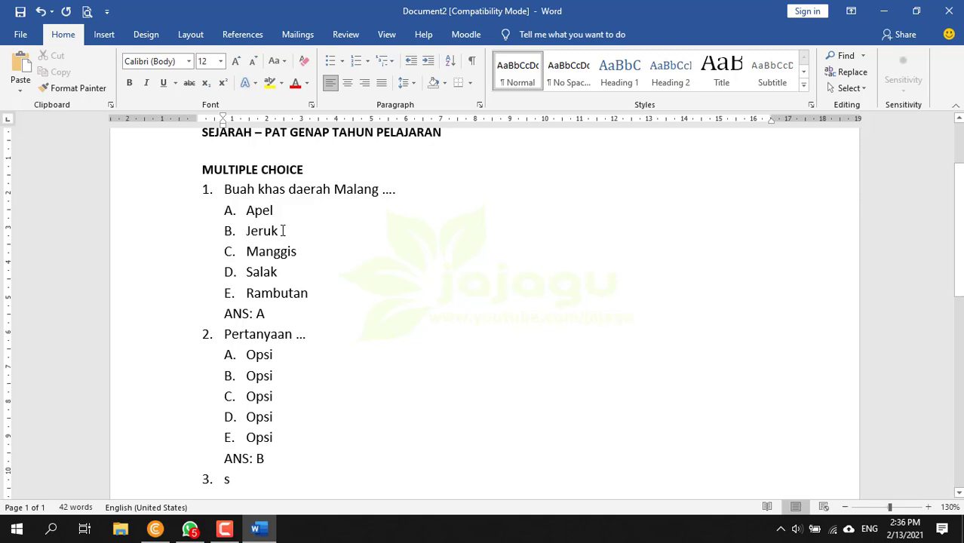
key("Return")
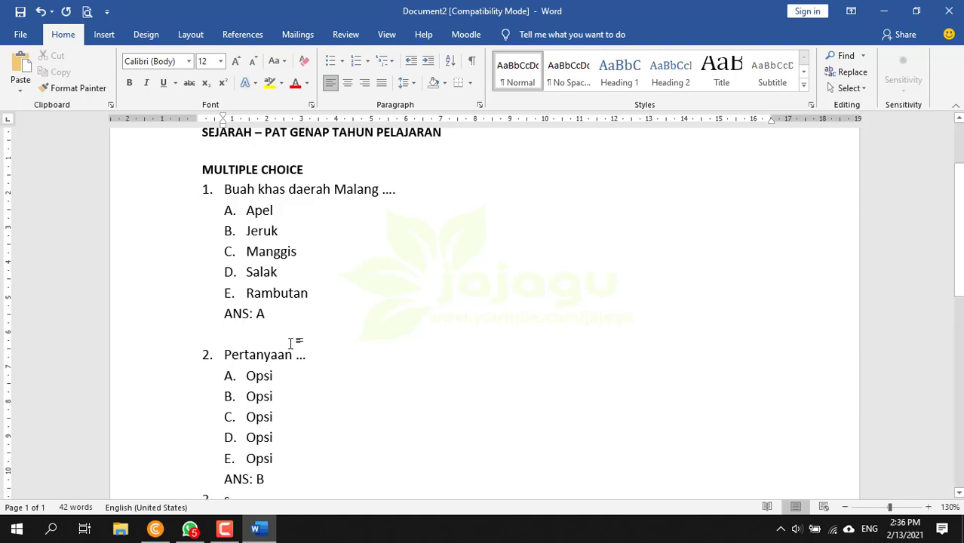
scroll(298, 369, "down", 1)
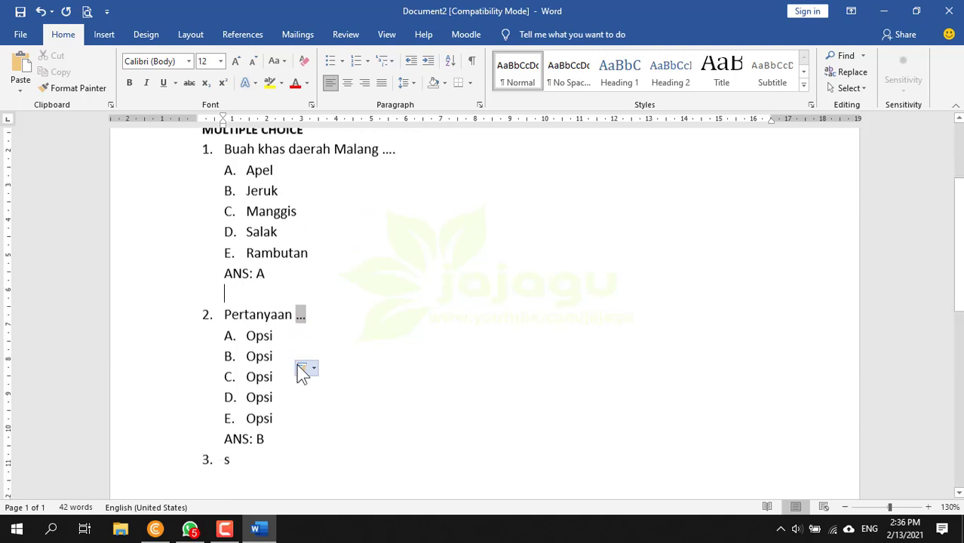
scroll(306, 318, "up", 1)
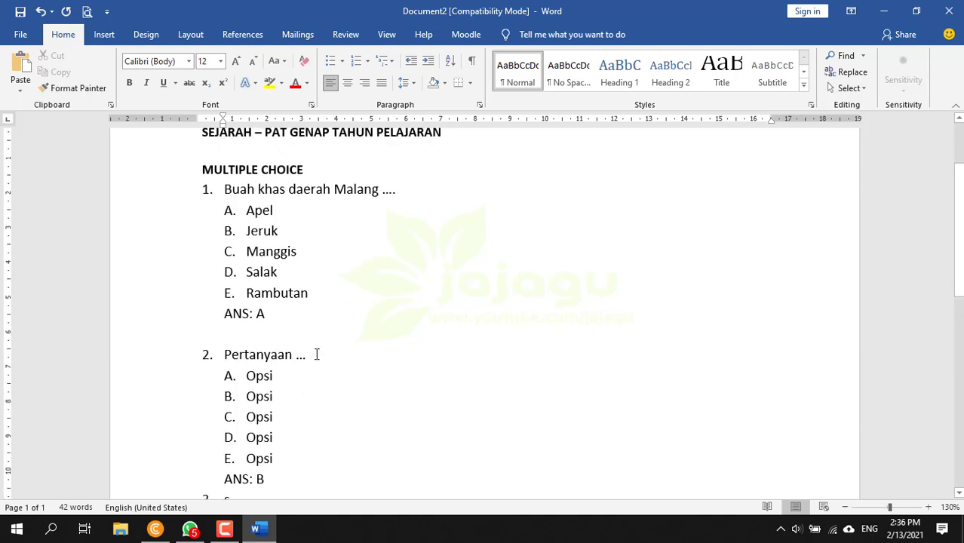
Replace the text of question 2 with "Perhatikan gambar di bawah ini" and add an empty unnumbered line below it.
left_click(317, 354)
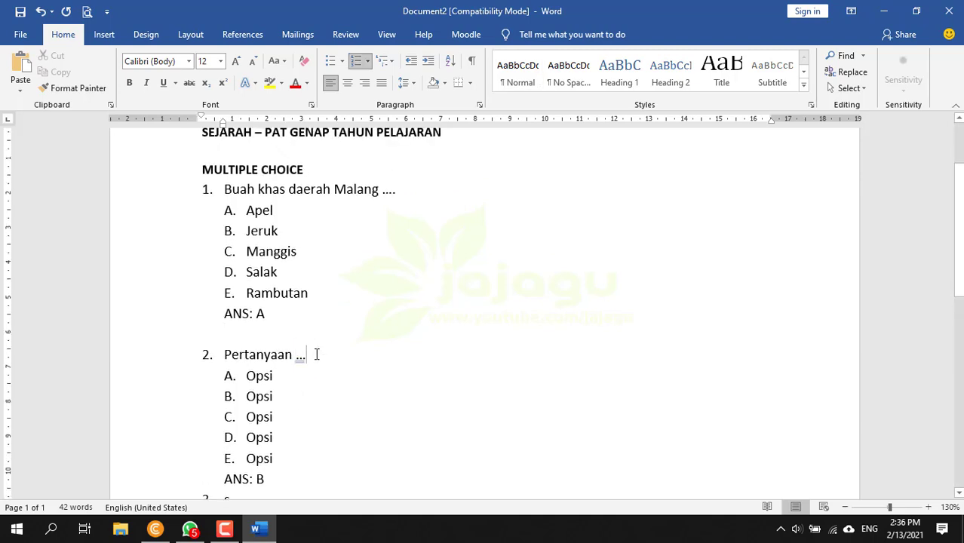
key("BackSpace")
key("BackSpace")
key("BackSpace")
key("BackSpace")
key("BackSpace")
key("BackSpace")
key("BackSpace")
key("BackSpace")
key("BackSpace")
key("BackSpace")
key("BackSpace")
key("BackSpace")
key("BackSpace")
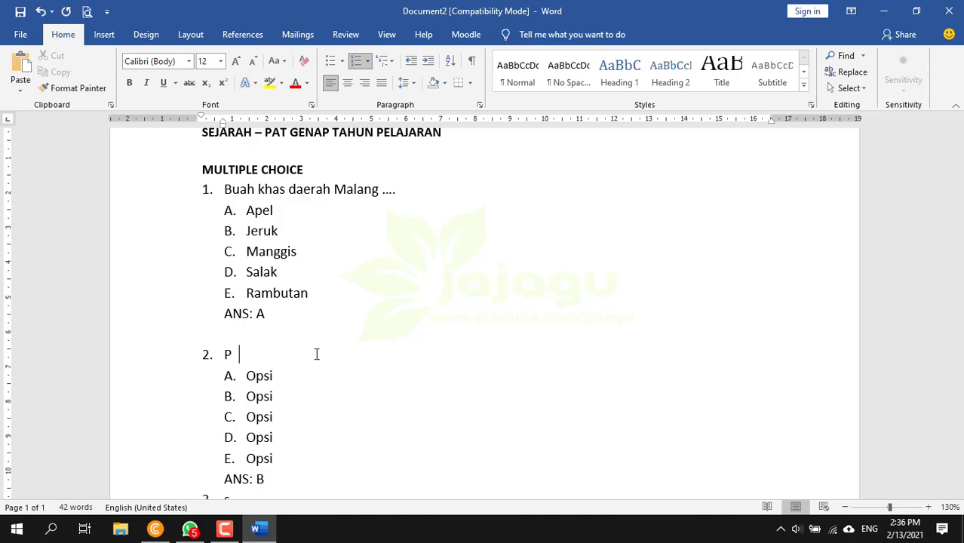
key("BackSpace")
key("BackSpace")
type("Perhatikan ")
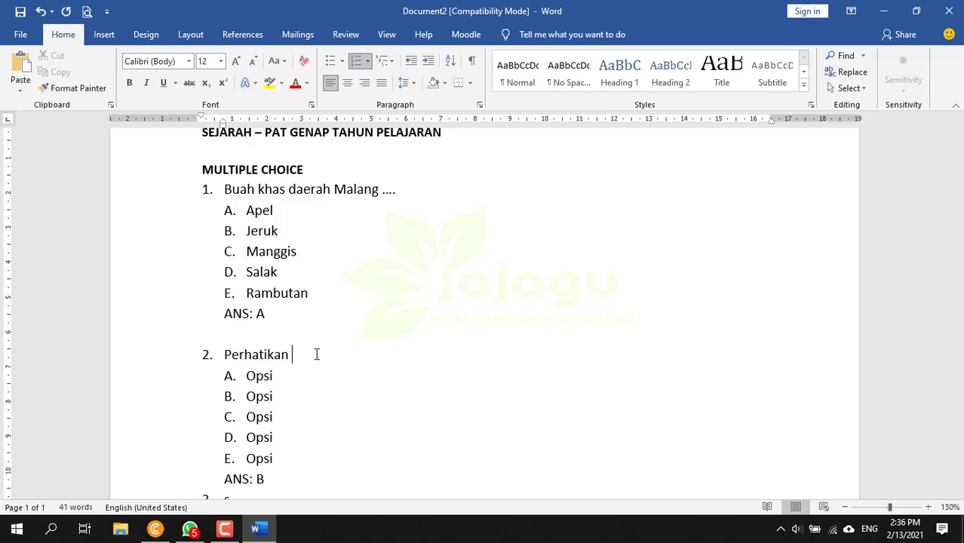
type("gambar di bawah ")
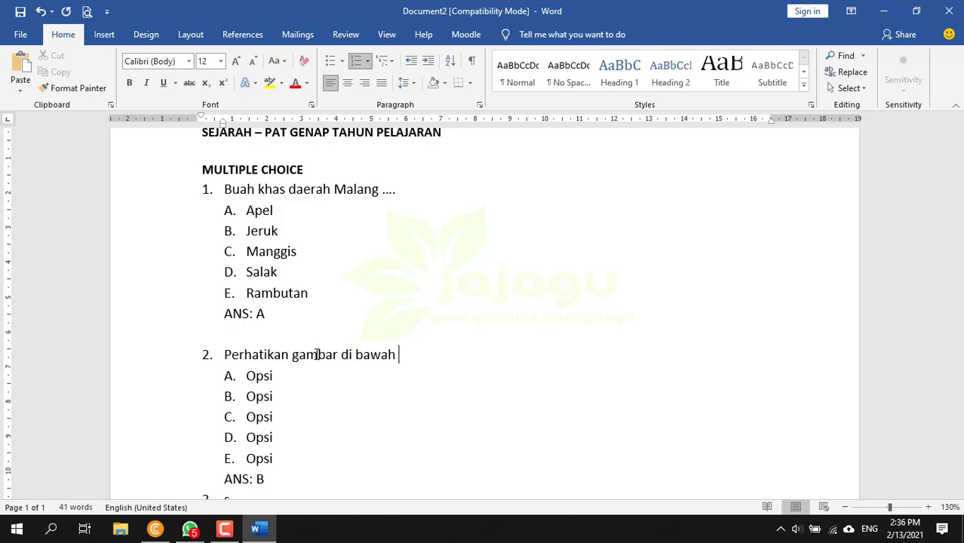
type("ini")
key("Return")
key("Return")
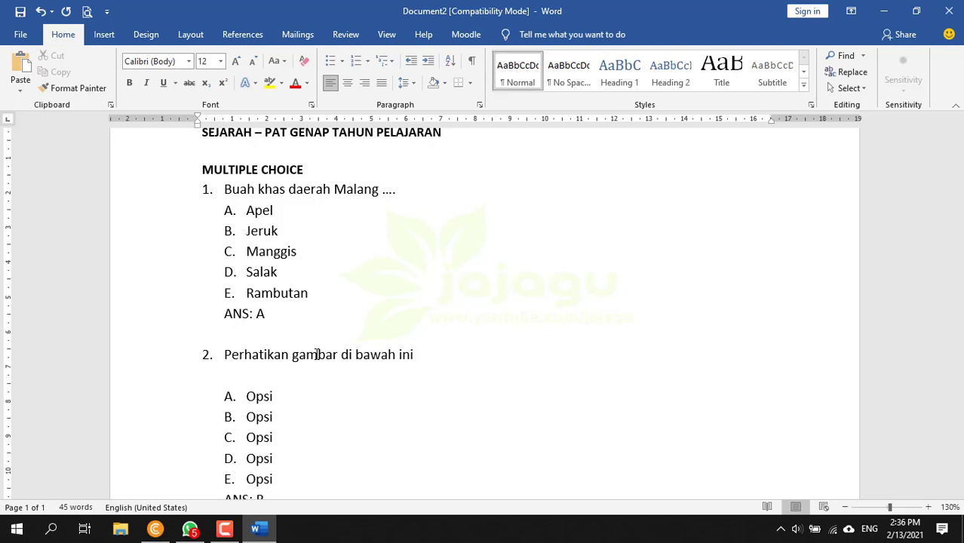
Insert the picture candi.jpg from the Desktop folder below the text of question 2 and shrink it proportionally to about 6.8 cm wide.
left_click(114, 36)
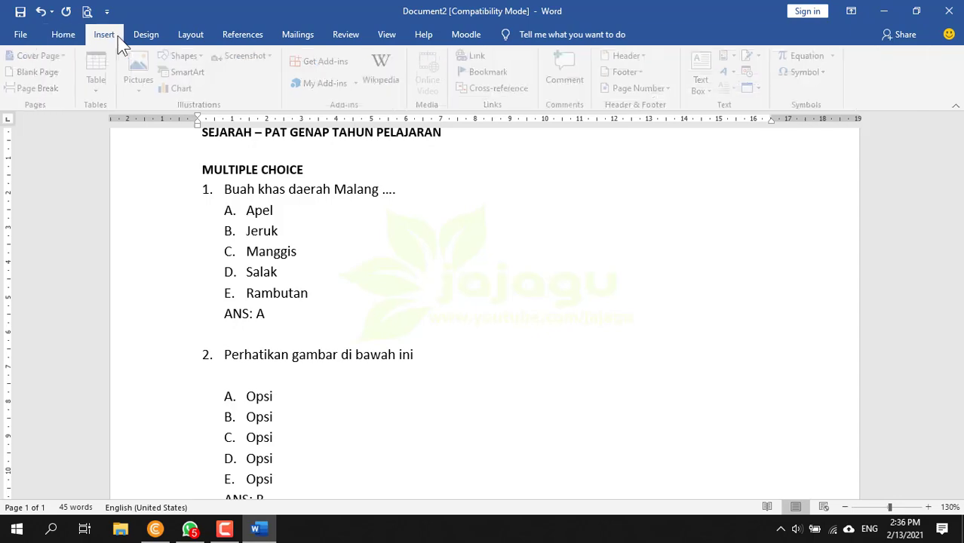
left_click(143, 79)
left_click(174, 125)
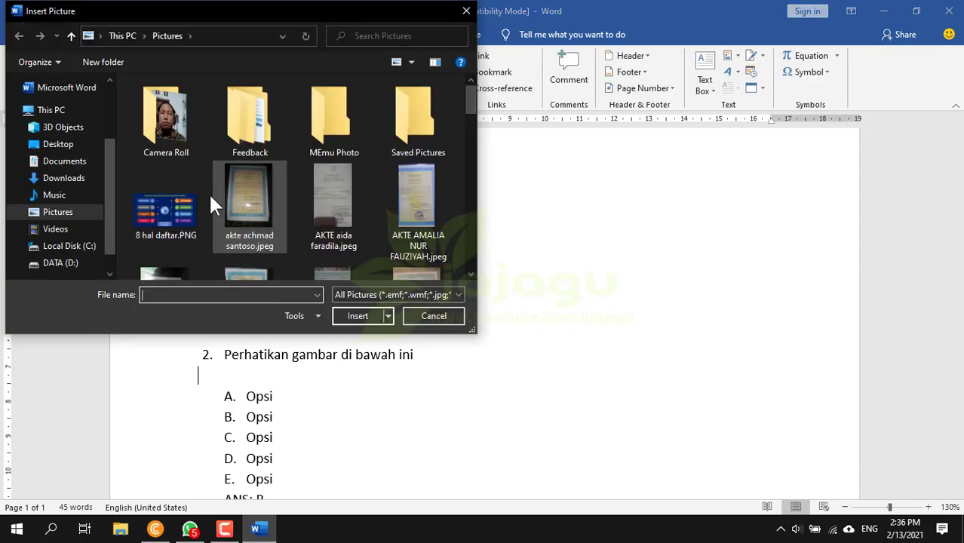
left_click(61, 143)
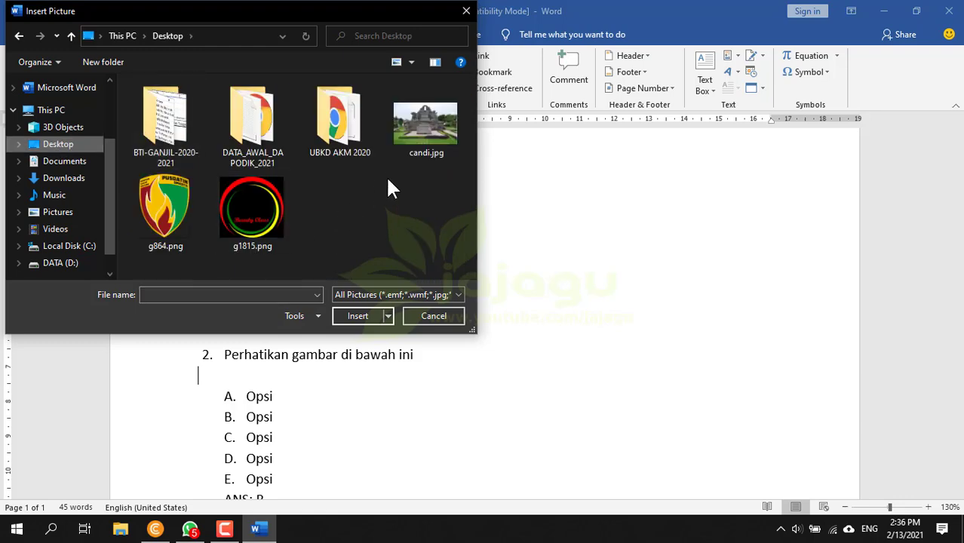
left_click(427, 124)
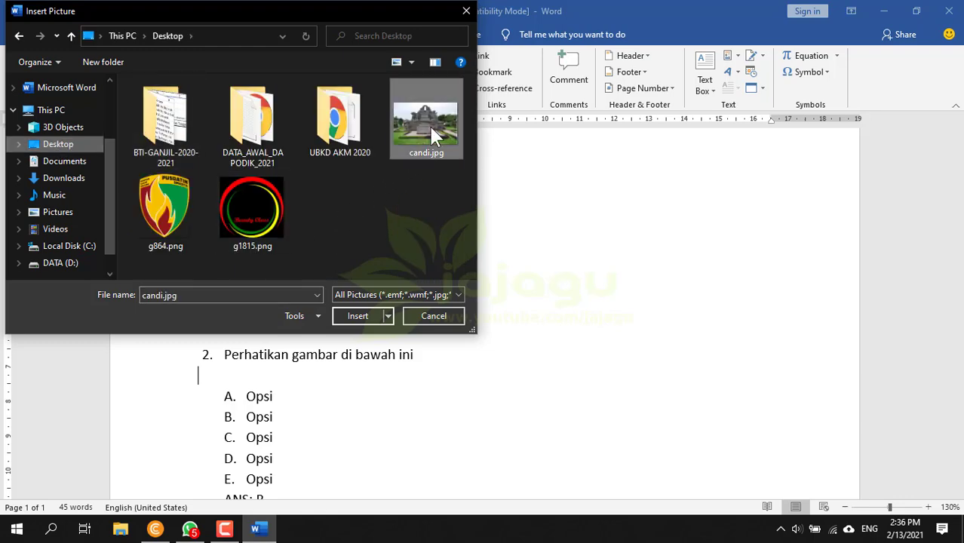
left_click(358, 317)
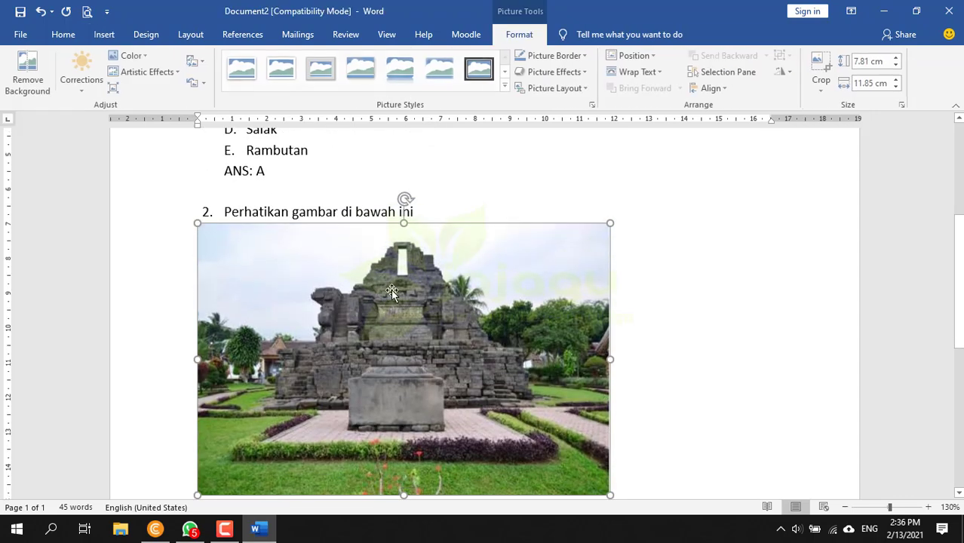
left_click_drag(610, 410, 434, 294)
left_click(353, 344)
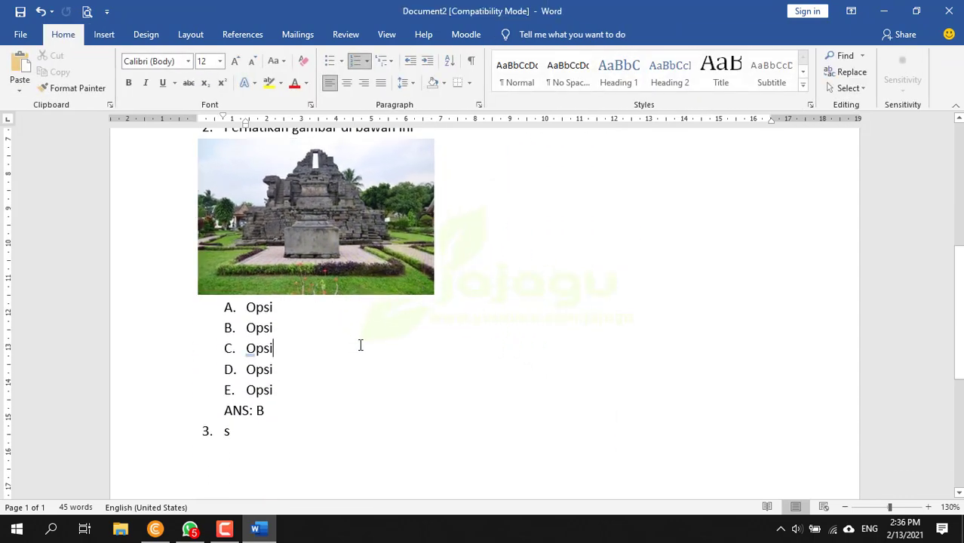
Add the line "Nama candi tersebut adalah ...." between the temple picture and the options of question 2.
scroll(453, 351, "up", 2)
left_click(472, 376)
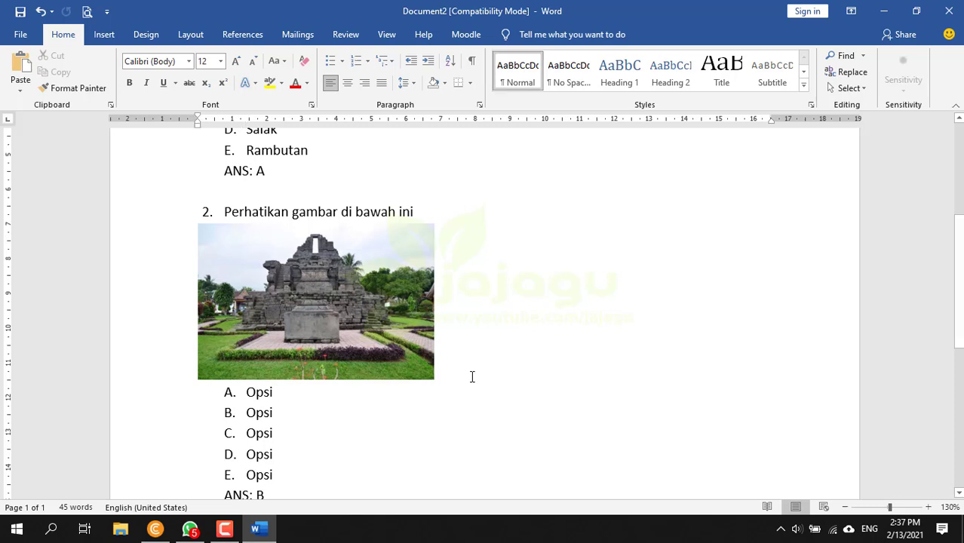
key("Return")
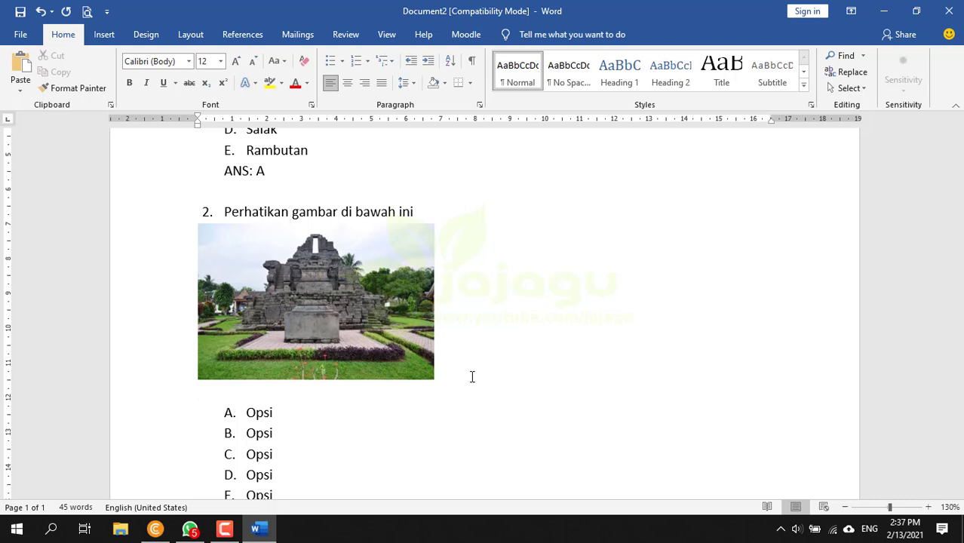
type("Candi")
type("Nama candi ter")
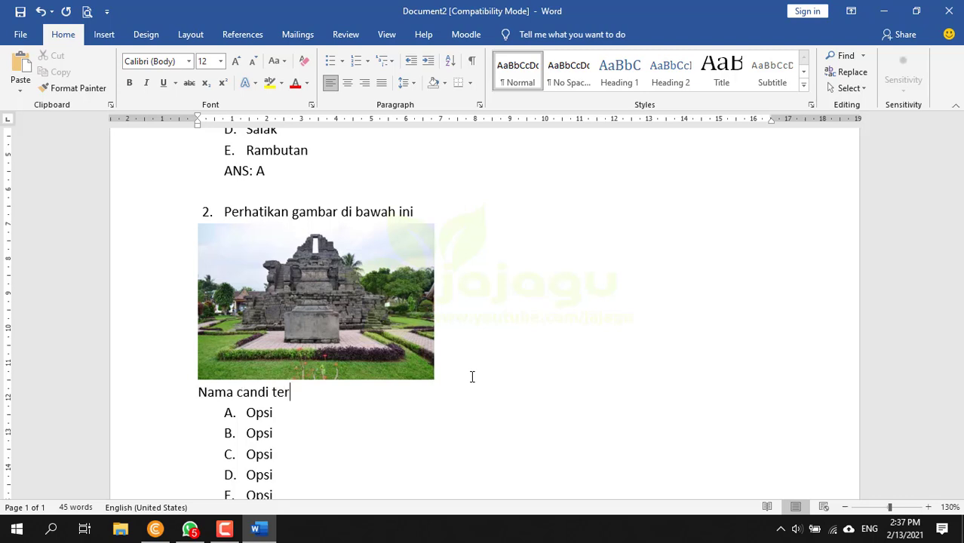
type("sebut adalah ")
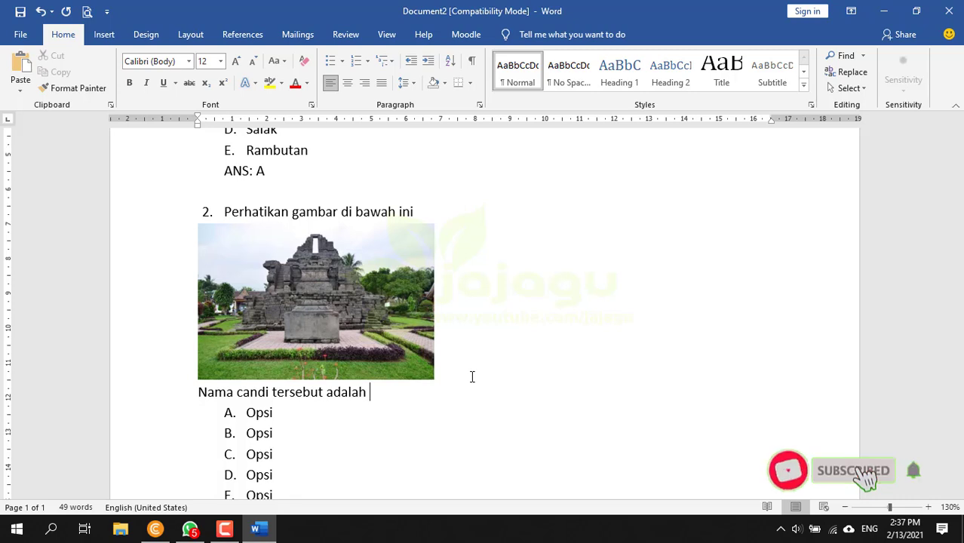
type("....")
Replace the placeholders of options A and B in question 2 with "Jajagu" and "Prambanan".
key("Down")
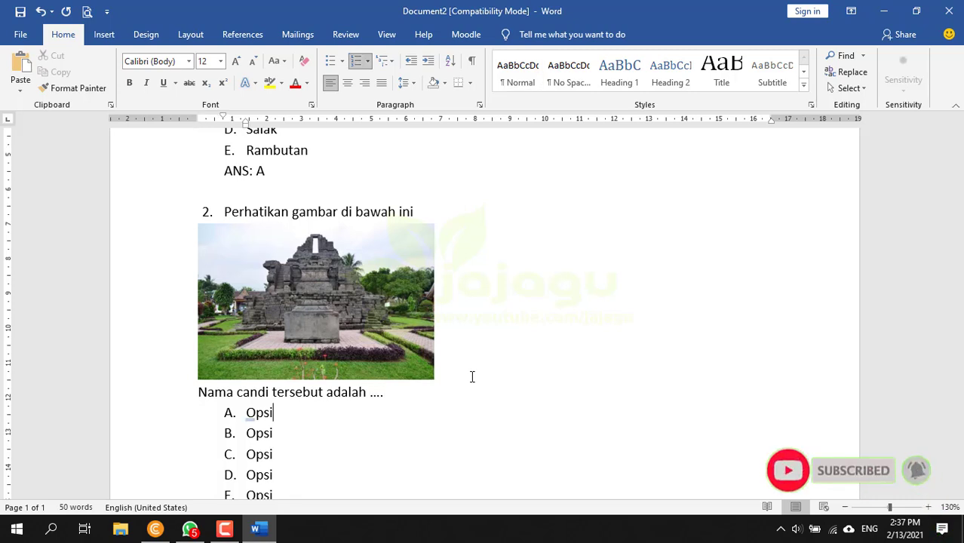
key("BackSpace")
key("BackSpace")
key("BackSpace")
type("Jajagu")
key("Down")
key("BackSpace")
key("BackSpace")
key("BackSpace")
key("BackSpace")
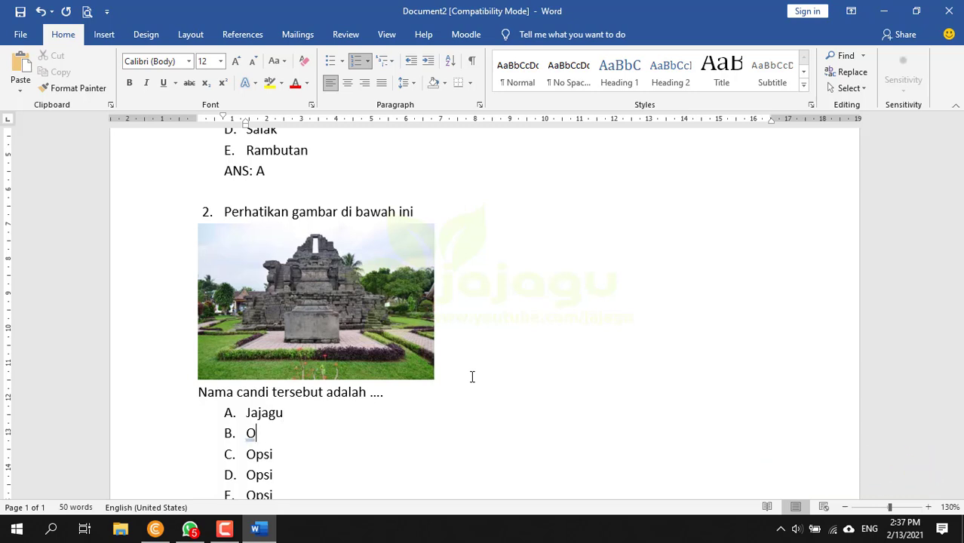
type("Prambanan")
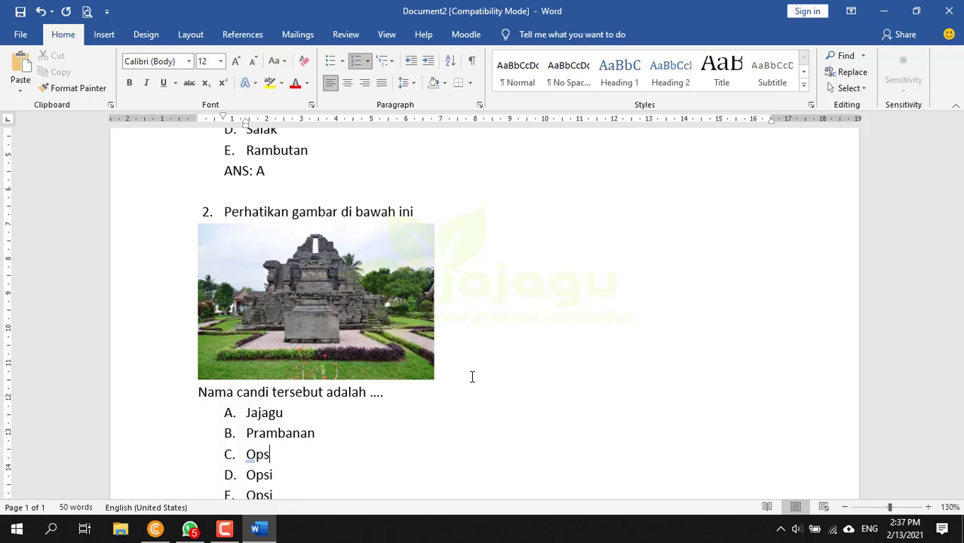
Replace the placeholders of options C and D in question 2 with "Kidal" and "Borobudur".
key("BackSpace")
key("BackSpace")
key("BackSpace")
type("Kida")
key("BackSpace")
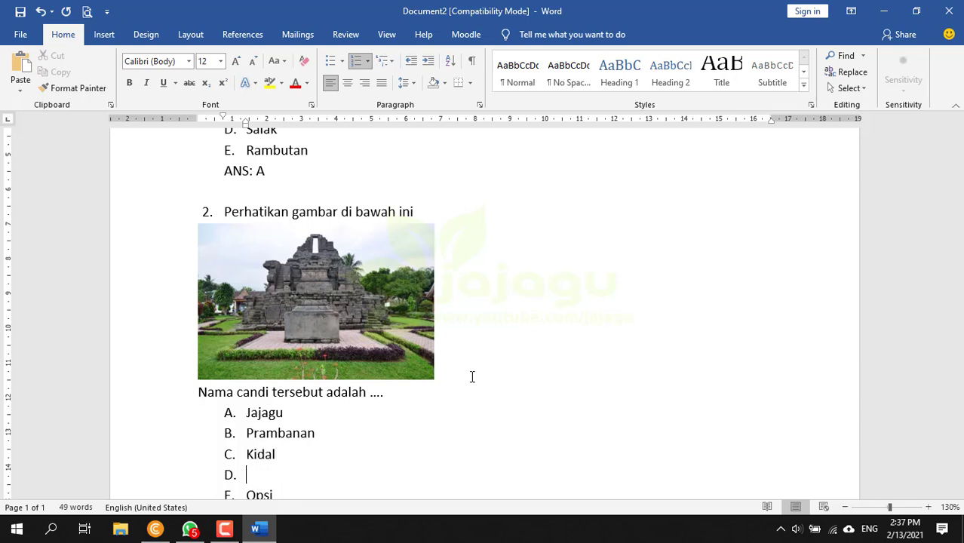
scroll(516, 389, "down", 2)
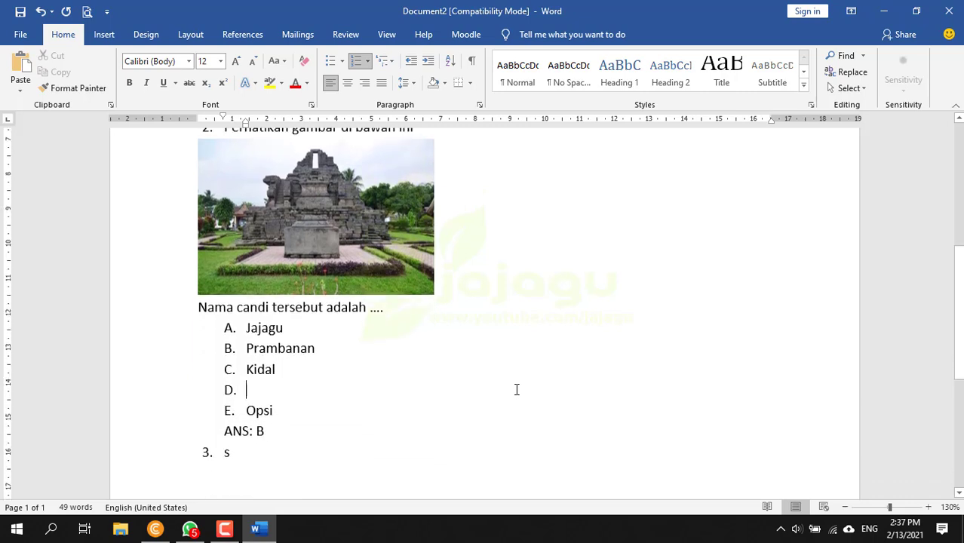
type("Borobudur")
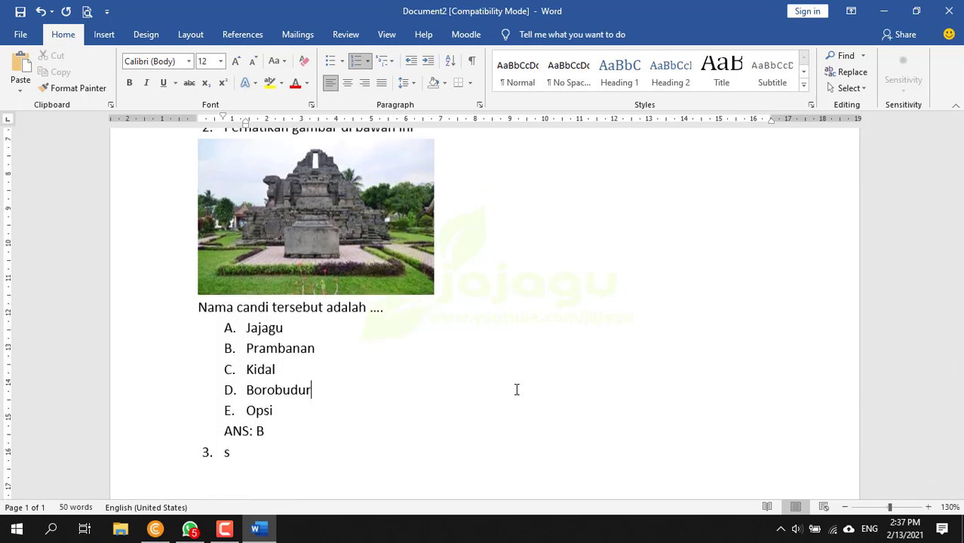
Replace the placeholder of option E in question 2 with "Singosari".
key("BackSpace")
key("BackSpace")
key("BackSpace")
type("Singosar")
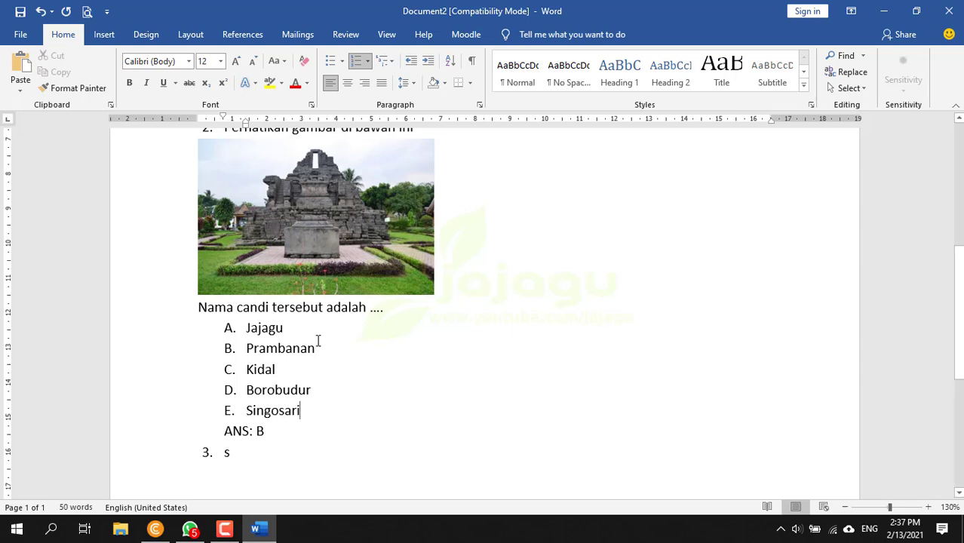
Swap the texts of options A and B in question 2 so A reads "Prambanan" and B reads "Jajagu".
key("BackSpace")
key("BackSpace")
key("BackSpace")
key("BackSpace")
key("BackSpace")
key("BackSpace")
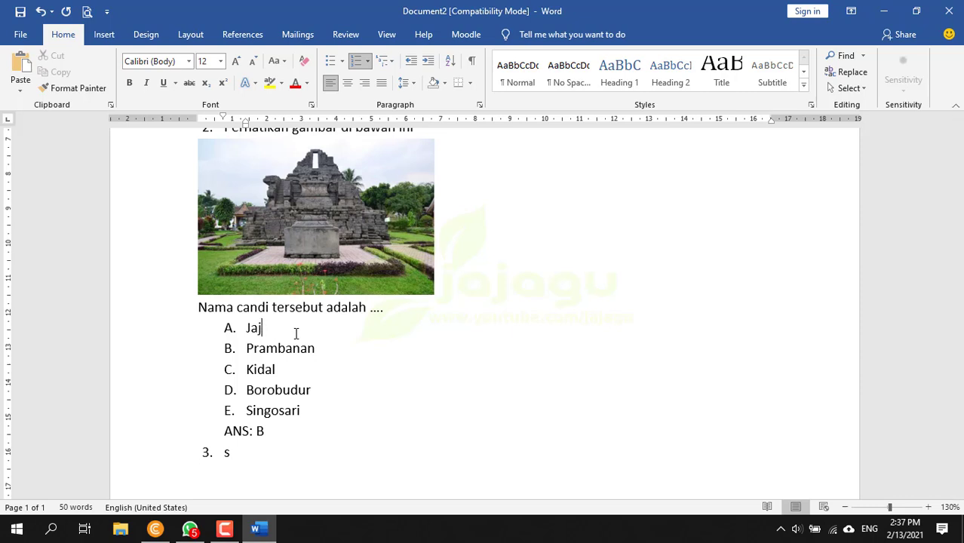
type("Prambanan")
key("BackSpace")
key("BackSpace")
key("BackSpace")
key("BackSpace")
key("BackSpace")
key("BackSpace")
type("Jajagu")
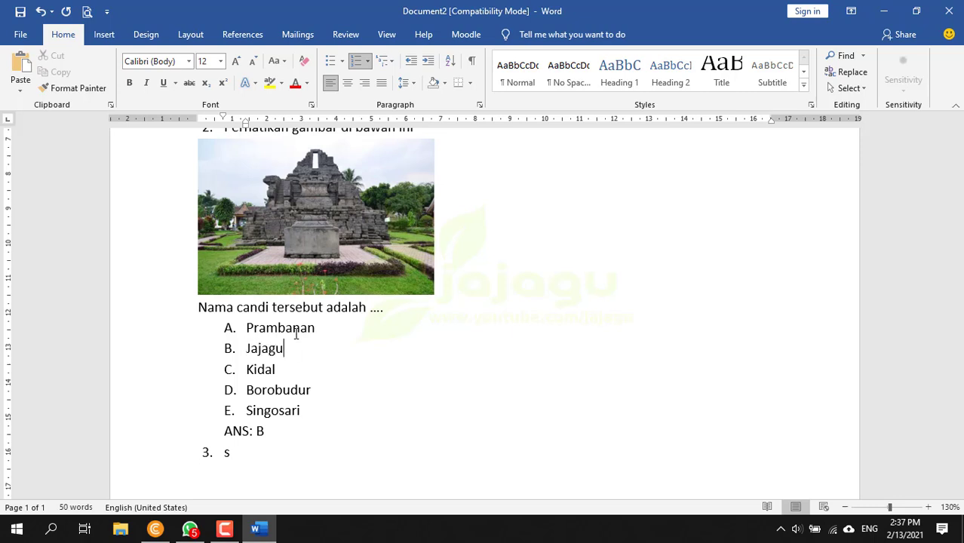
Add a blank line between the answer line of question 2 and question 3.
scroll(290, 362, "up", 2)
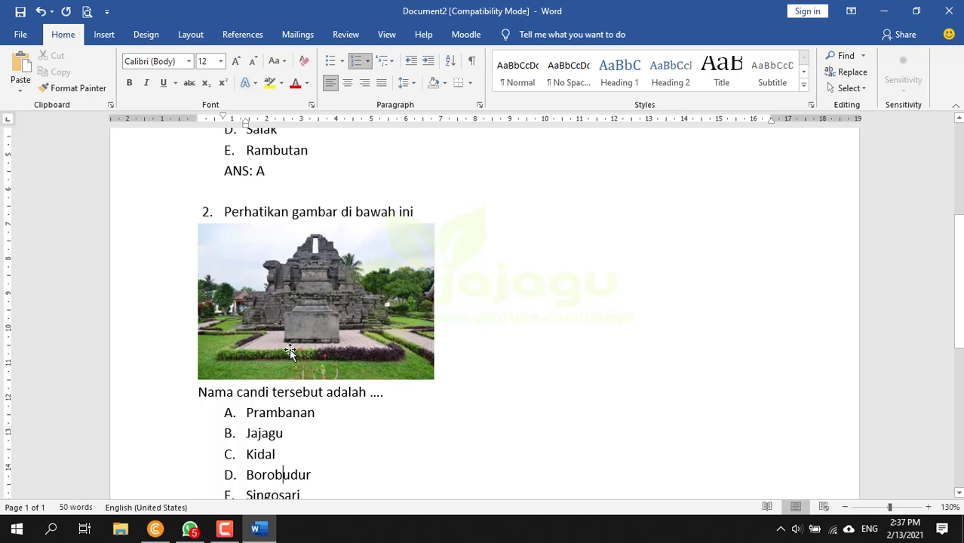
scroll(290, 428, "down", 2)
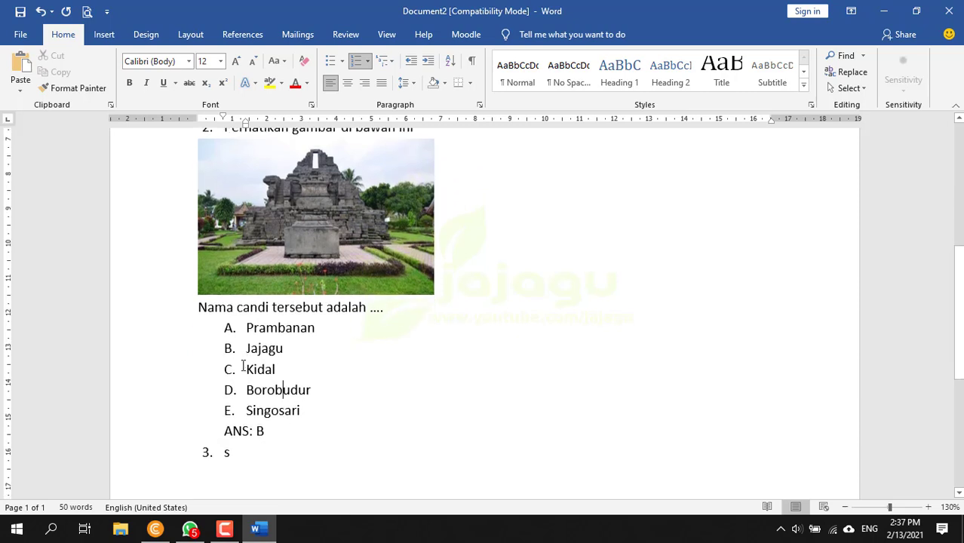
left_click(243, 452)
scroll(285, 358, "up", 3)
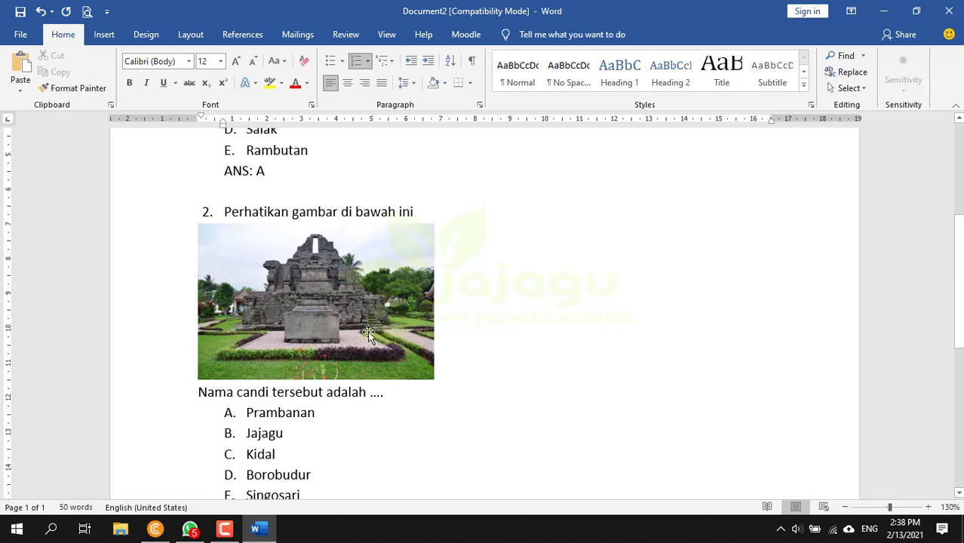
scroll(361, 413, "down", 4)
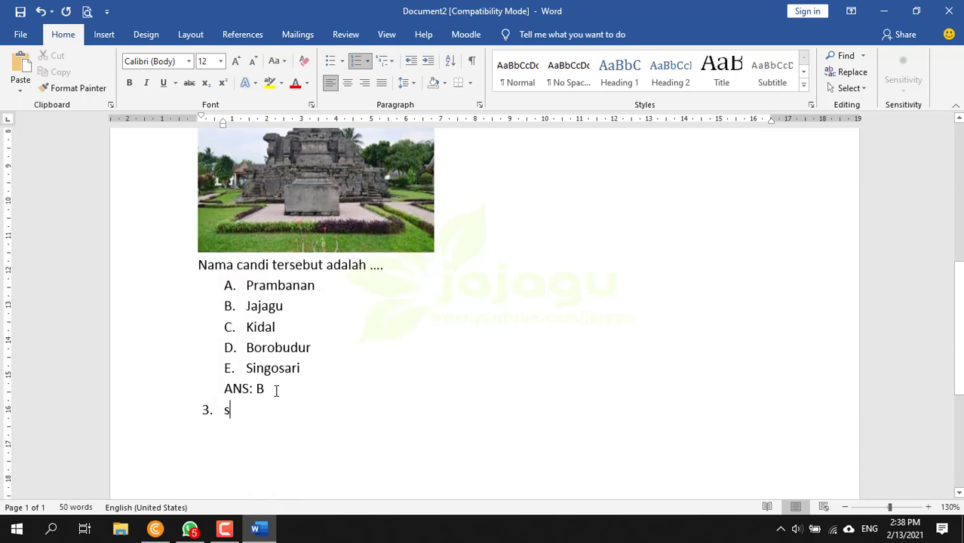
left_click(277, 390)
key("Return")
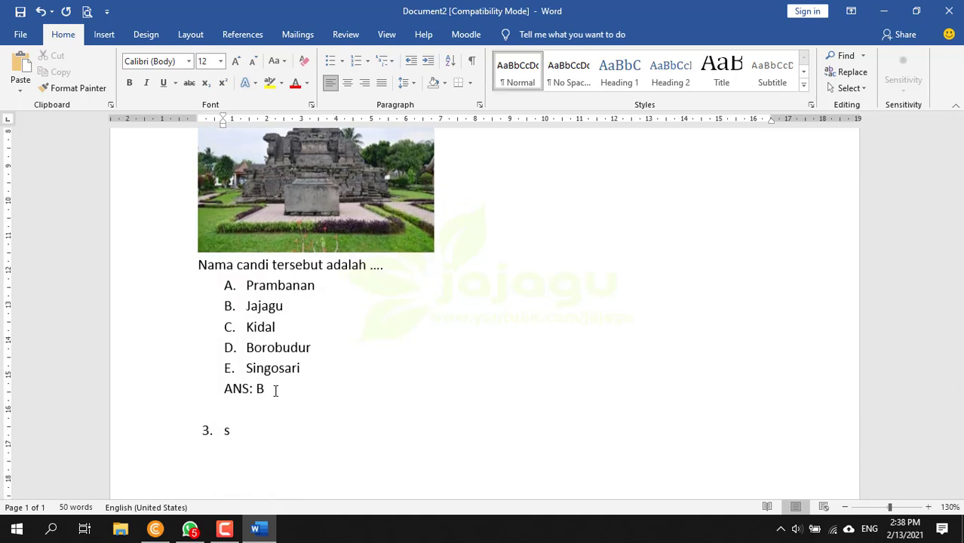
Replace the placeholder of question 3 with "Mana candi Jajagu ...." and start an empty option A below it.
left_click(244, 433)
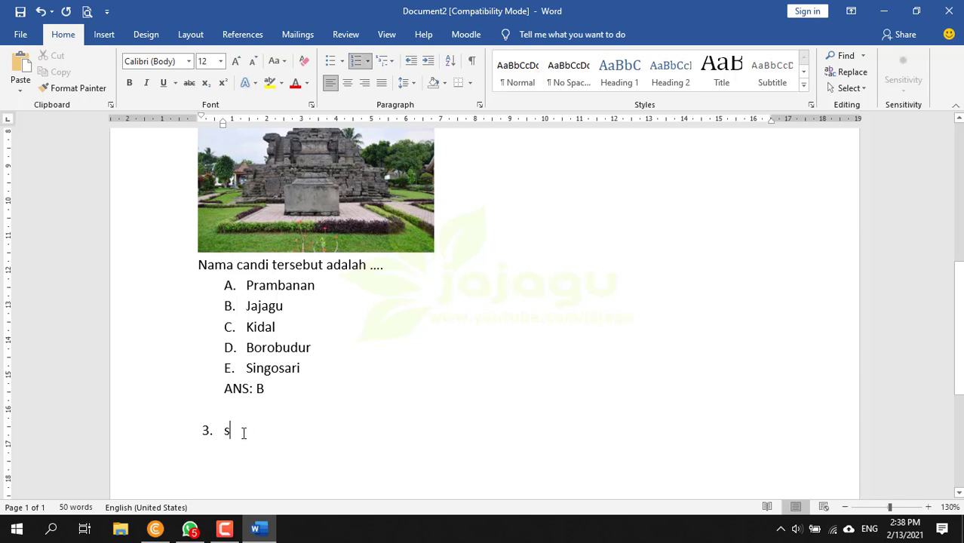
key("BackSpace")
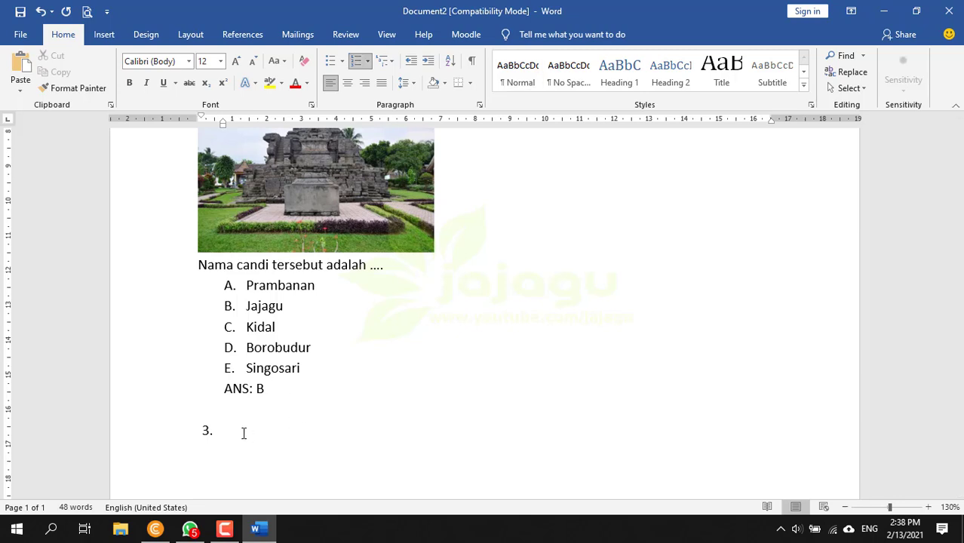
type("Mana candi Jajagu ....")
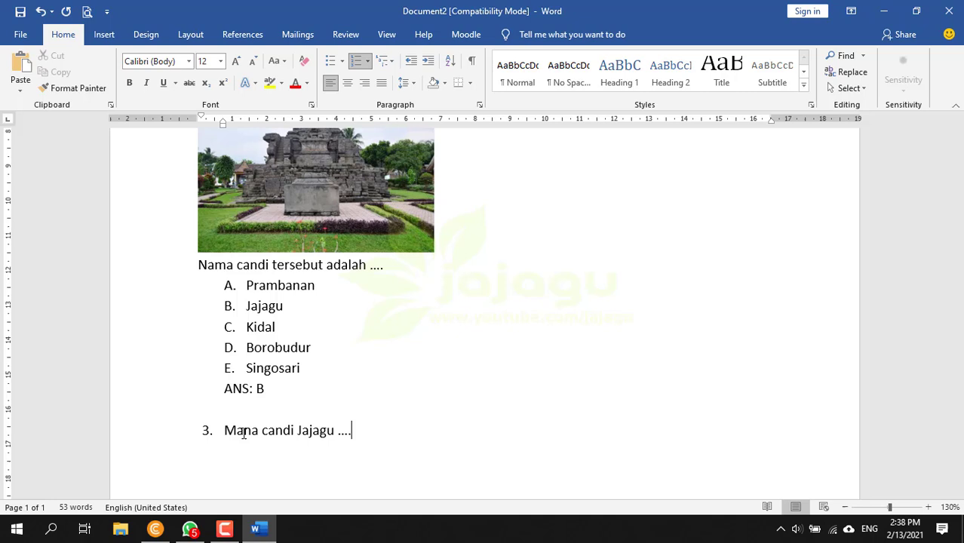
key("Return")
key("Return")
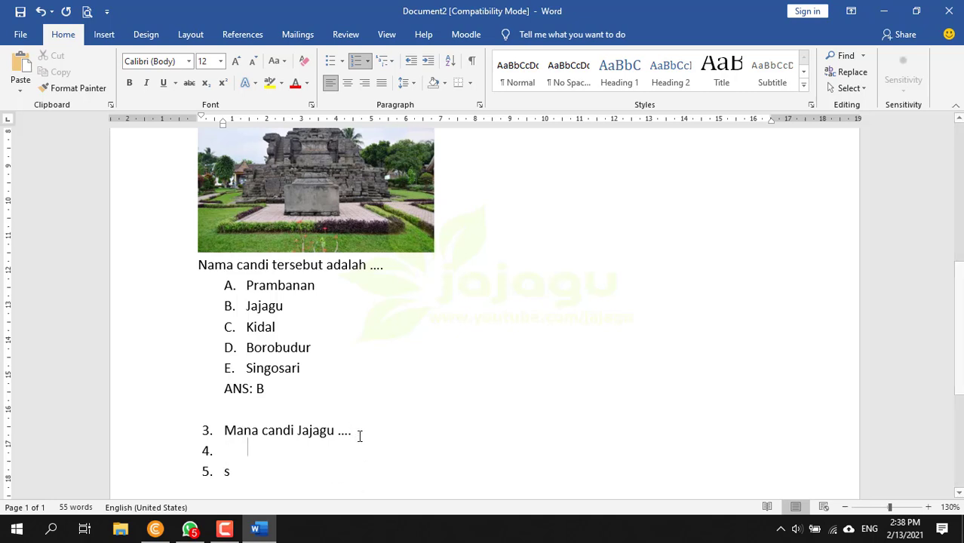
key("BackSpace")
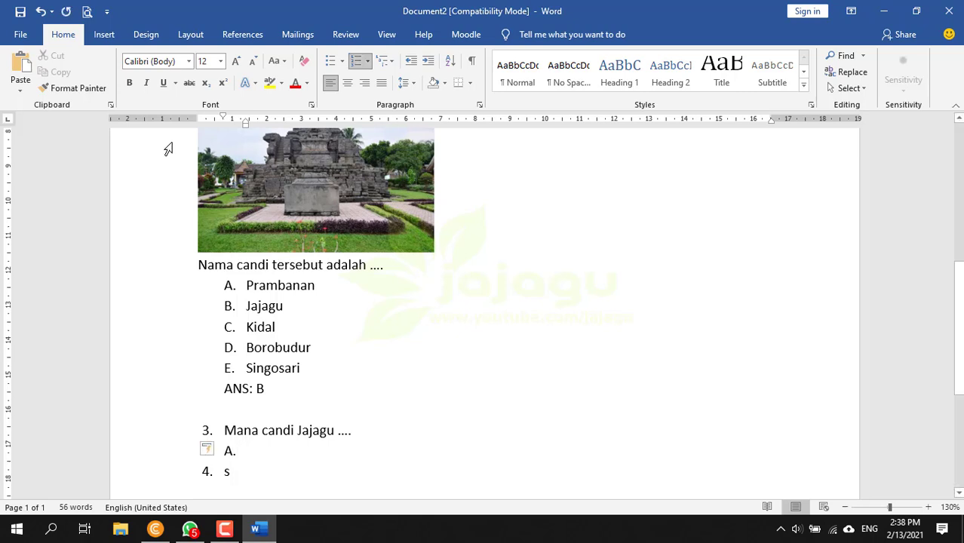
Insert candi.jpg from the Desktop as option A of question 3, shrink it proportionally to about 3.3 cm wide, and start option B.
left_click(104, 34)
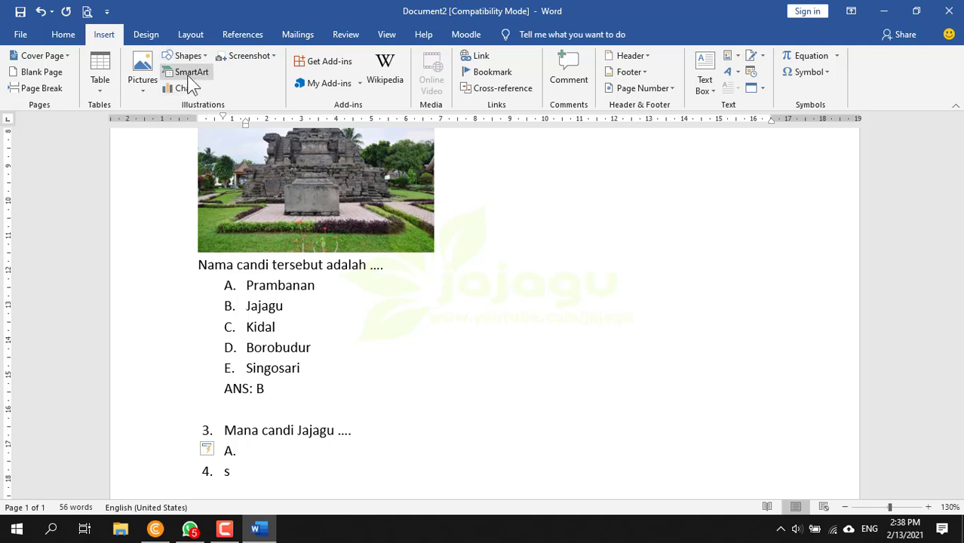
left_click(142, 87)
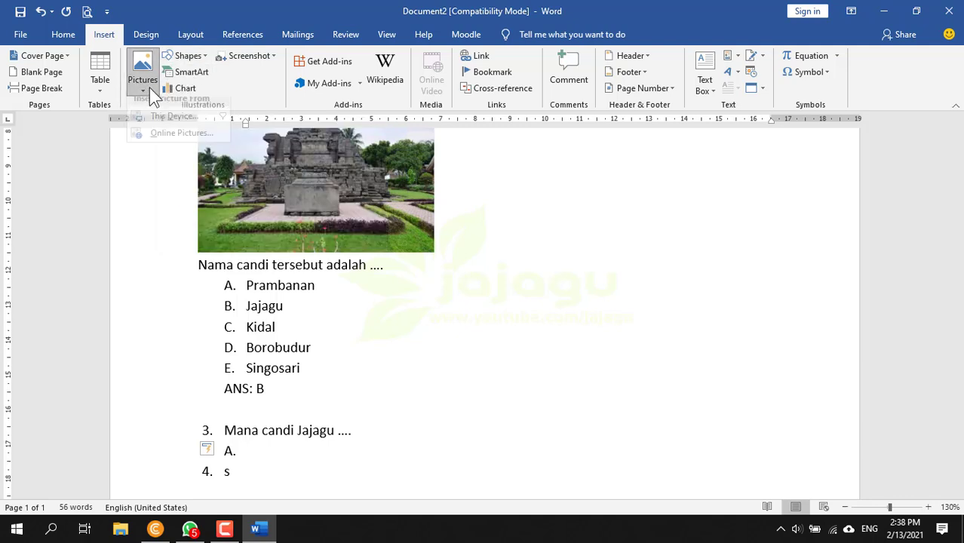
left_click(178, 128)
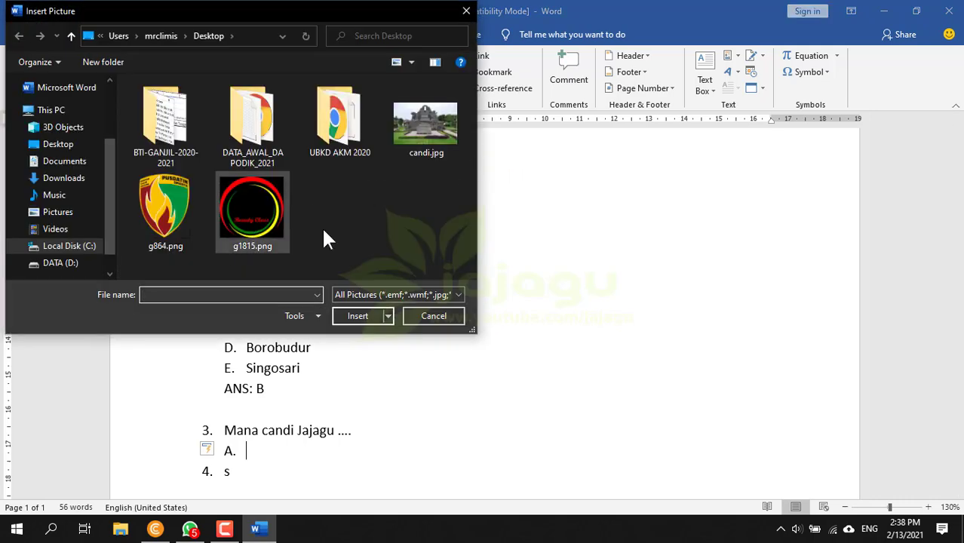
left_click(428, 119)
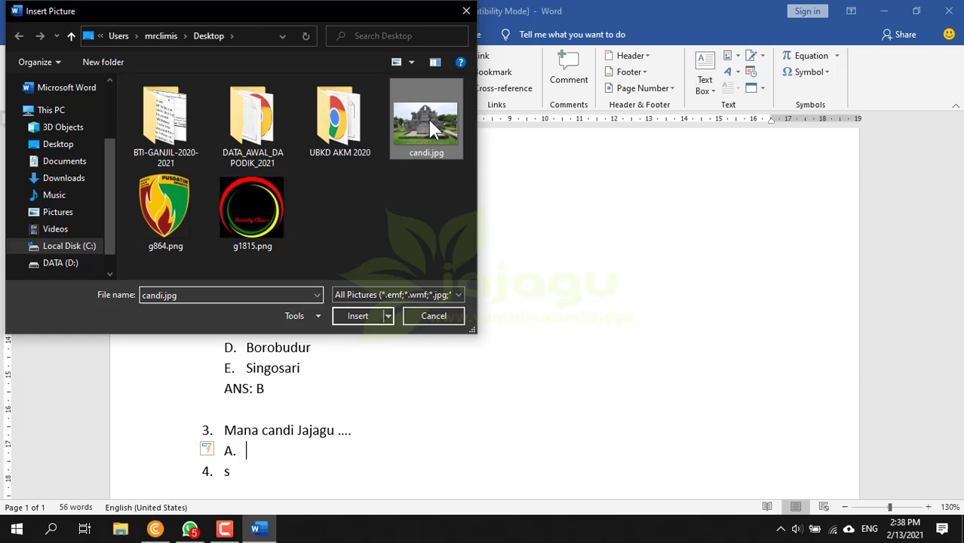
left_click(357, 316)
scroll(473, 329, "down", 3)
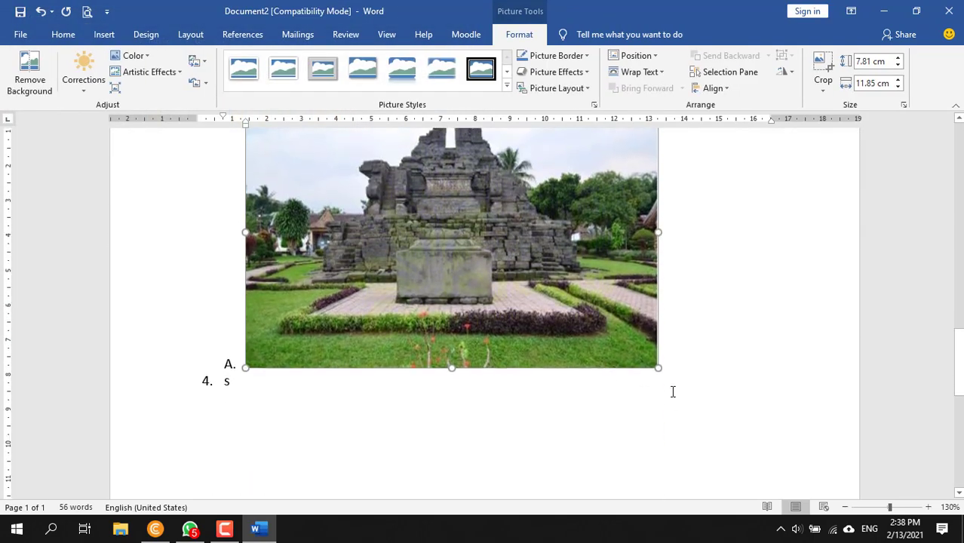
scroll(658, 190, "up", 2)
left_click_drag(658, 185, 355, 345)
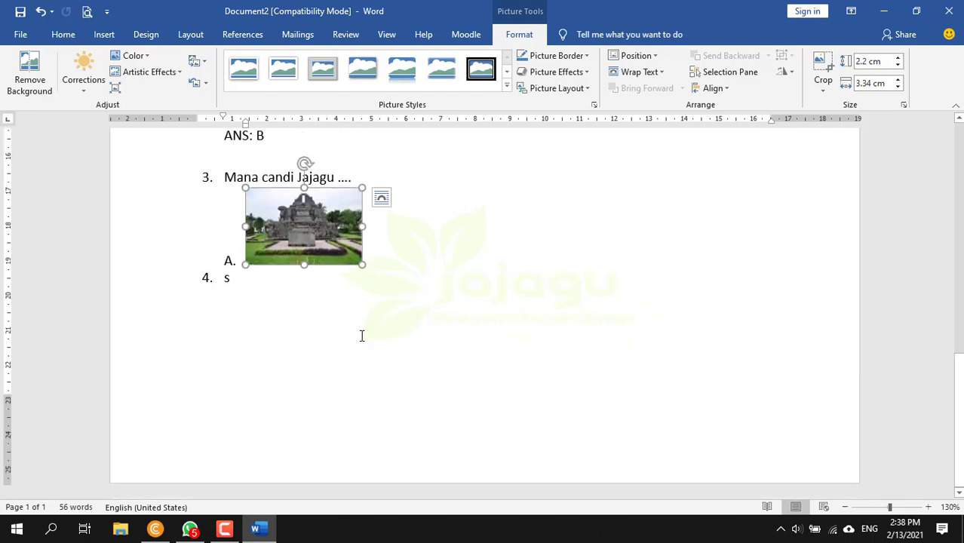
left_click(382, 265)
key("Return")
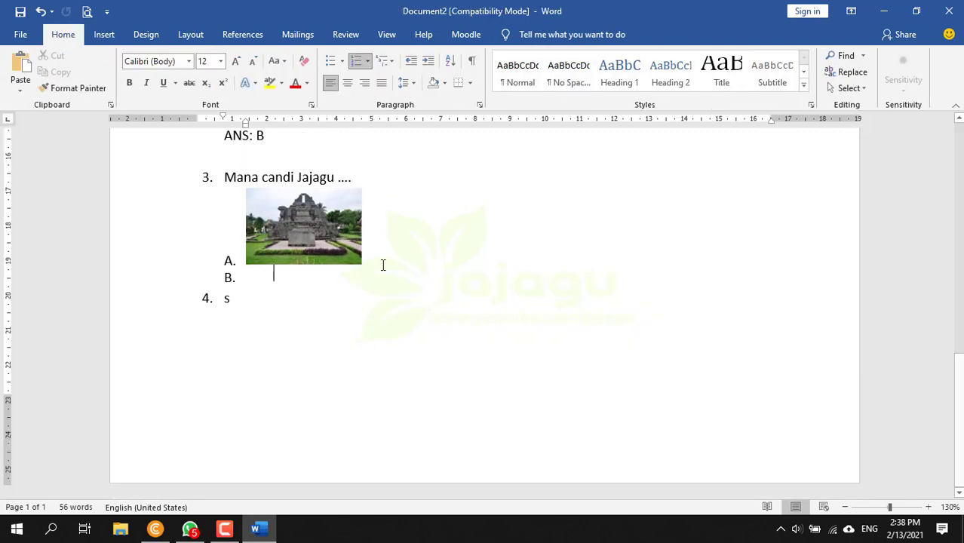
Look through the Downloads folder for a picture to use as option B of question 3.
left_click(106, 35)
left_click(140, 90)
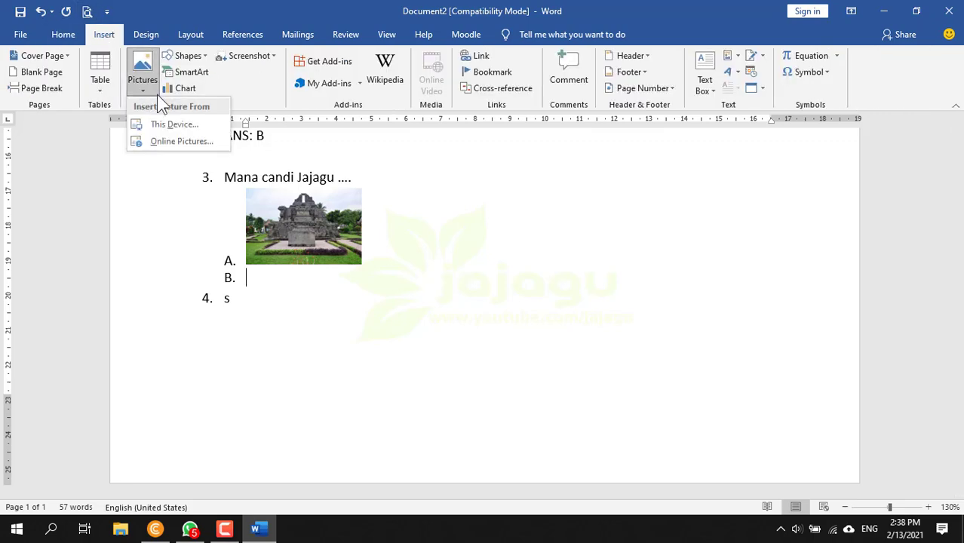
left_click(173, 126)
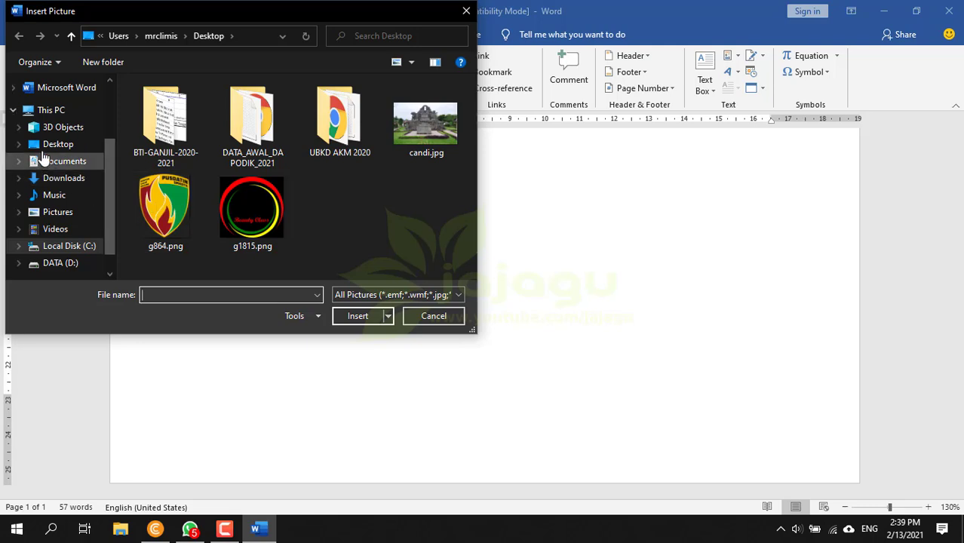
left_click(64, 178)
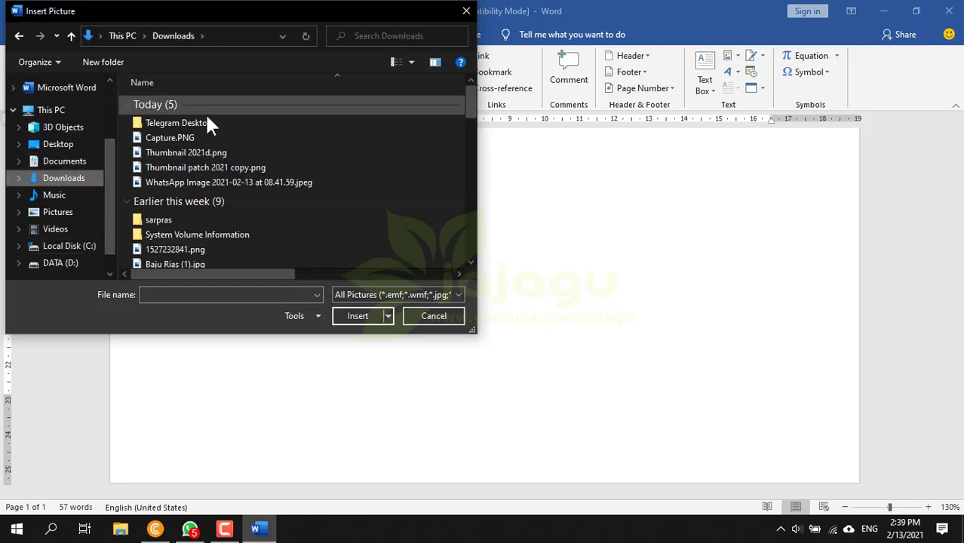
scroll(240, 147, "down", 1)
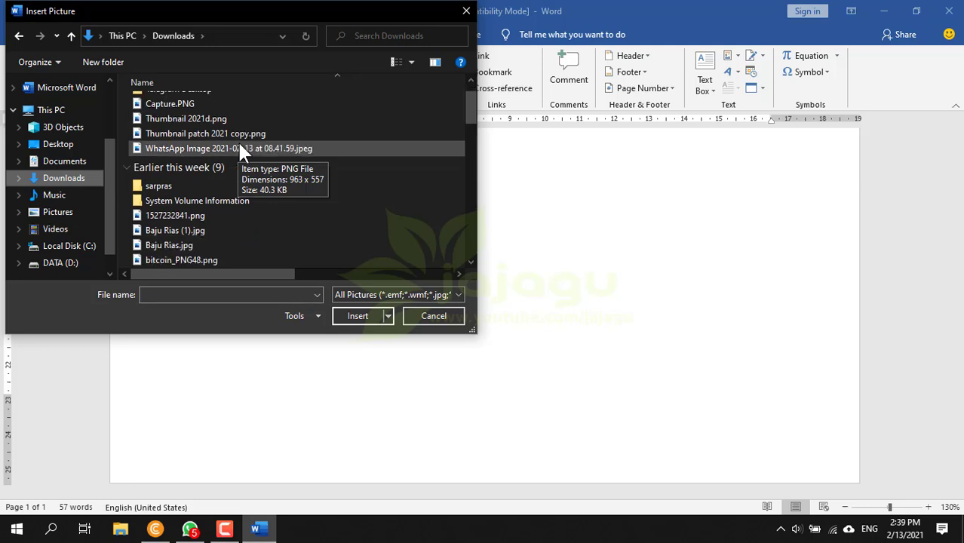
scroll(240, 151, "down", 2)
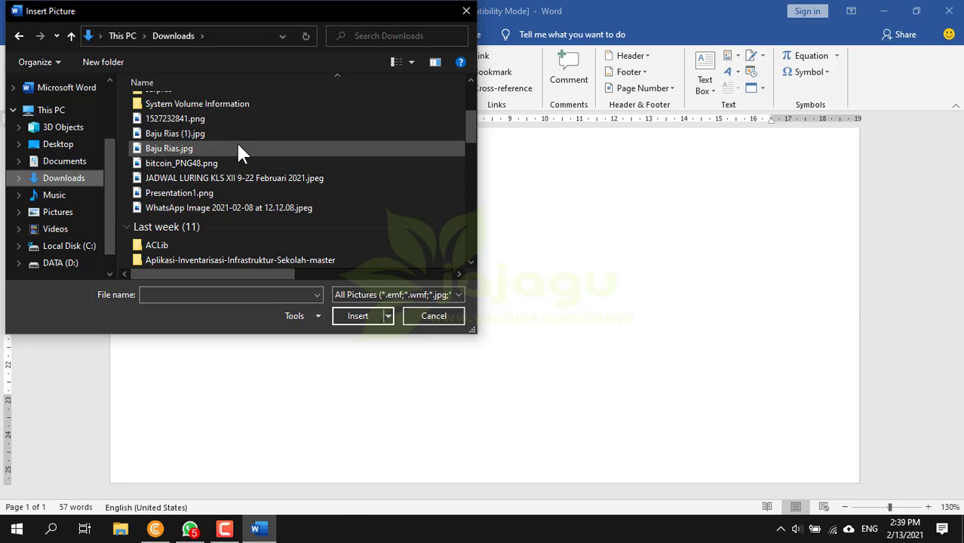
scroll(239, 152, "down", 2)
scroll(240, 153, "down", 2)
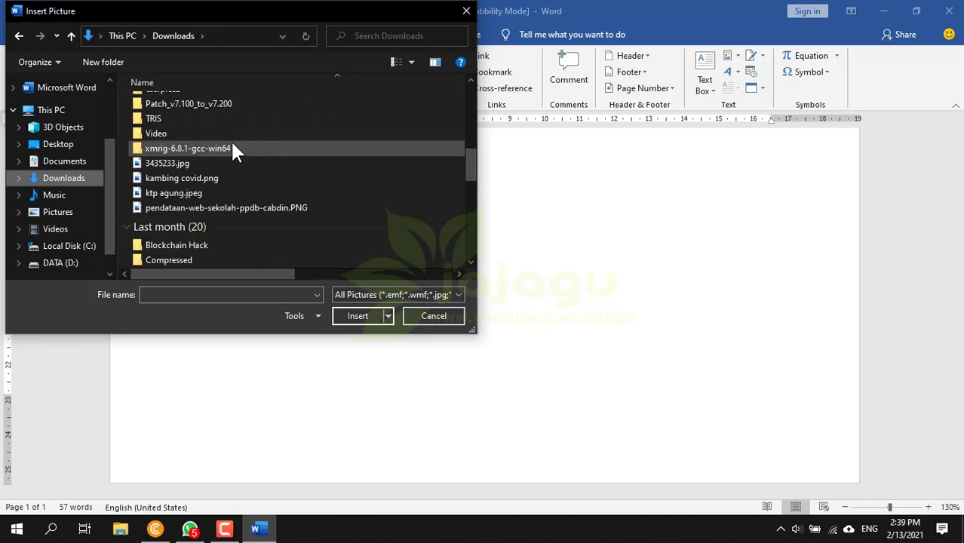
scroll(233, 145, "up", 3)
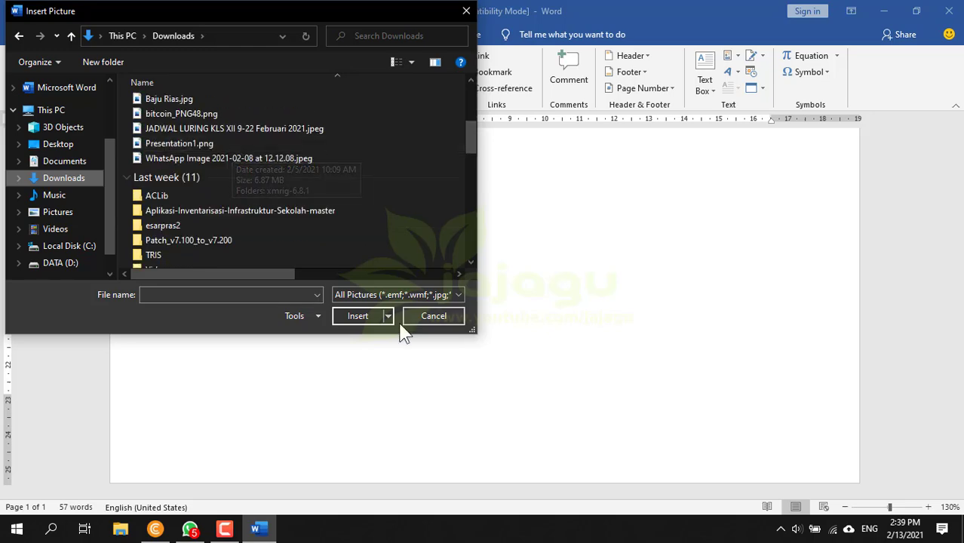
left_click(433, 326)
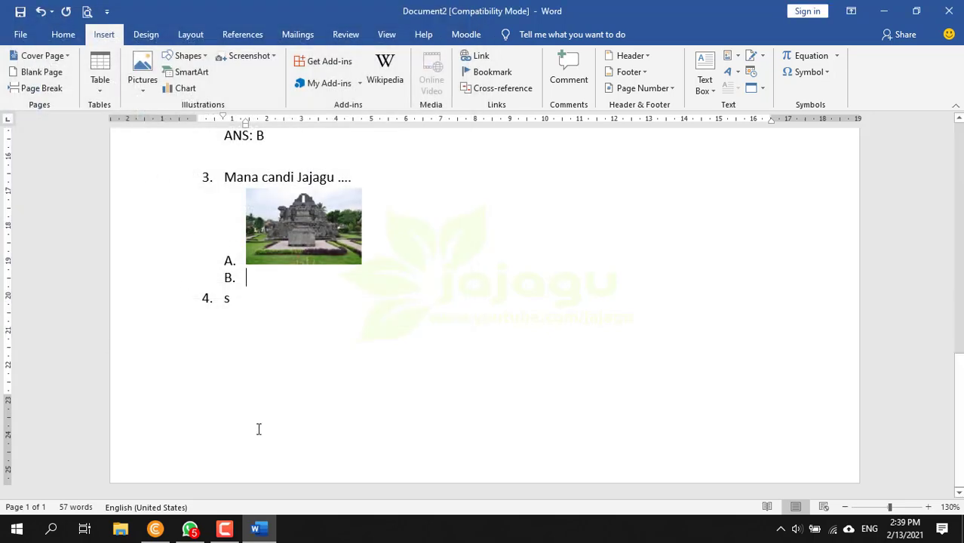
Switch to Firefox and search the web for "apel png".
left_click(17, 529)
left_click(336, 473)
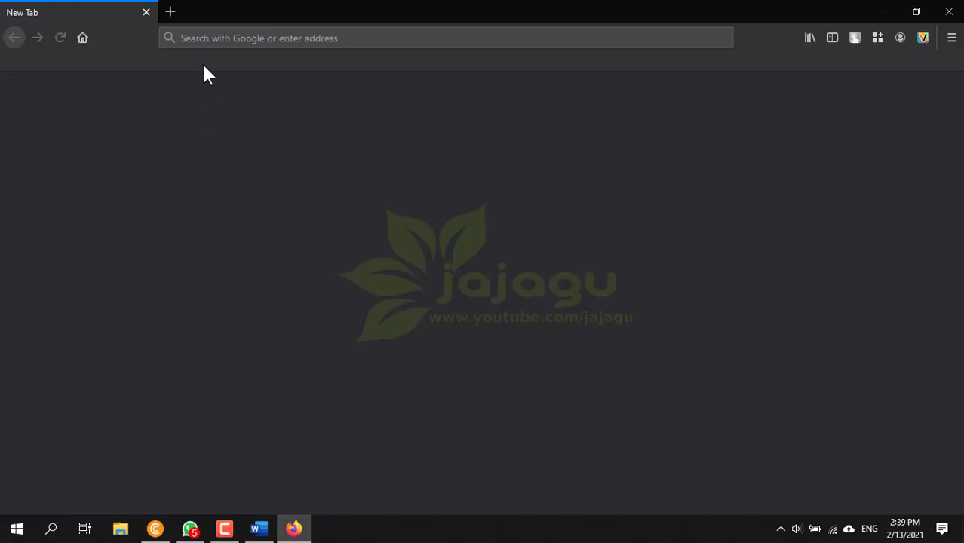
left_click(305, 12)
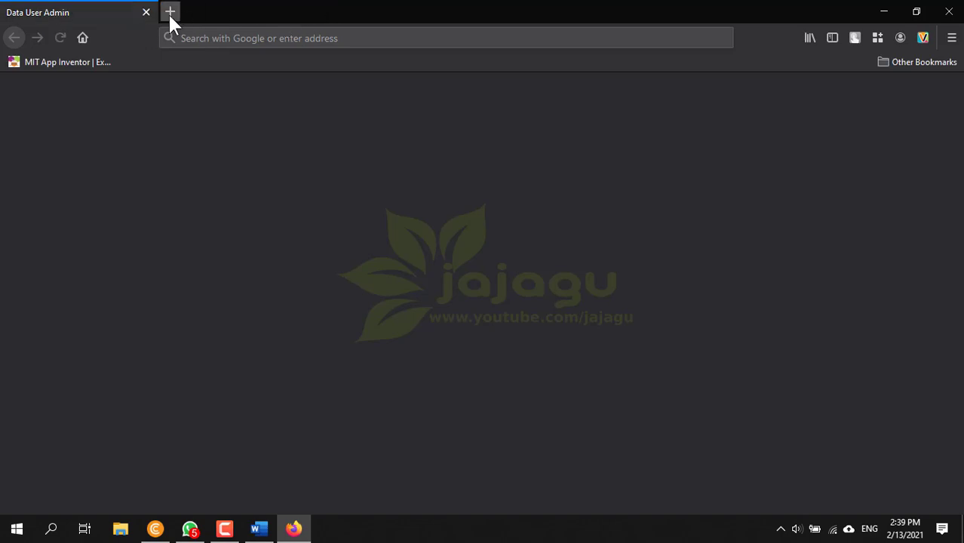
left_click(169, 13)
left_click(146, 12)
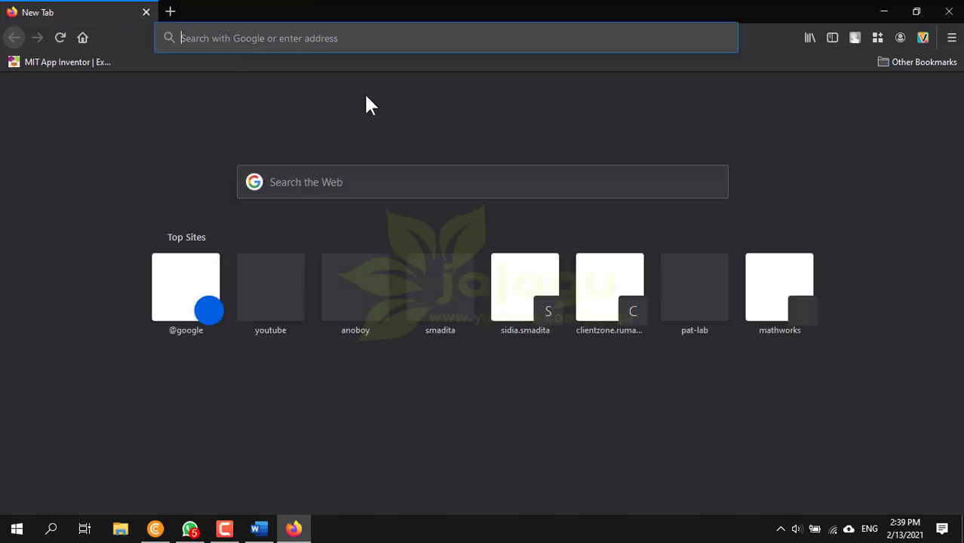
type("apel png")
key("Return")
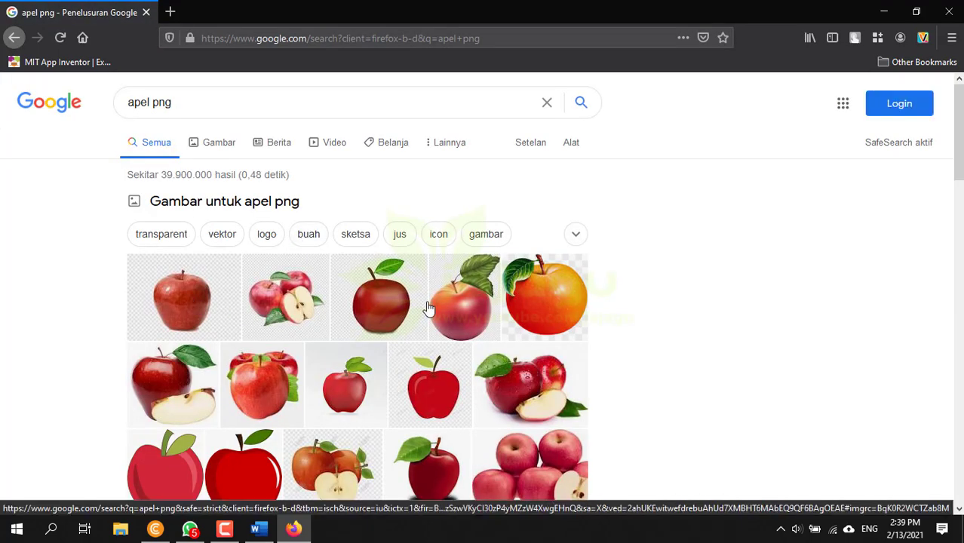
Open the image result of the single red apple with a leaf and save it to the Desktop as "apel".
left_click(372, 303)
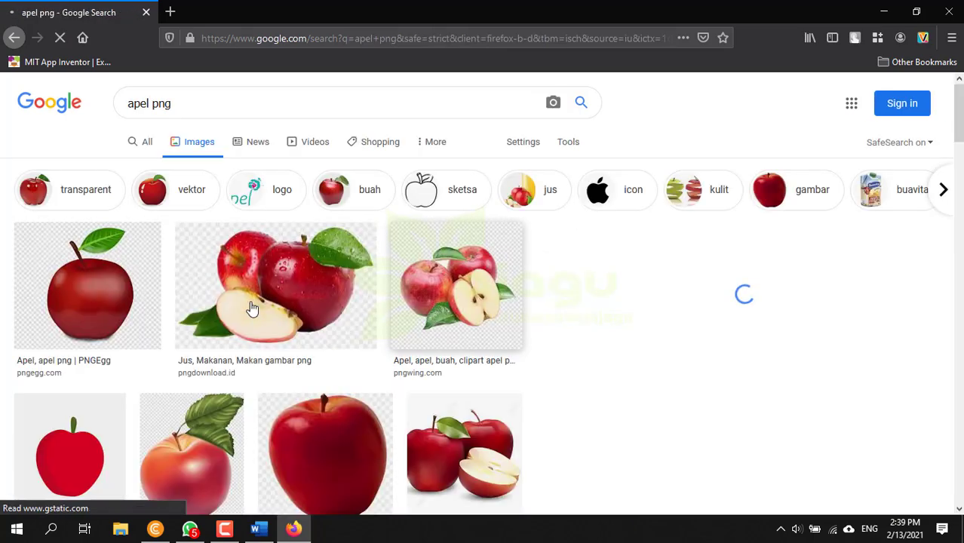
right_click(79, 287)
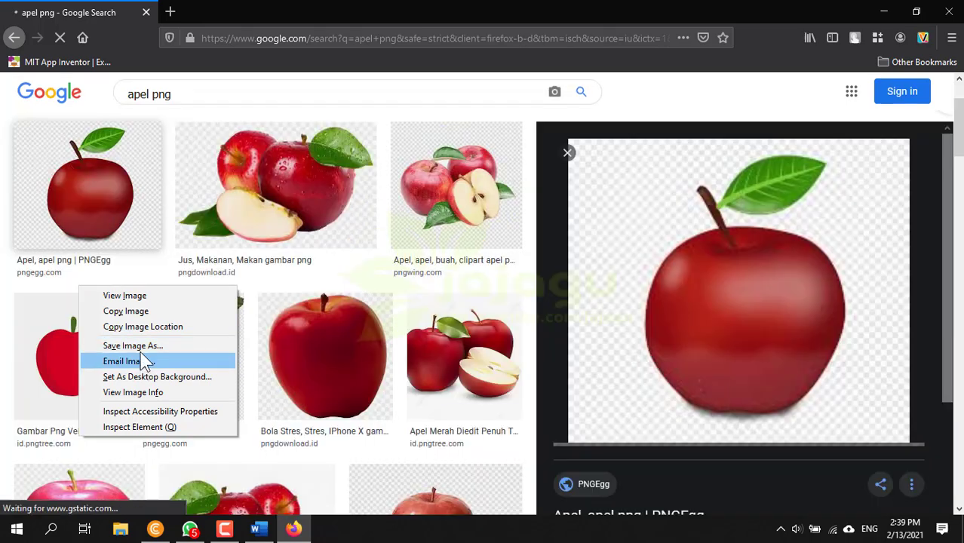
left_click(140, 347)
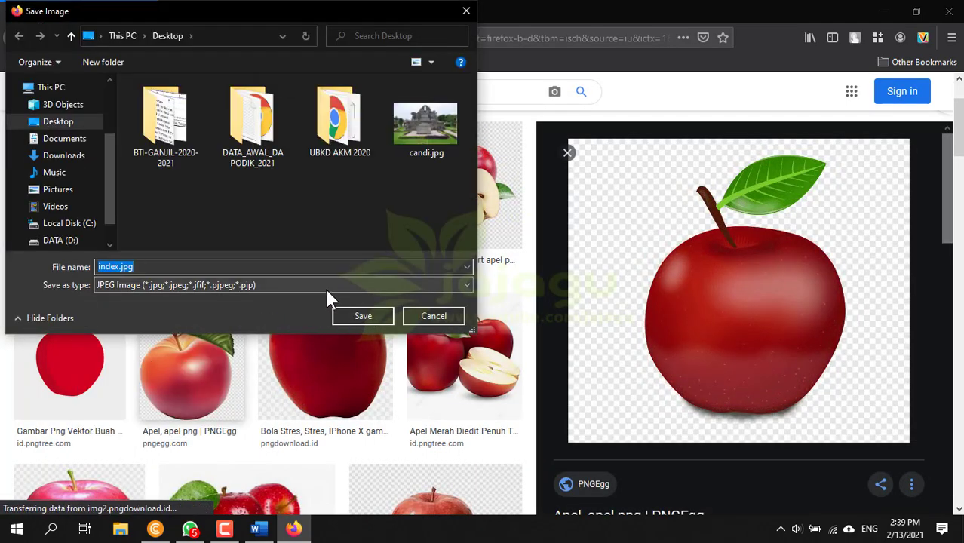
type("apel")
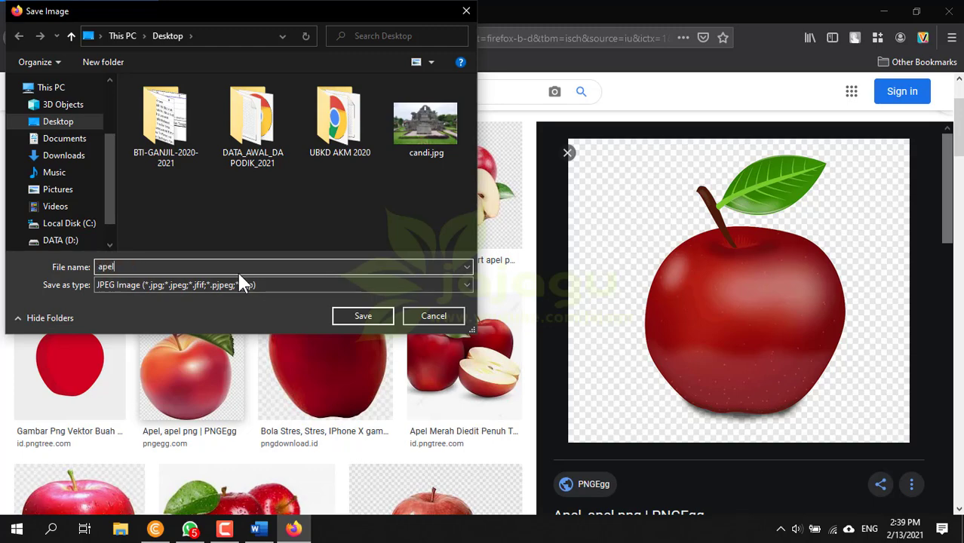
key("Return")
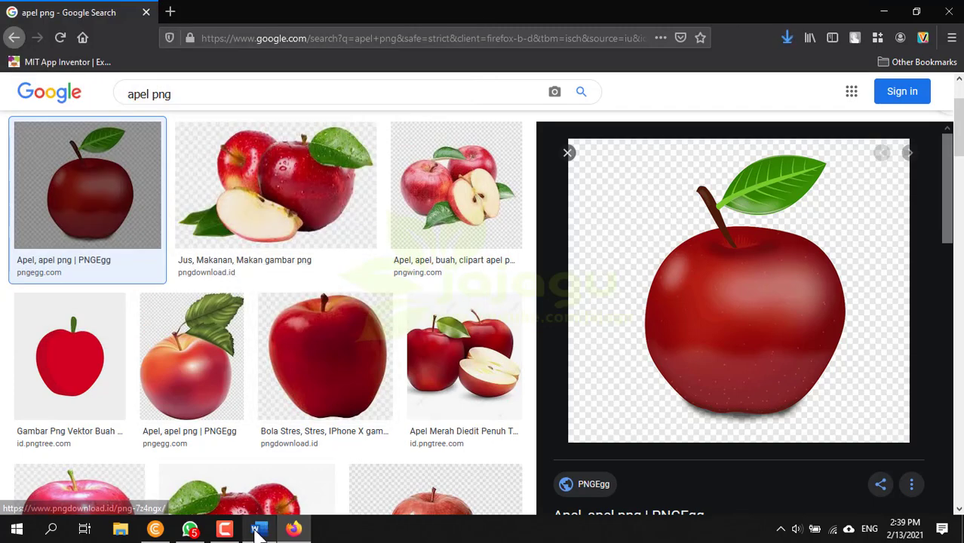
Switch to Word, insert apel.jpg from the Desktop as option B of question 3, shrink it to about 2.8 cm wide, and start option C.
left_click(256, 529)
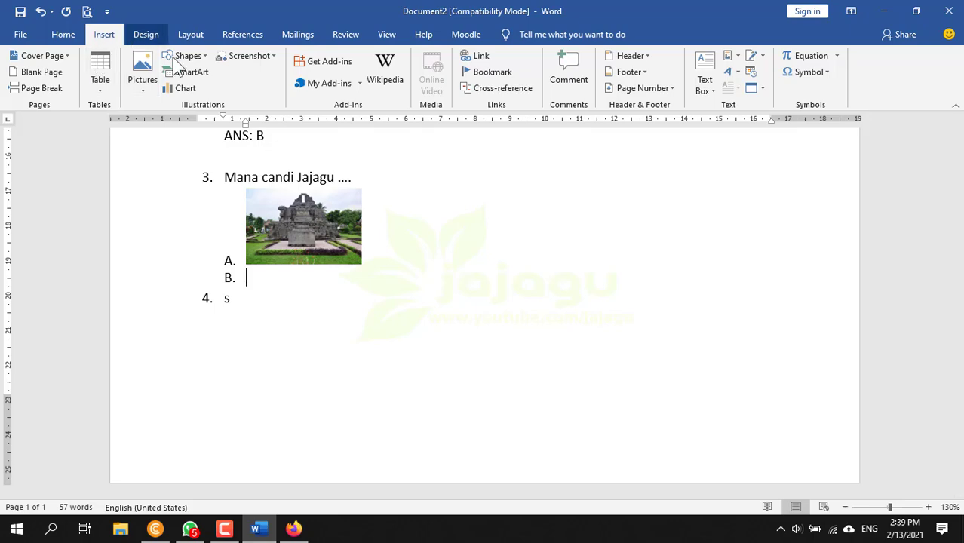
left_click(147, 89)
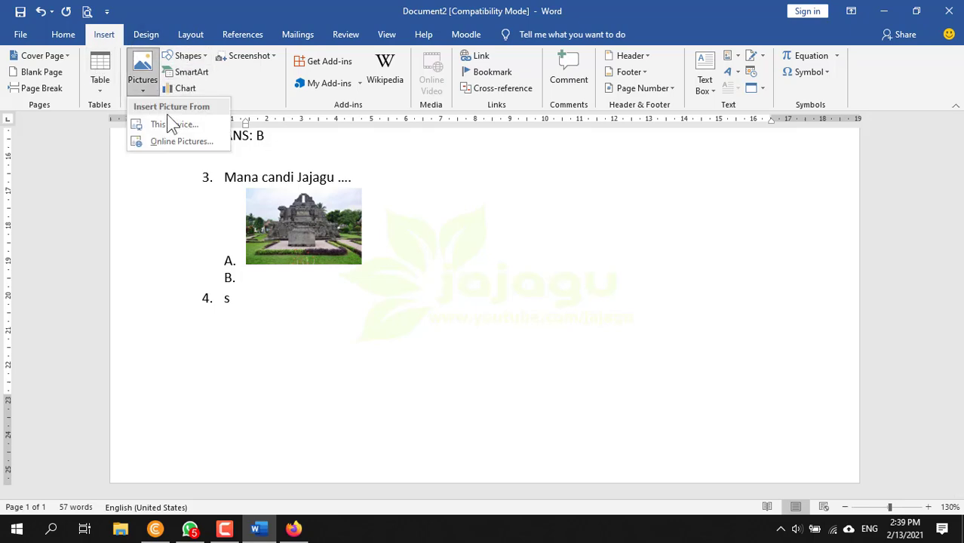
left_click(168, 122)
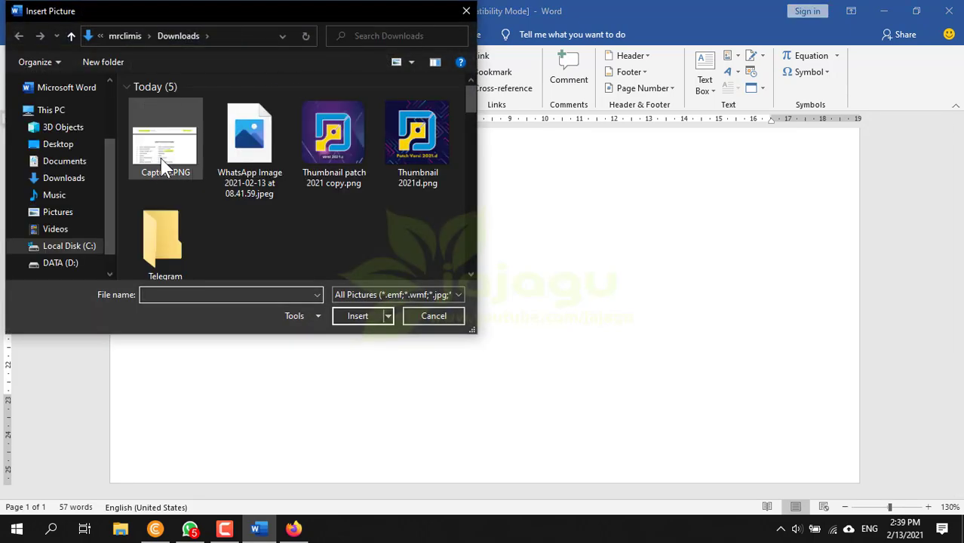
left_click(67, 147)
double_click(418, 172)
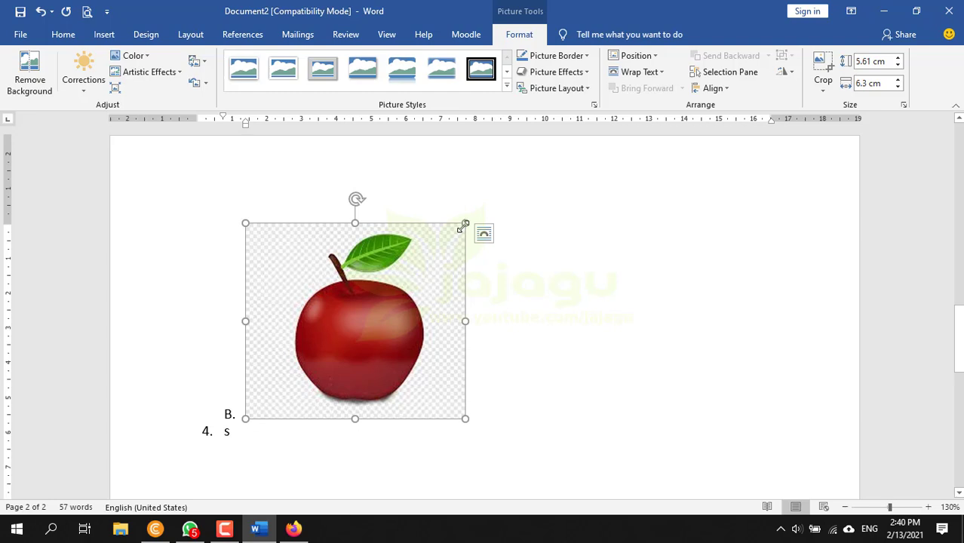
left_click_drag(465, 224, 291, 329)
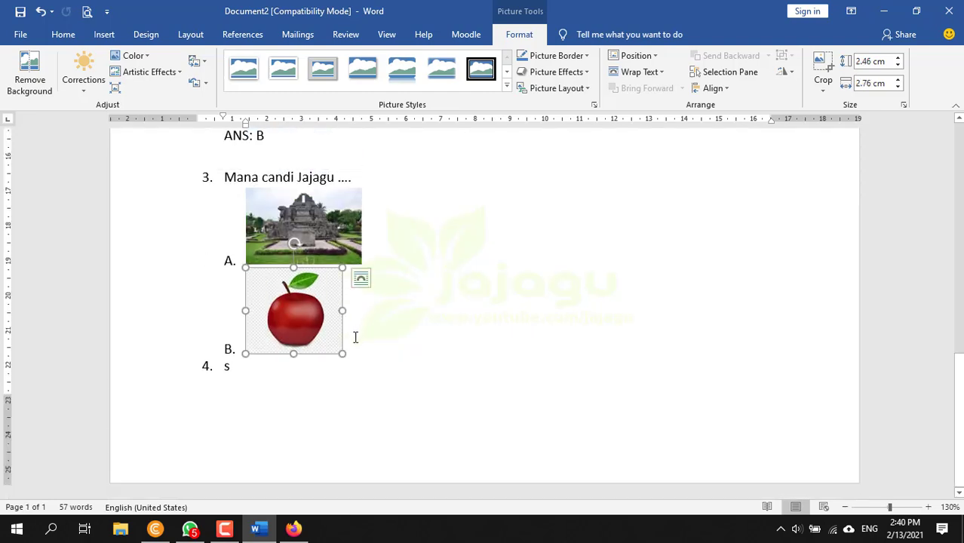
left_click(356, 337)
key("Return")
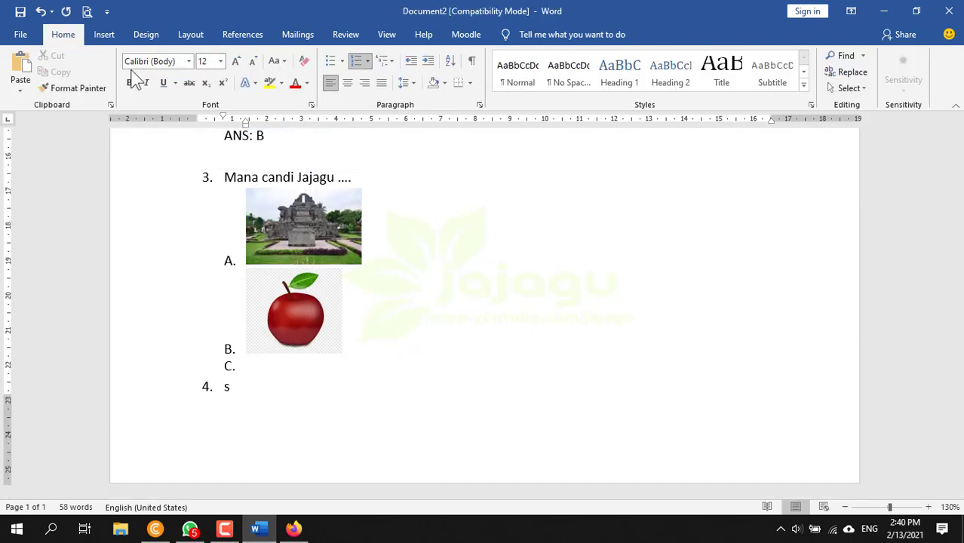
Insert Thumbnail 2021d.png from Downloads as option C, shrink it proportionally to about 1.9 cm wide, and start option D.
left_click(105, 35)
left_click(142, 83)
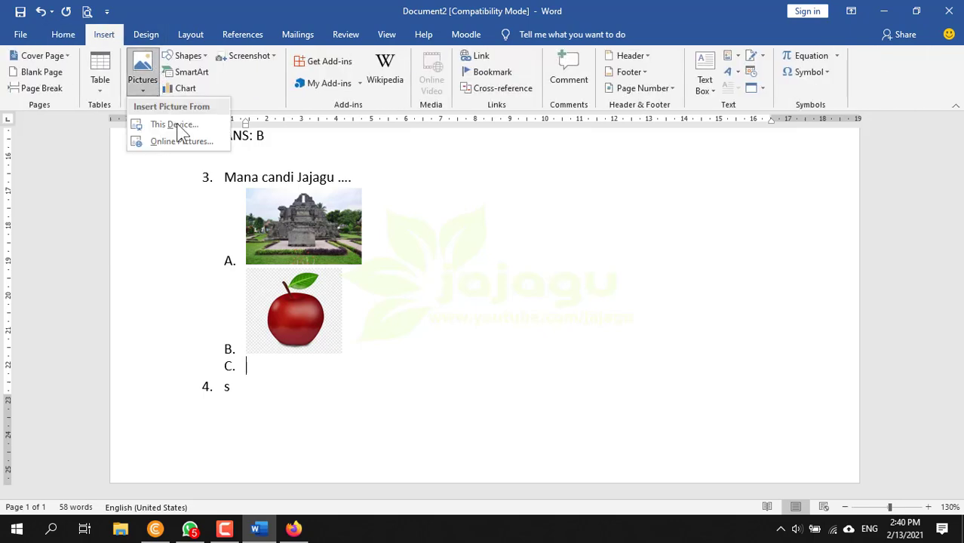
left_click(179, 129)
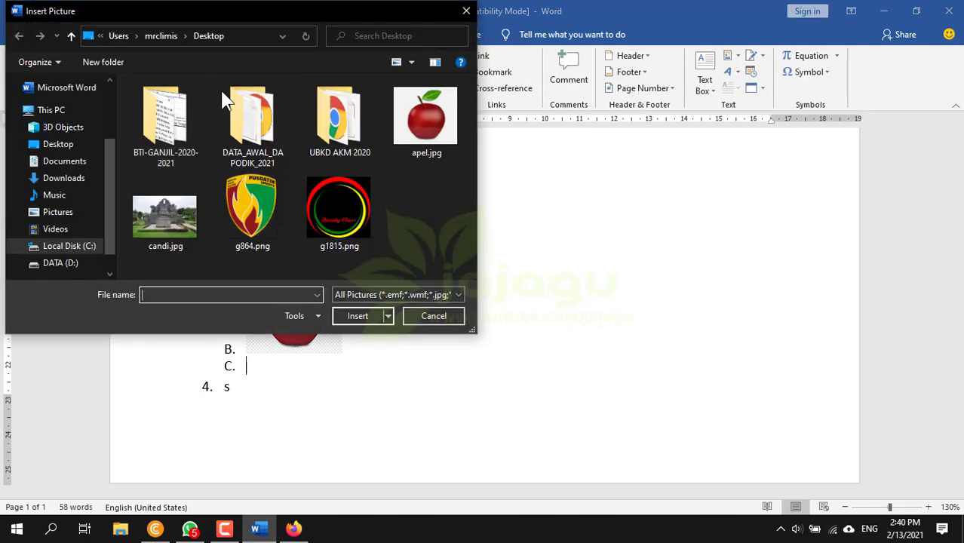
left_click(73, 179)
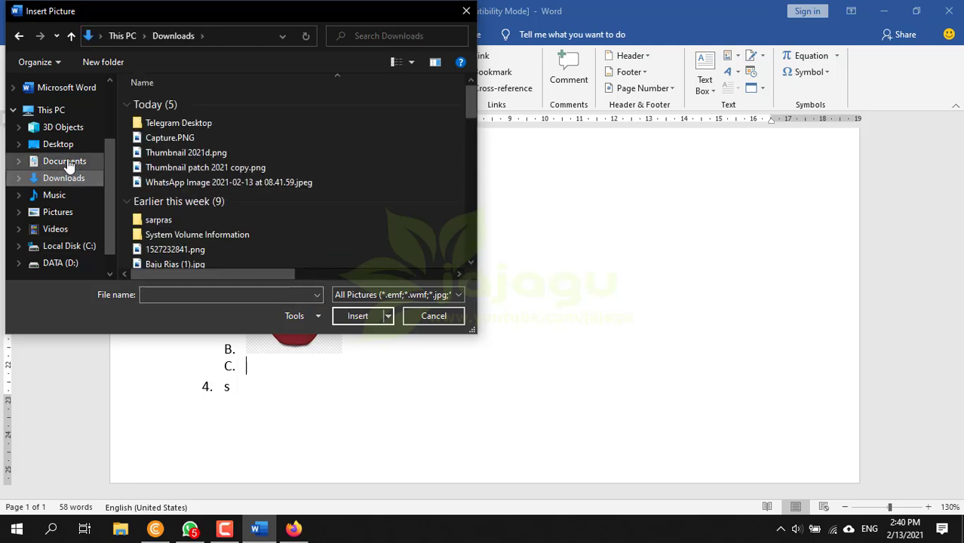
double_click(190, 153)
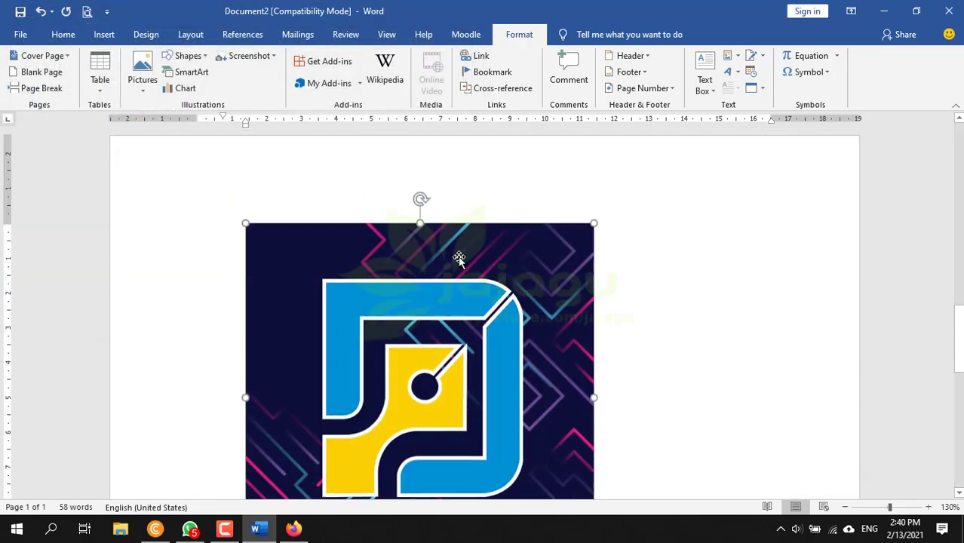
left_click_drag(596, 224, 311, 316)
left_click(330, 292)
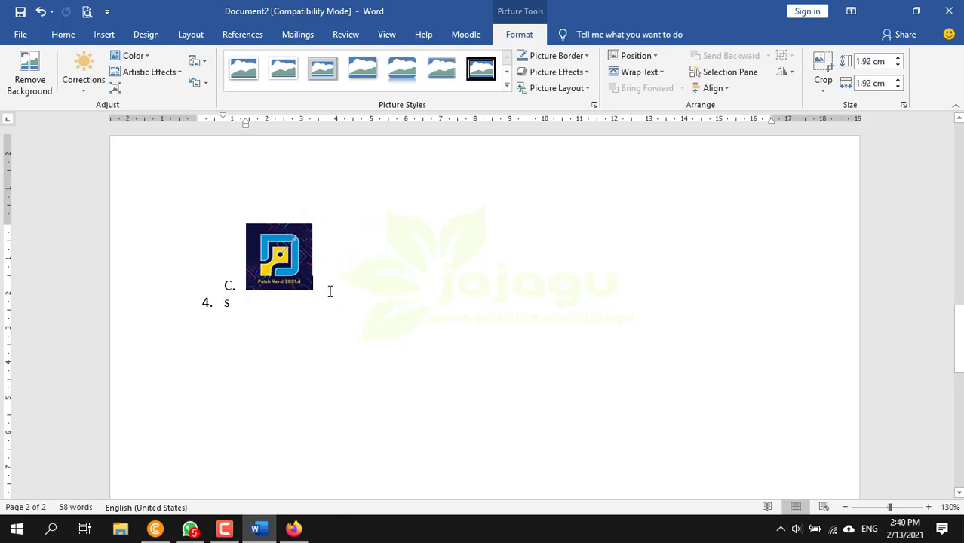
key("Return")
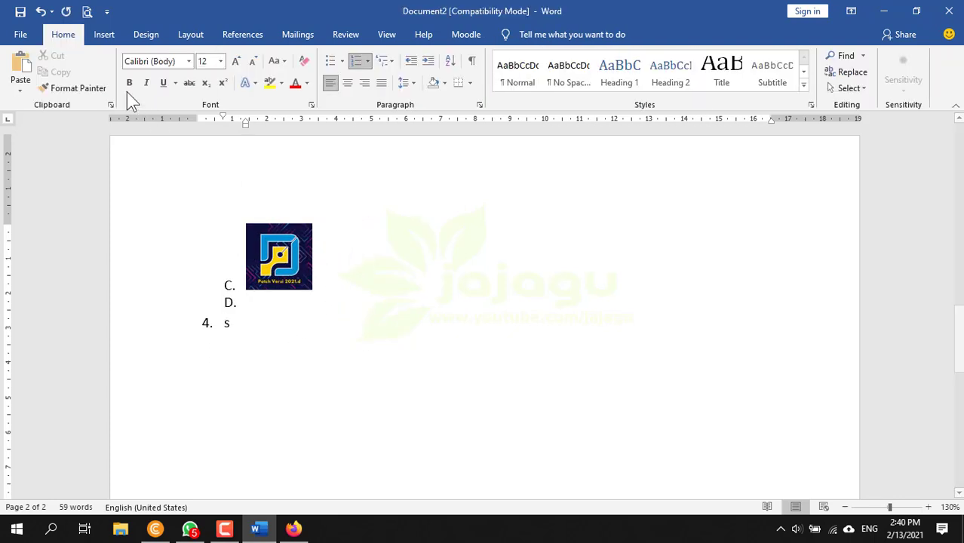
Insert Thumbnail 2021d.png again as option D, shrink it to roughly the size of option C's picture, and start option E.
left_click(107, 36)
left_click(142, 82)
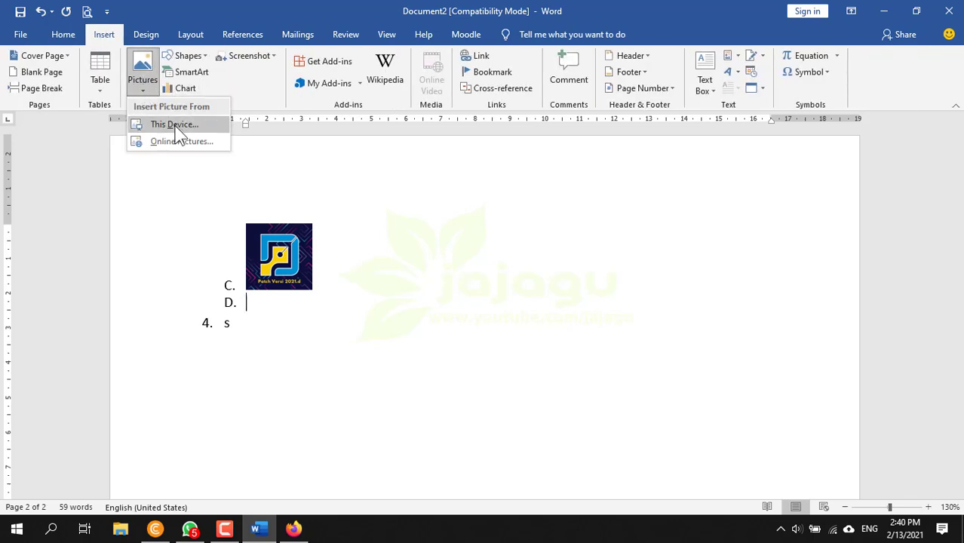
left_click(158, 123)
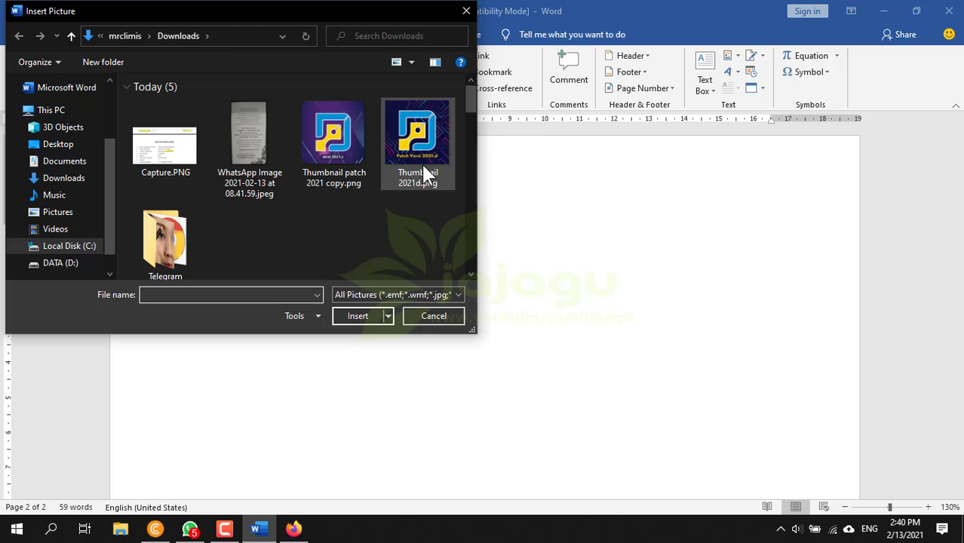
double_click(421, 163)
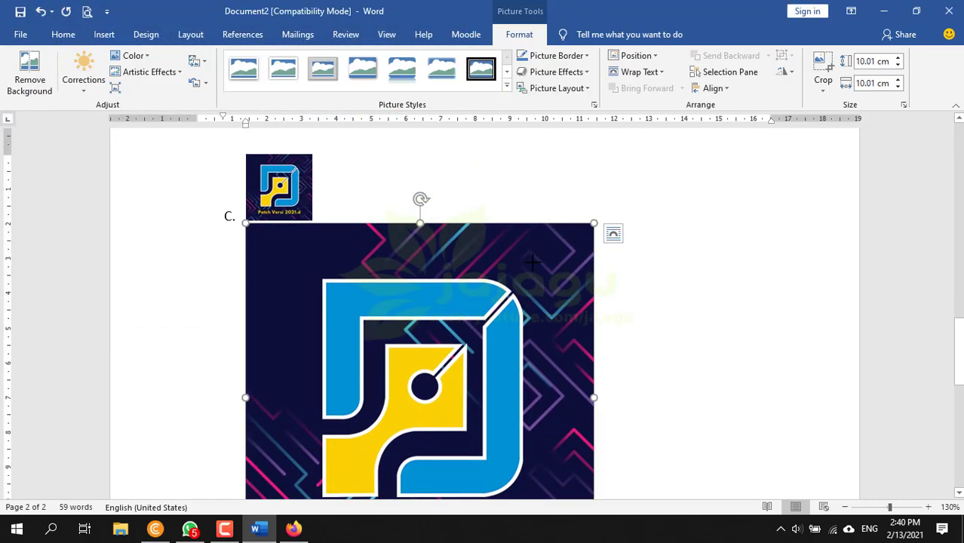
left_click_drag(593, 223, 246, 341)
left_click(323, 285)
key("Return")
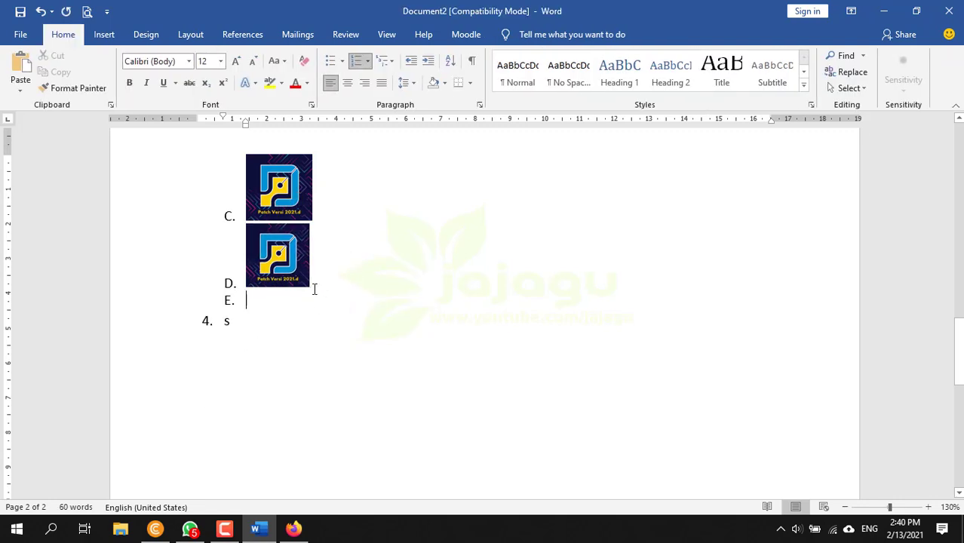
Insert apel.jpg from the Desktop as option E of question 3 and shrink it proportionally to about 1.9 cm wide.
left_click(111, 35)
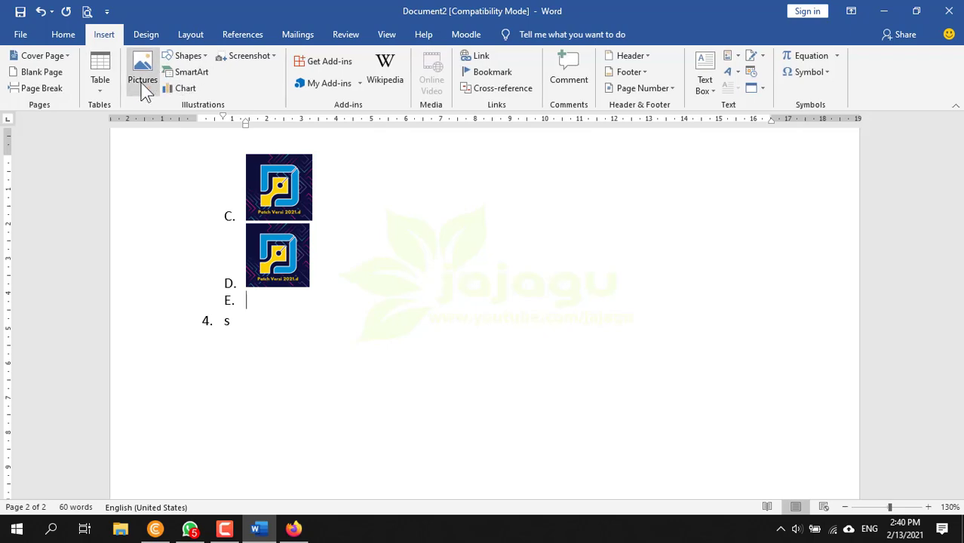
left_click(146, 89)
left_click(184, 124)
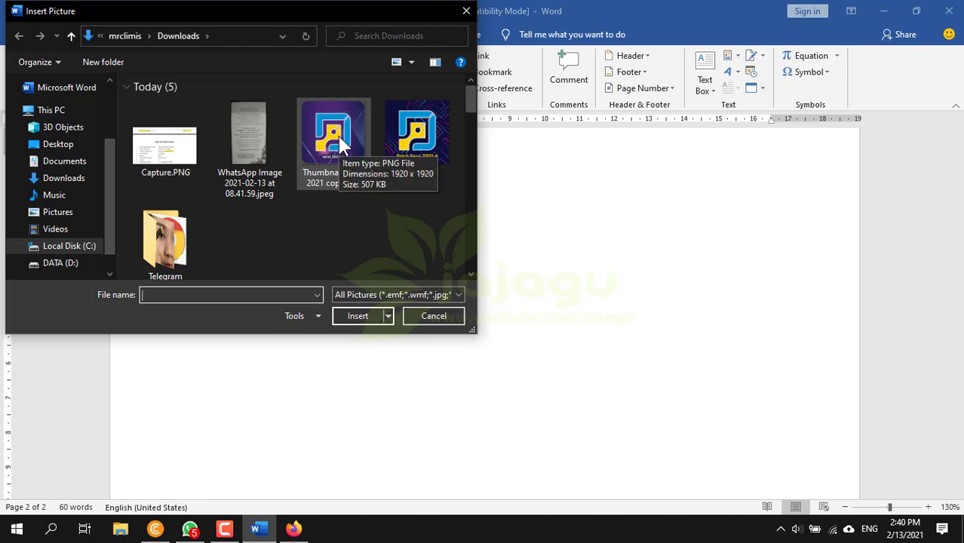
left_click(62, 144)
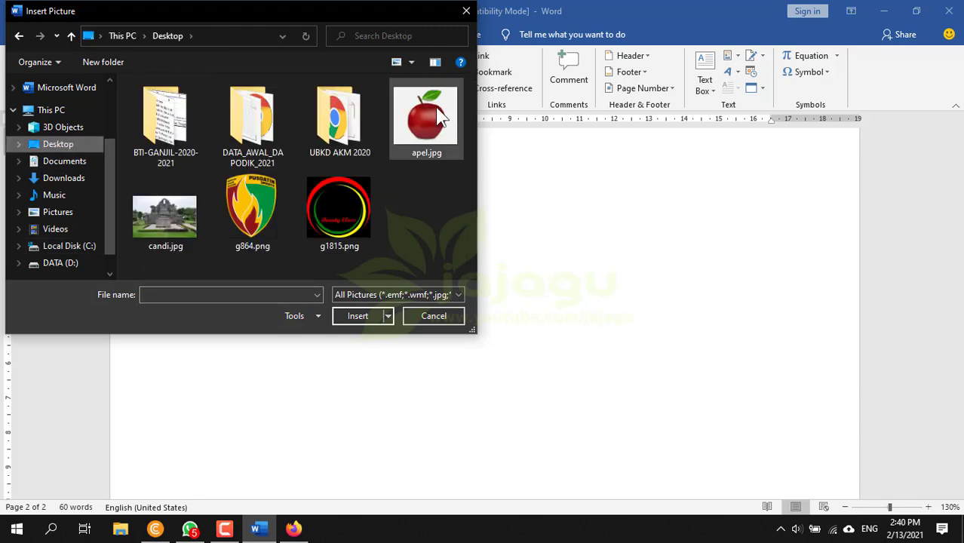
double_click(442, 116)
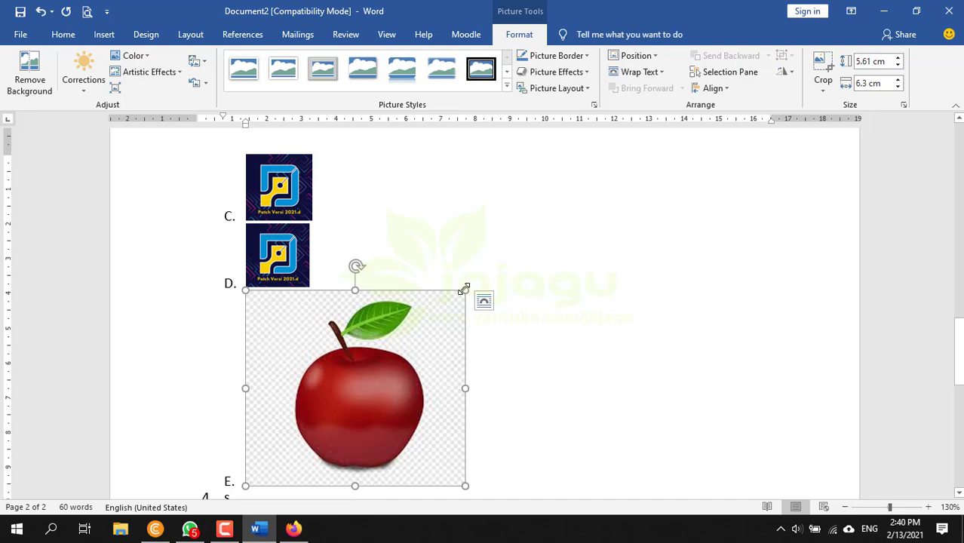
left_click_drag(464, 290, 197, 403)
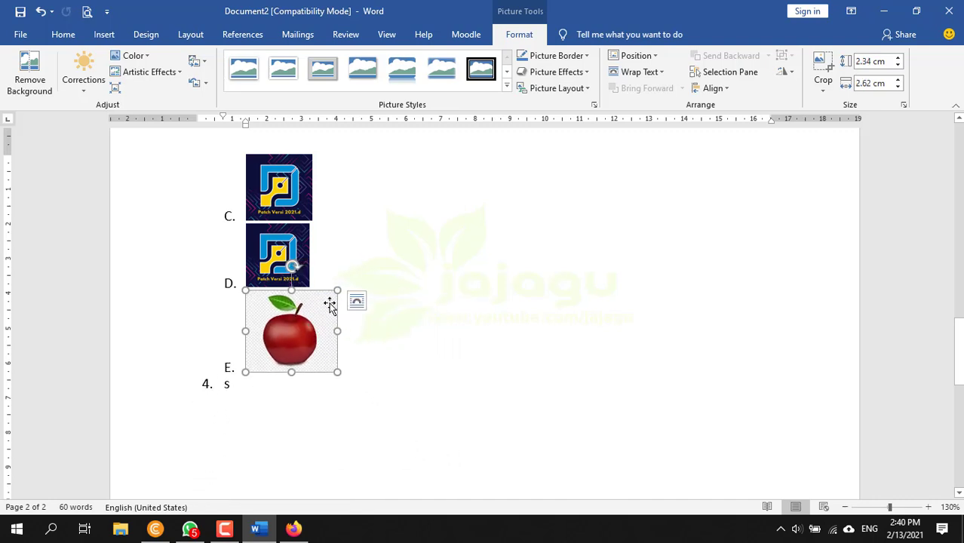
left_click_drag(337, 291, 308, 311)
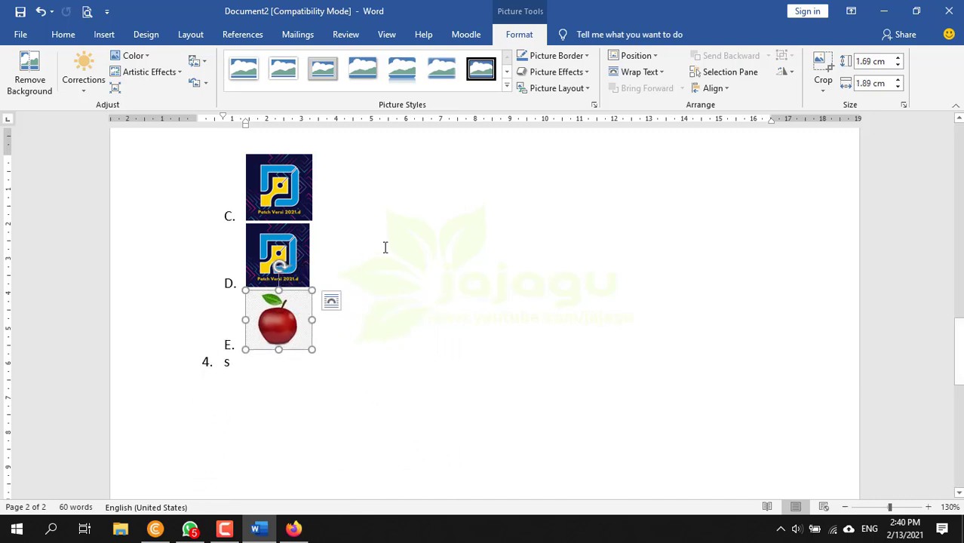
scroll(385, 247, "up", 15)
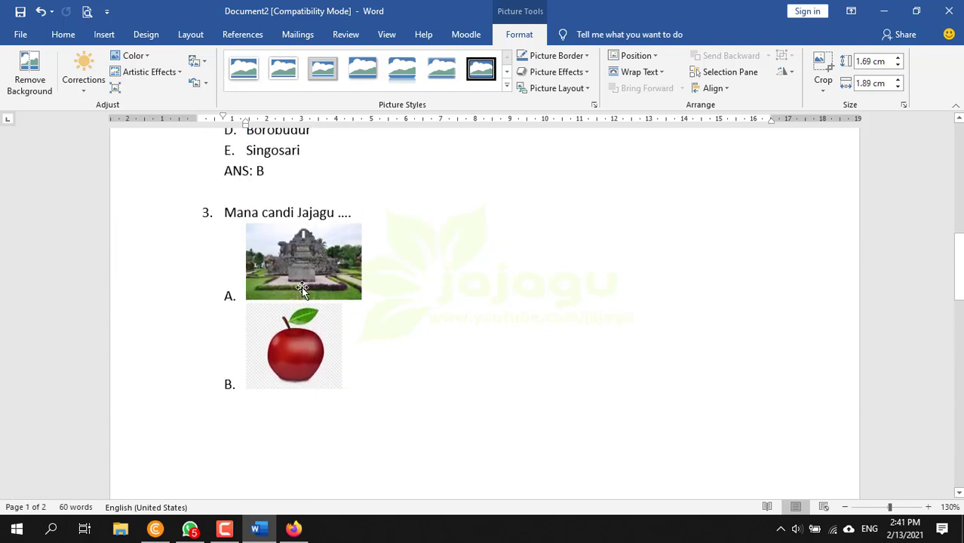
scroll(301, 285, "down", 12)
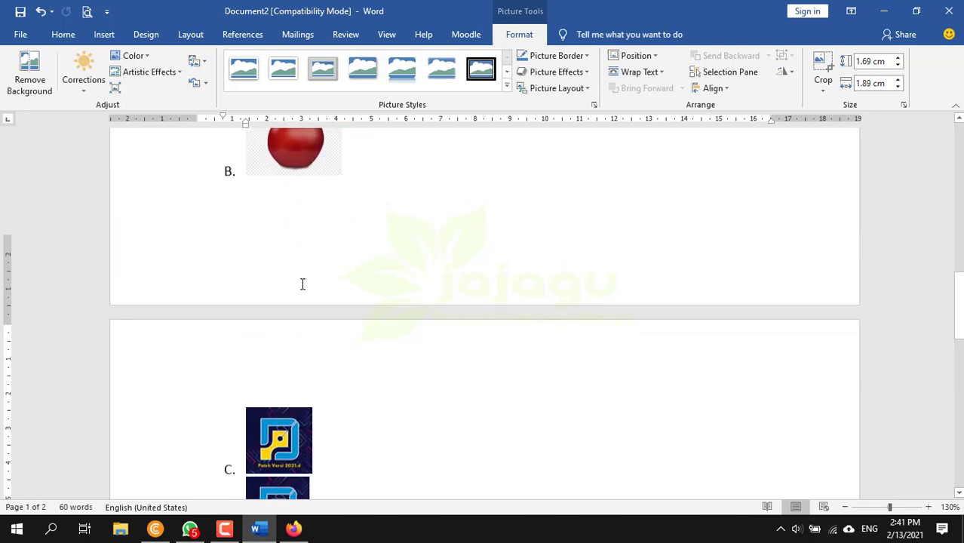
Add the unnumbered answer line "ANS: A" below option E of question 3, followed by a blank line.
left_click(347, 349)
key("Return")
key("BackSpace")
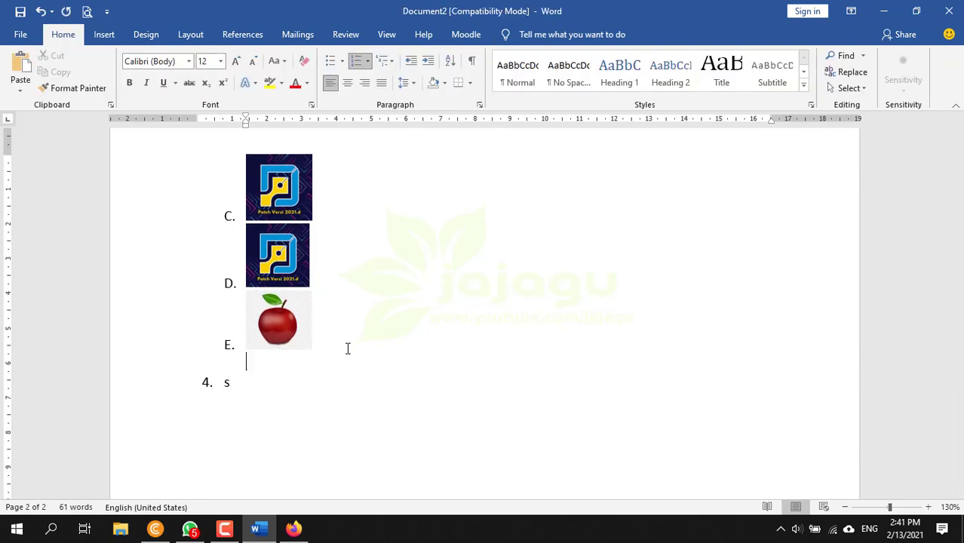
key("BackSpace")
type("ANS")
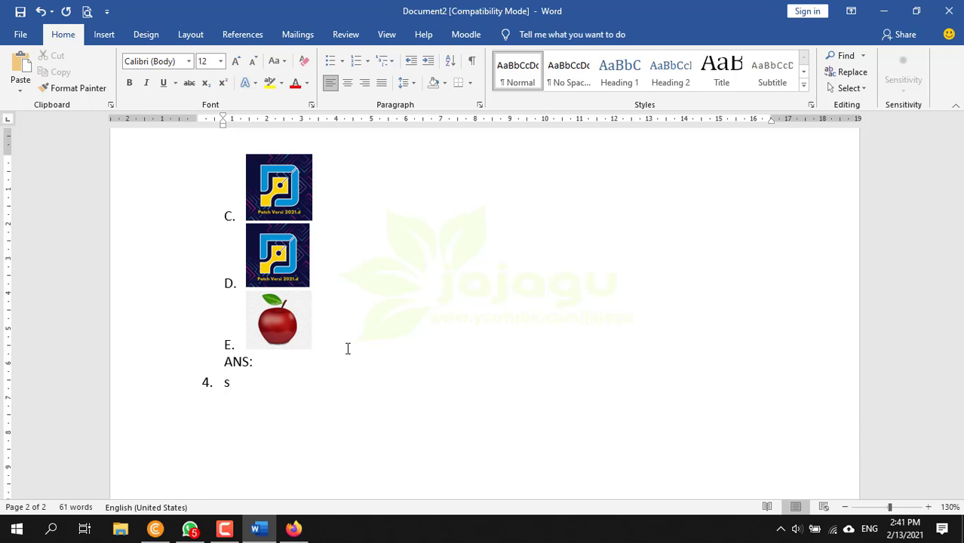
type(": A")
key("Return")
Review the exam document from its title through the picture options and answer line of question 3.
scroll(389, 306, "up", 4)
scroll(392, 307, "up", 10)
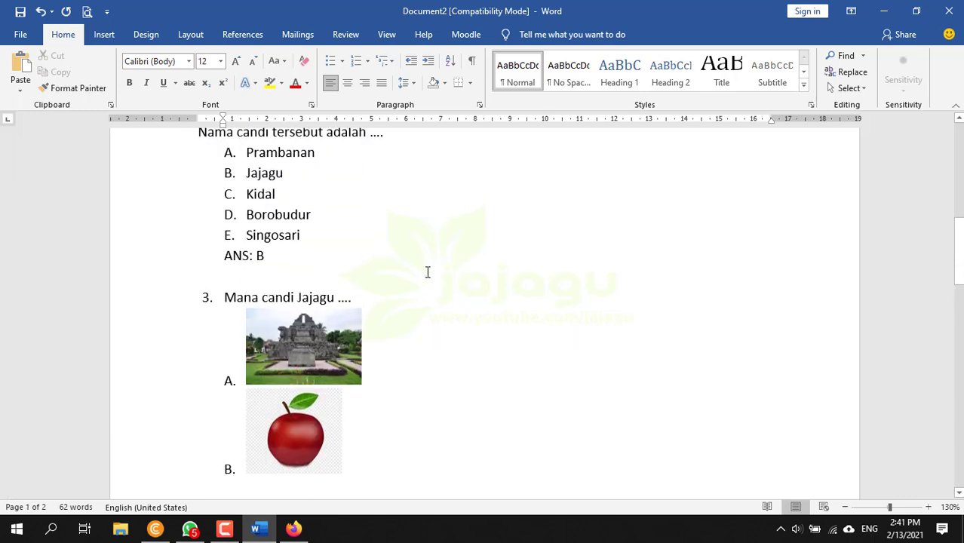
scroll(427, 272, "up", 8)
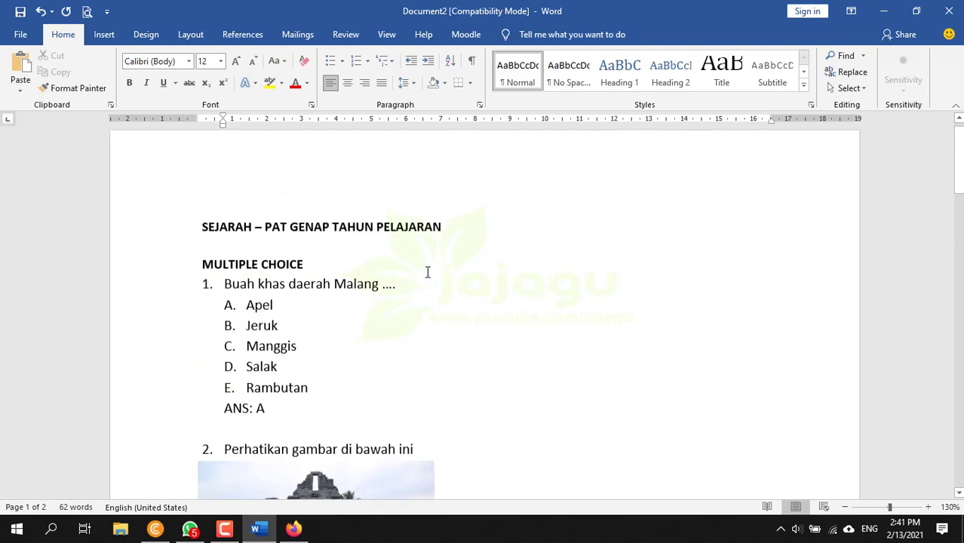
scroll(427, 272, "down", 1)
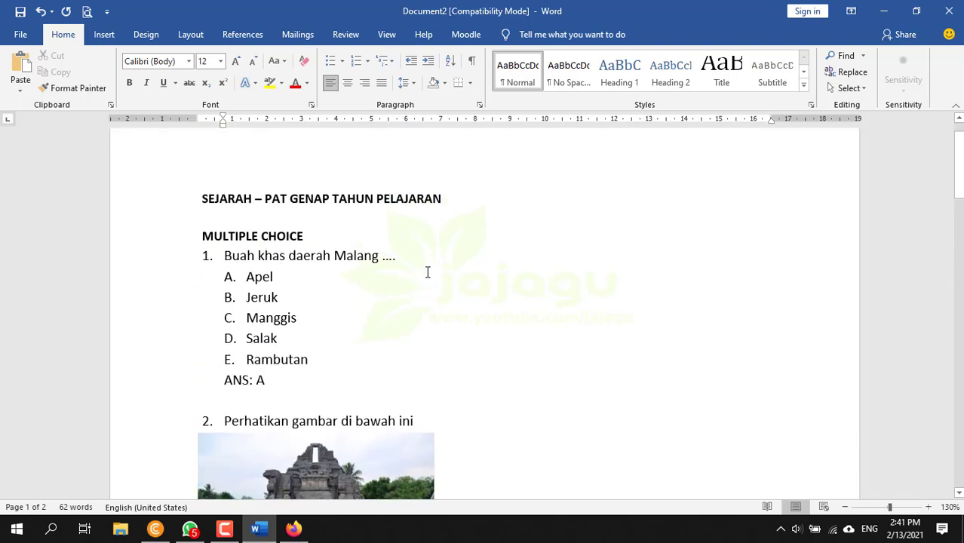
scroll(427, 271, "down", 15)
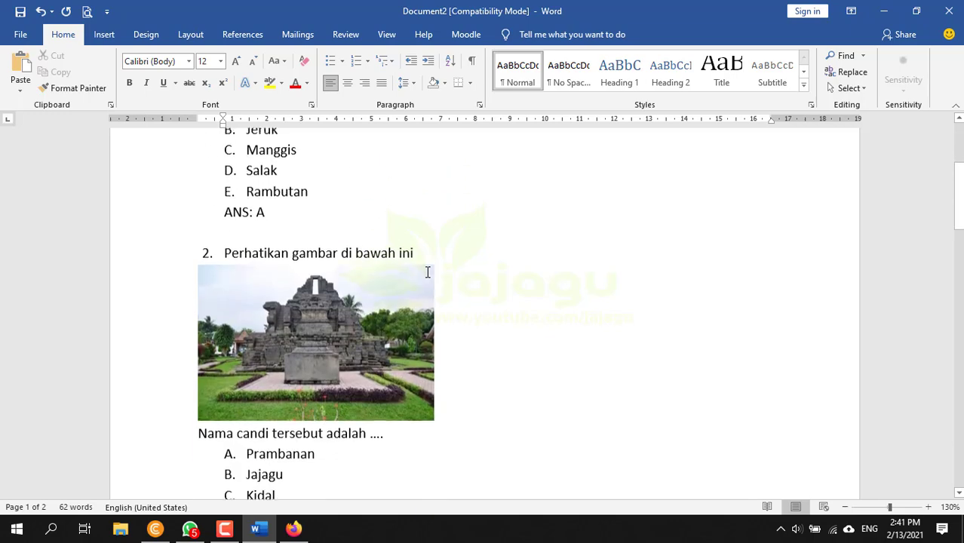
scroll(427, 271, "down", 9)
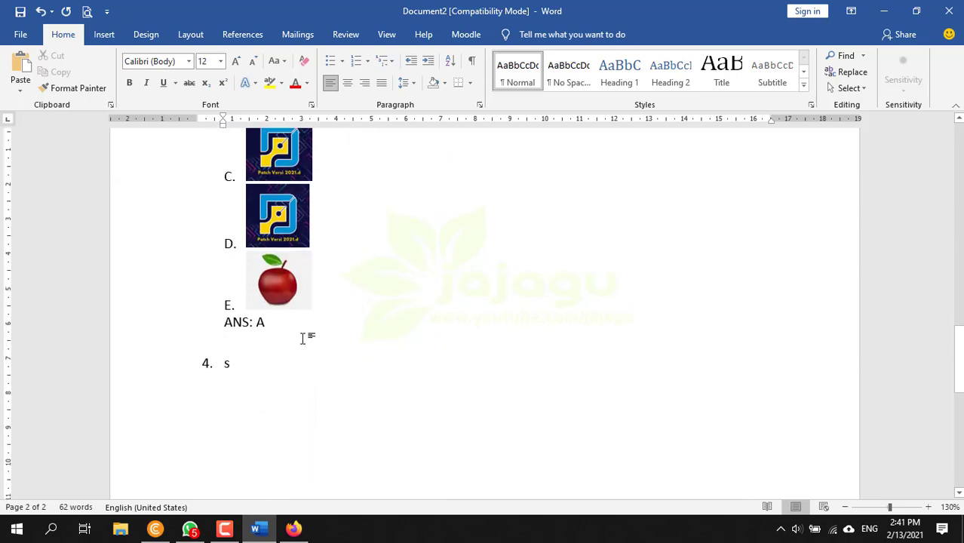
Enter "Perhatikan bacaan di bawah ini" as question 4, add a placeholder "d" as question 5, and open an unnumbered line between them.
left_click(235, 365)
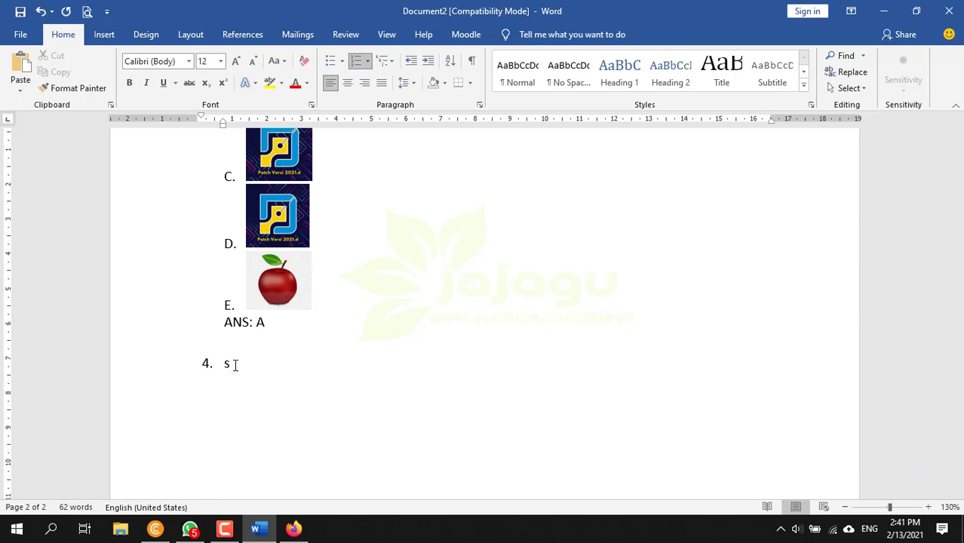
type("Perhatikan bac")
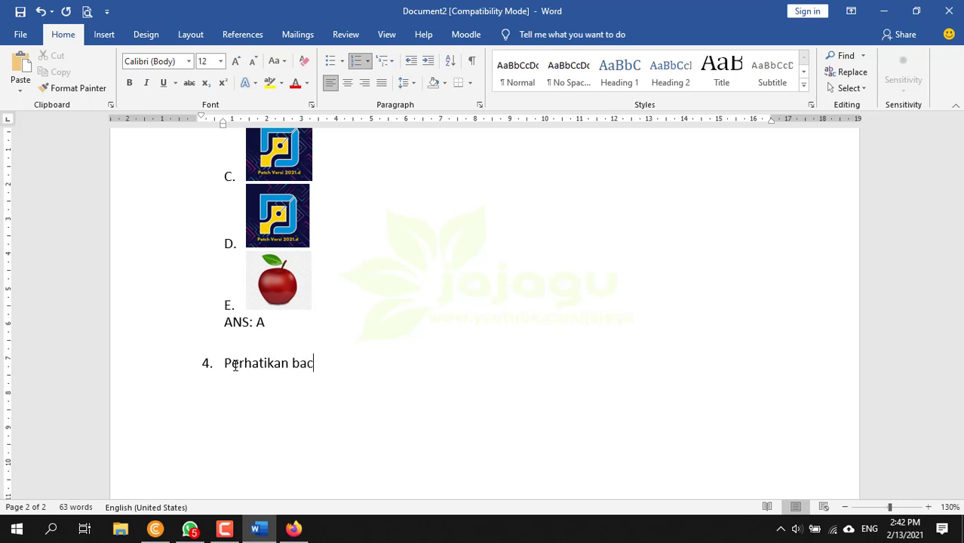
type("aan di bawah in")
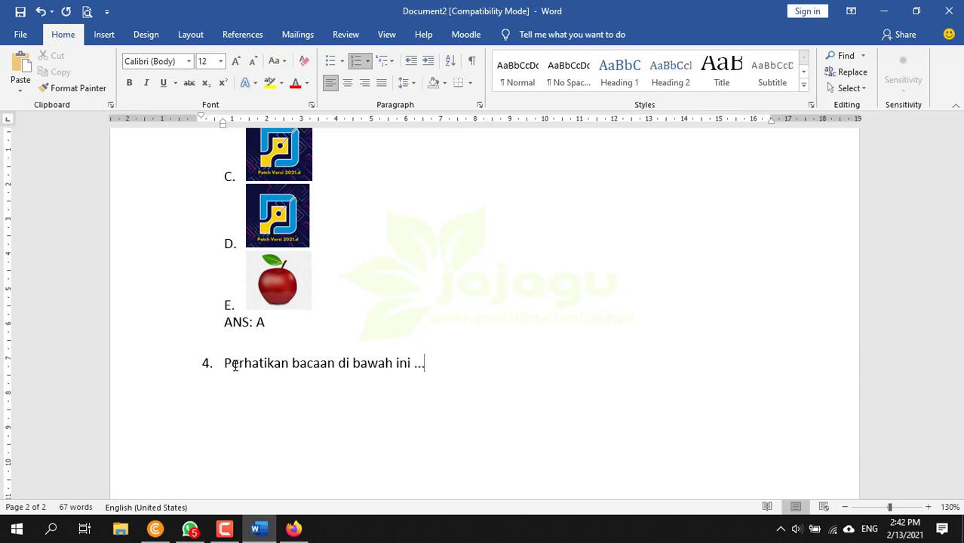
type("i")
key("Return")
type("d")
left_click(420, 360)
key("Return")
key("BackSpace")
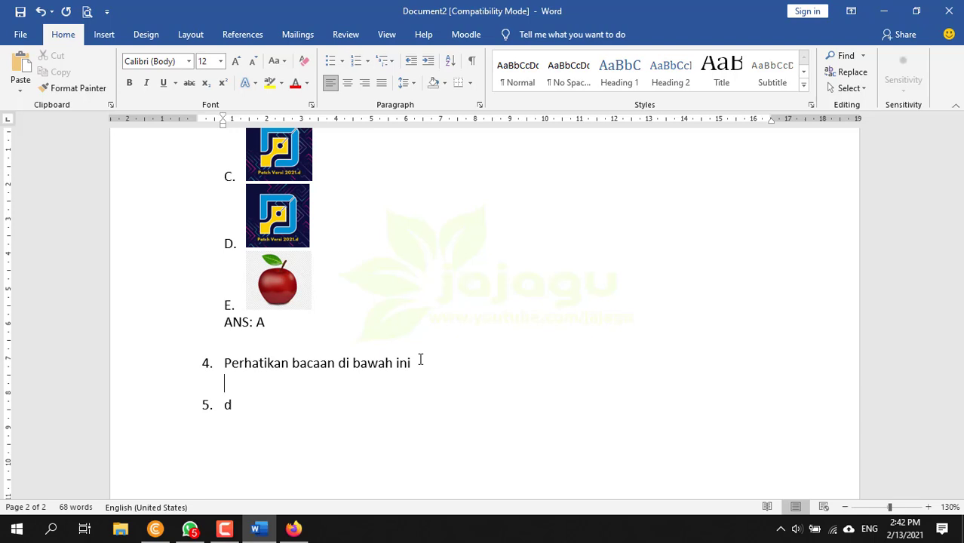
Add the passage line "Di sini ada bacaaan" under question 4, followed by a blank line.
type("Di sini ada ")
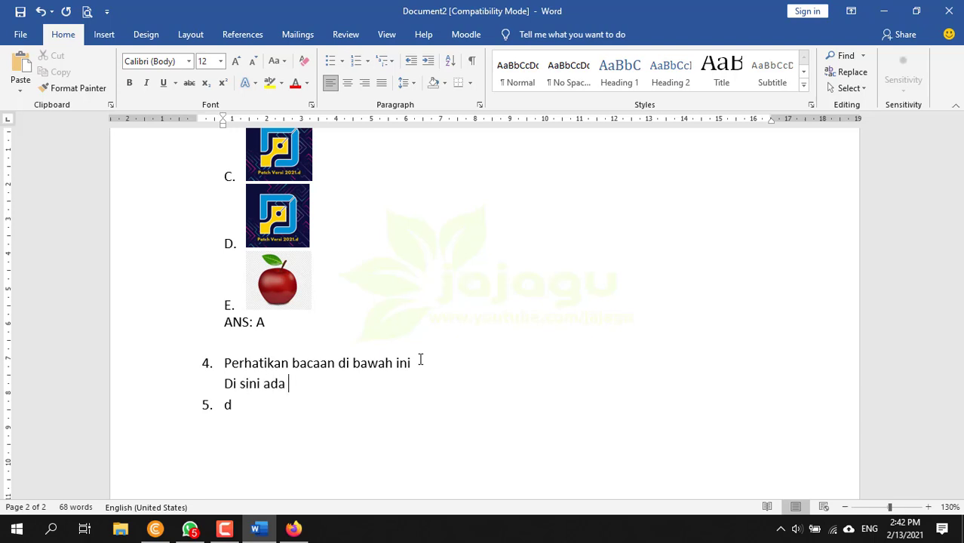
type("bacaaan")
key("Return")
key("Return")
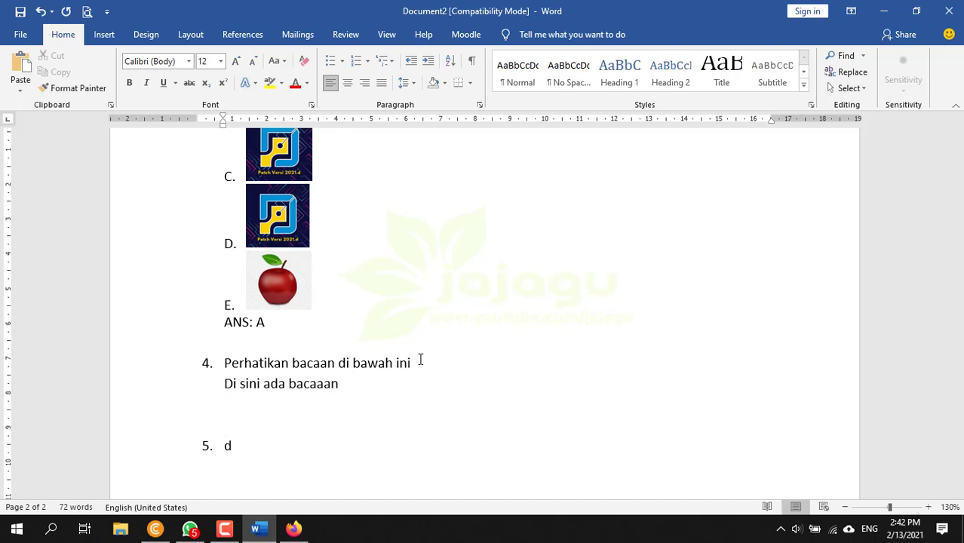
Add the unnumbered question line "Ide pokok dari paragraf pertama adalah ..." below the passage of question 4.
scroll(434, 281, "down", 1)
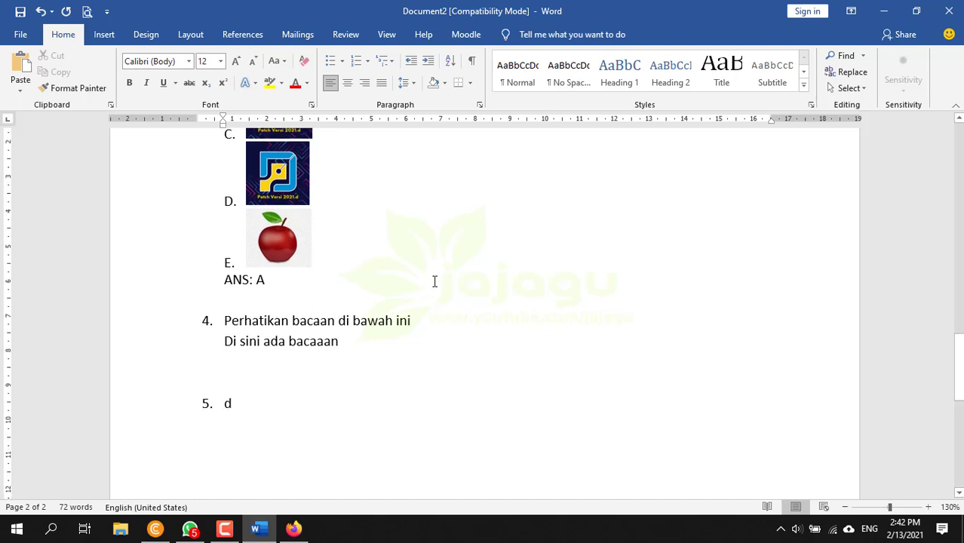
type("E")
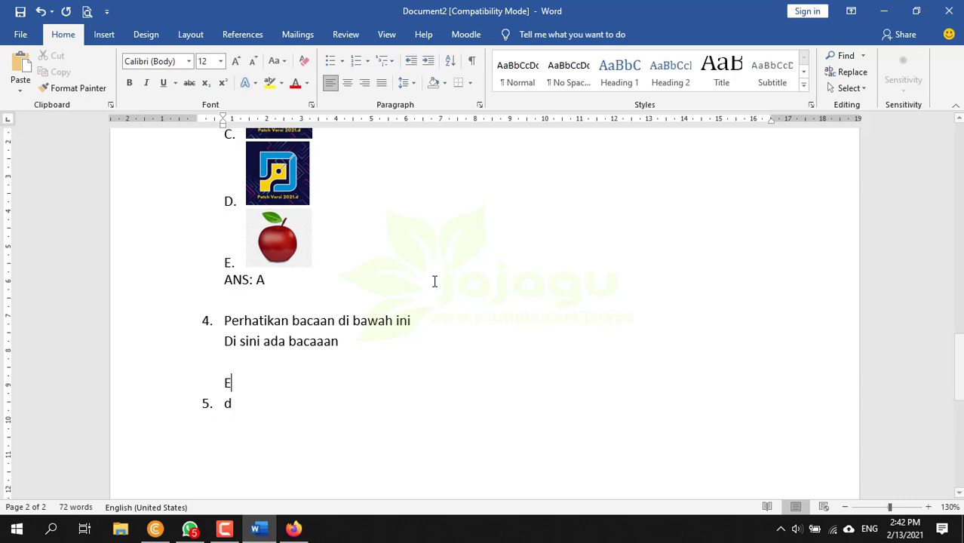
type("de ")
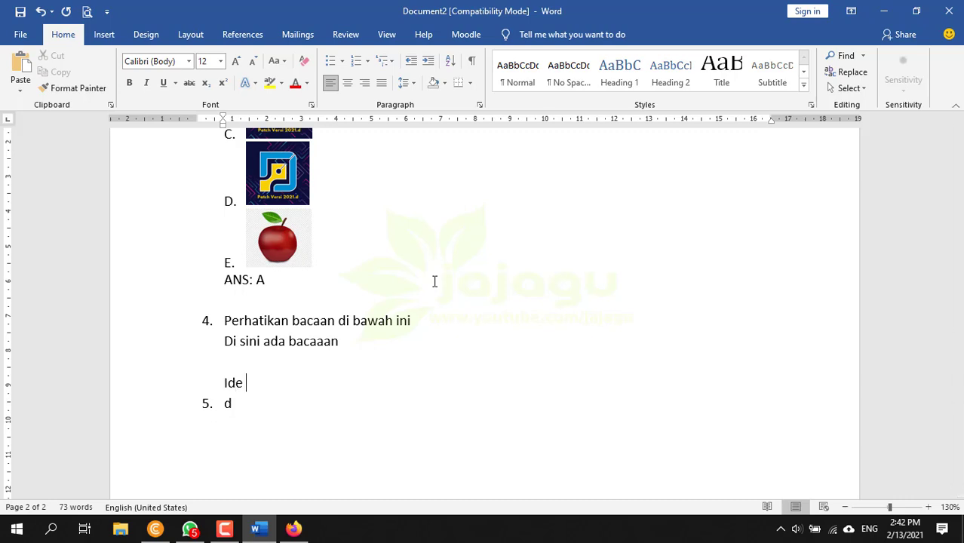
type("pokok dari parg")
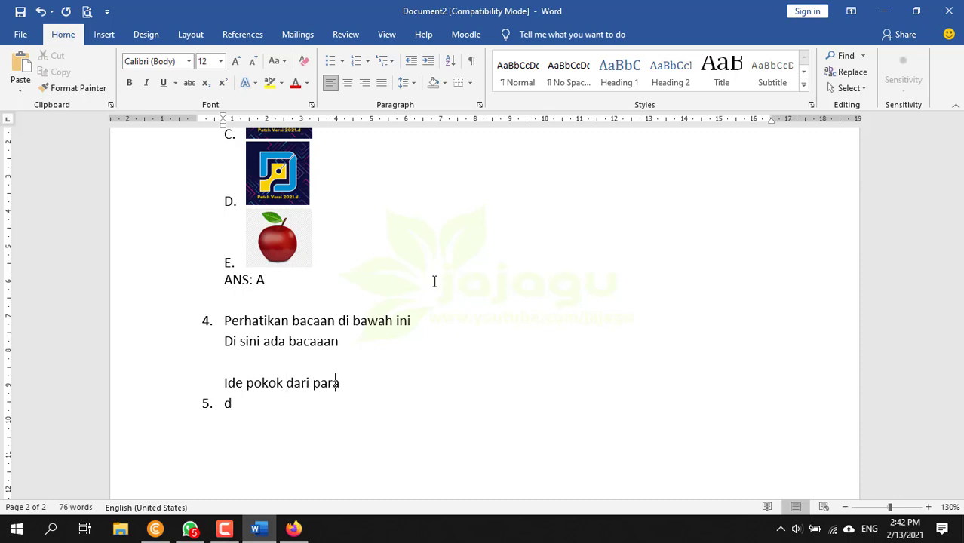
type("gram")
key("BackSpace")
type("f pertama ad")
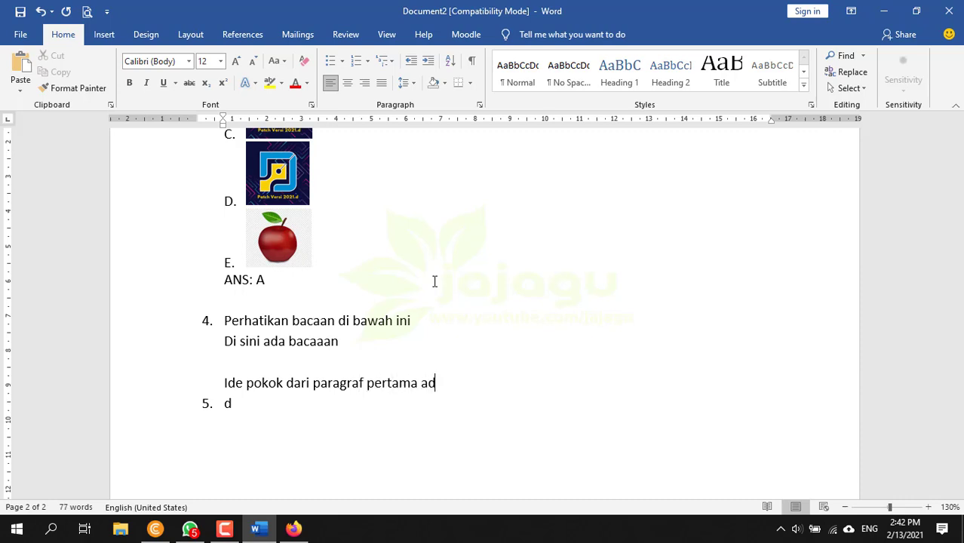
type("alah ...")
key("Return")
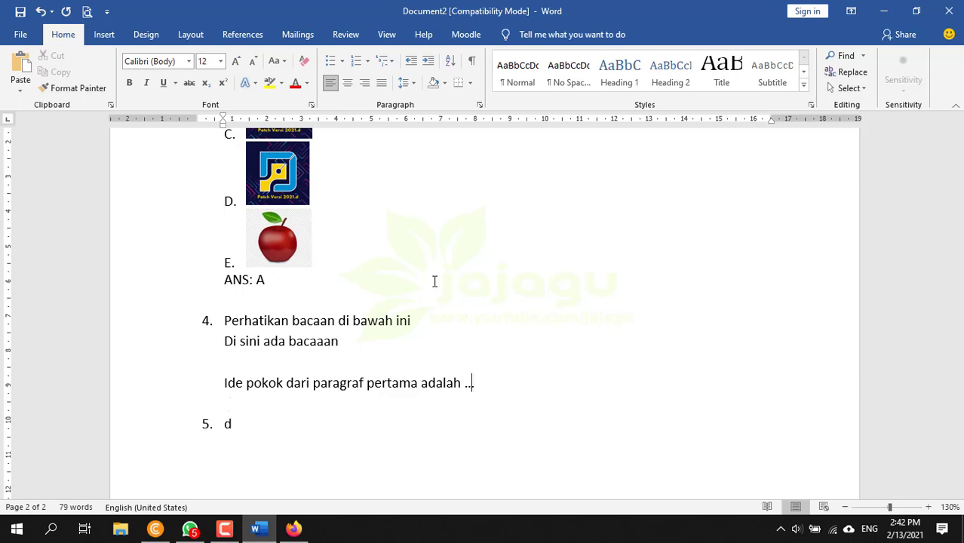
Fill in options A to E of question 4 with the placeholder text "Ddd".
type("A. ddd")
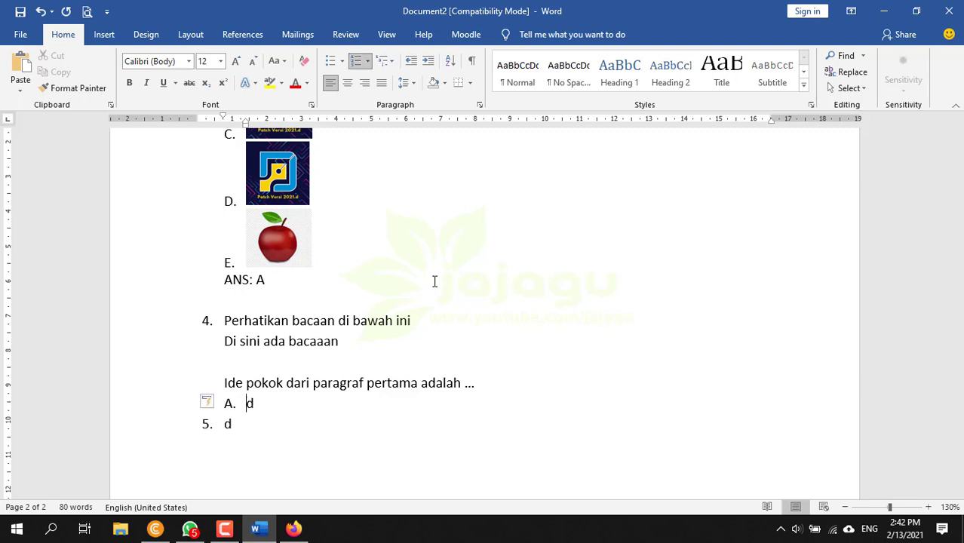
key("Return")
type("ddd")
key("Return")
type("ddd")
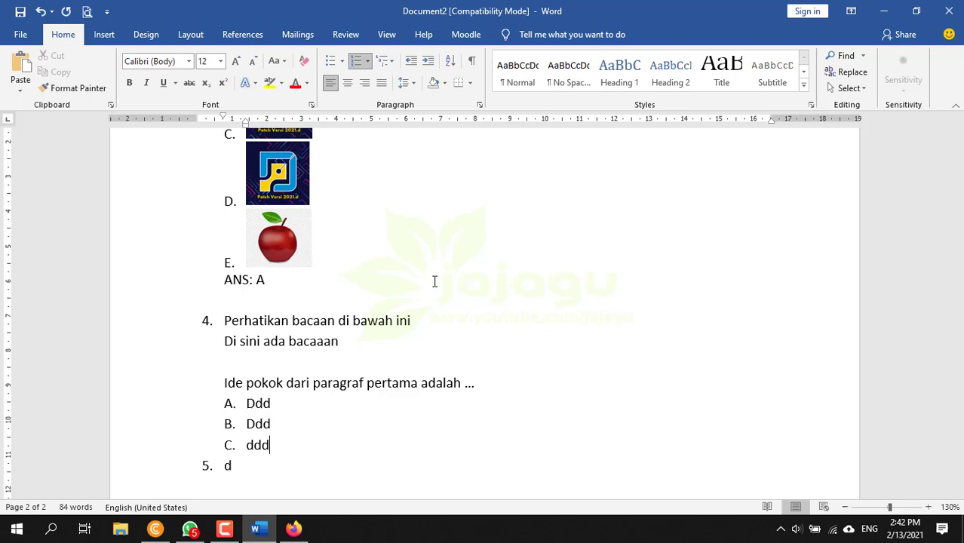
key("Return")
type("ddd")
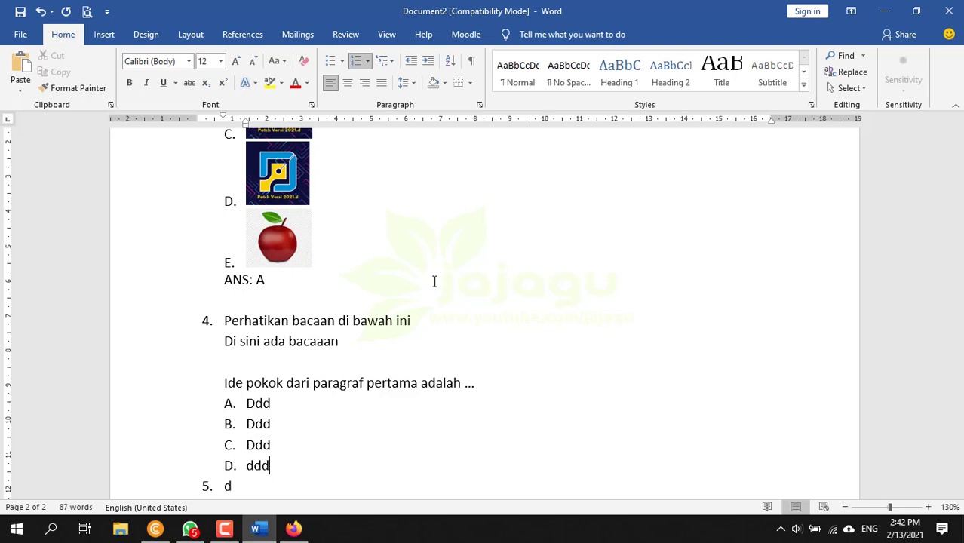
key("Return")
type("ddd")
key("Return")
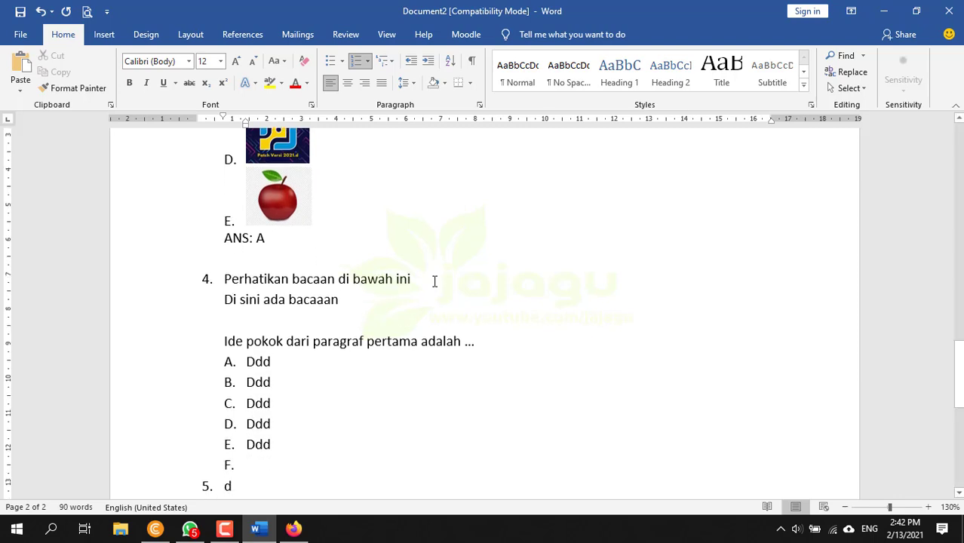
Add the unnumbered answer line "ANS: A" below option E of question 4, followed by a blank line.
key("BackSpace")
key("BackSpace")
type("ANS:")
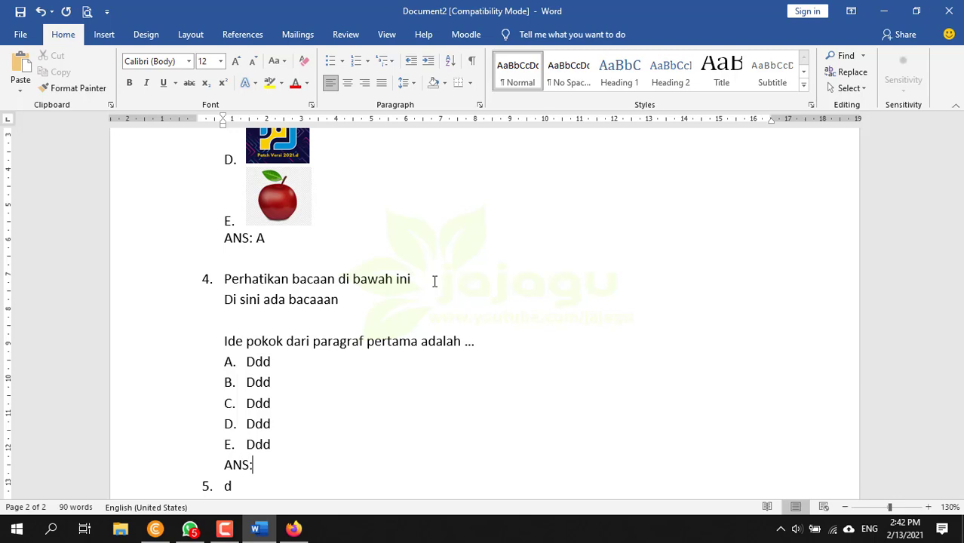
type(" A")
key("BackSpace")
key("BackSpace")
key("ctrl+z")
key("ctrl+z")
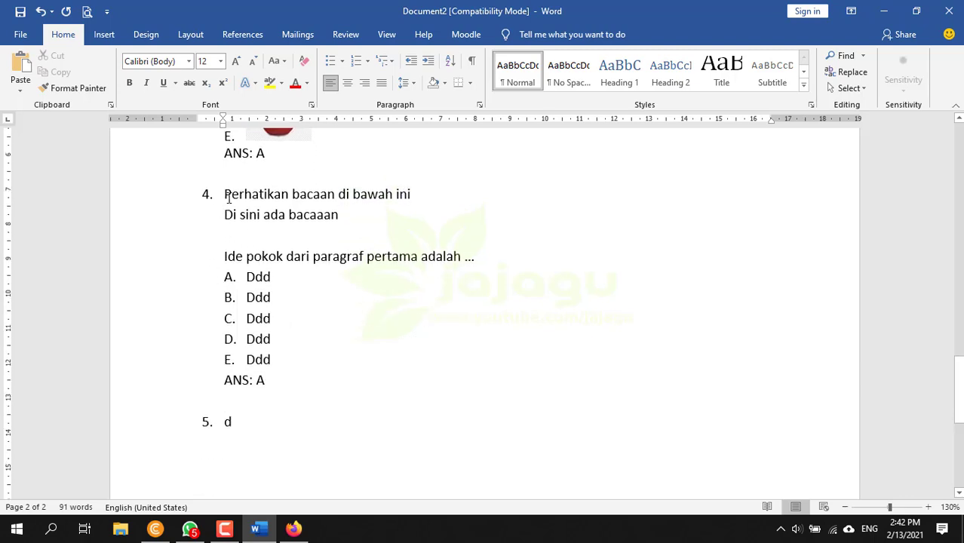
Copy the instruction and passage lines of question 4 into question 5 and put a placeholder "s" as question 6.
left_click_drag(225, 194, 350, 215)
key("ctrl+c")
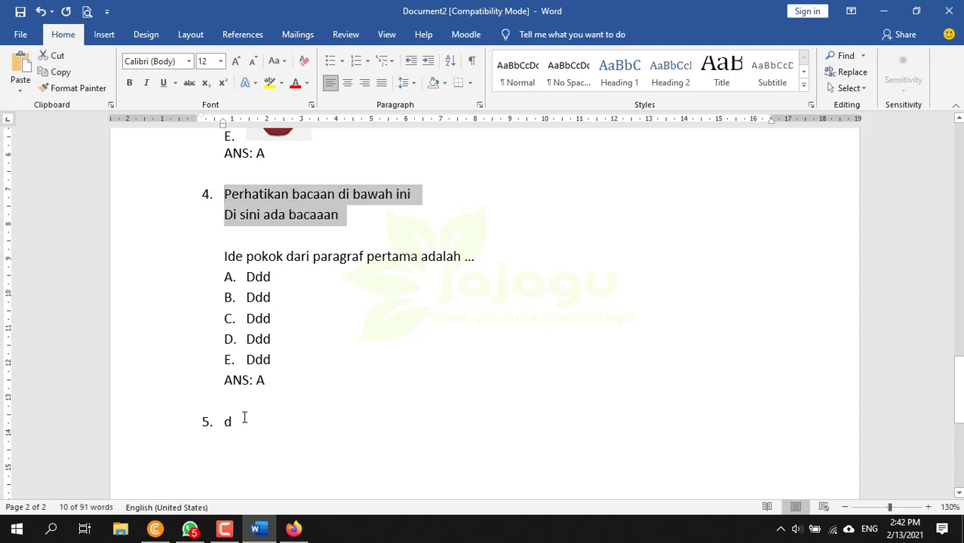
left_click(244, 418)
key("ctrl+v")
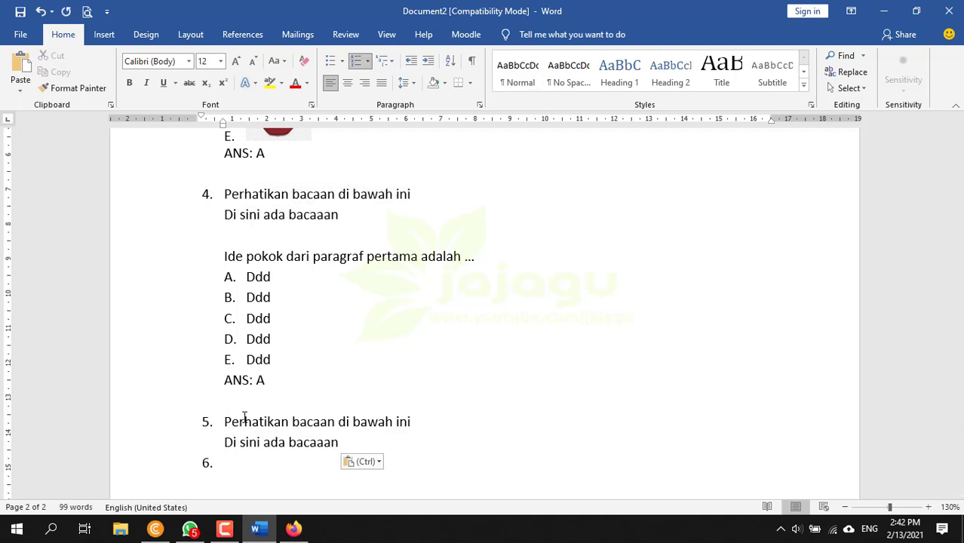
type("s")
Add two unnumbered blank lines below the "Di sini ada bacaaan" passage of question 5.
left_click(358, 442)
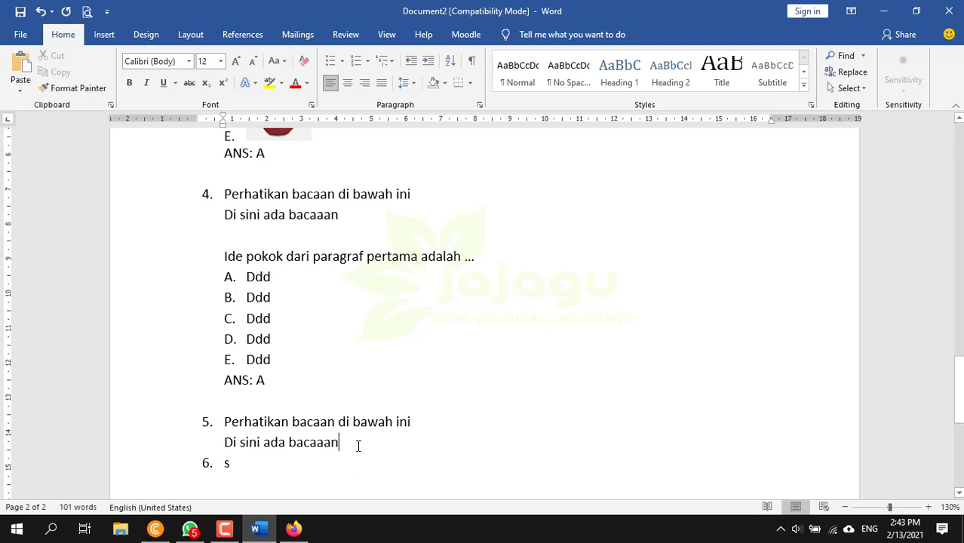
key("Return")
left_click_drag(241, 443, 286, 442)
left_click(256, 420)
left_click(242, 459)
key("BackSpace")
key("BackSpace")
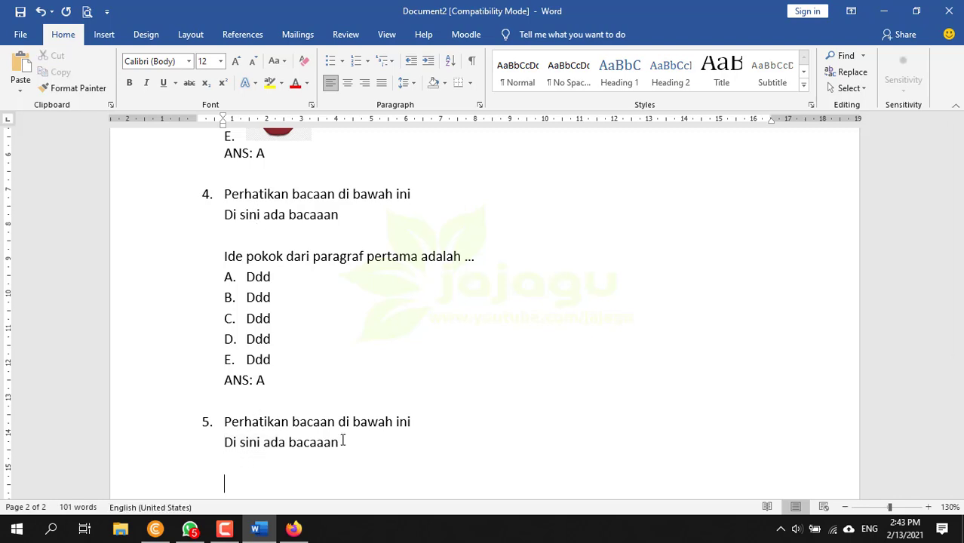
key("ctrl+z")
key("ctrl+z")
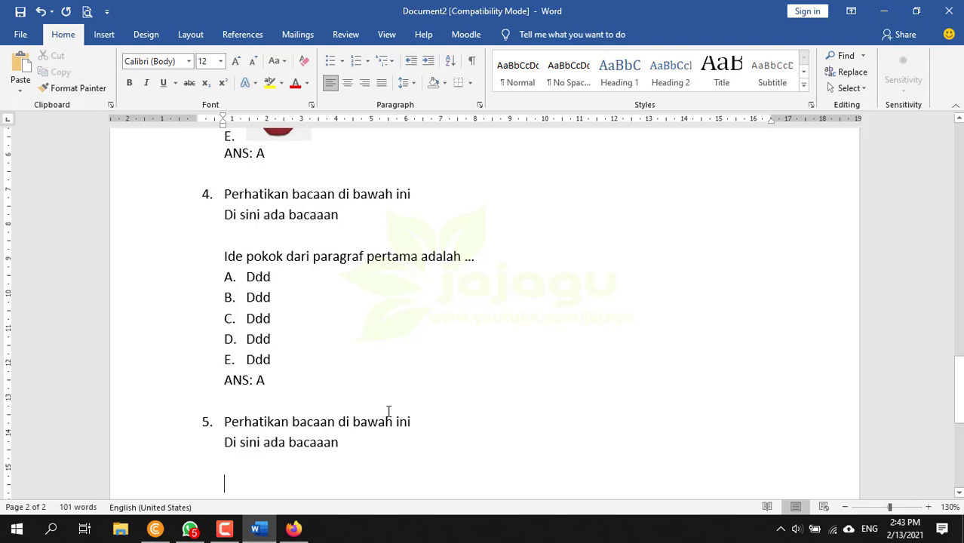
scroll(387, 414, "down", 1)
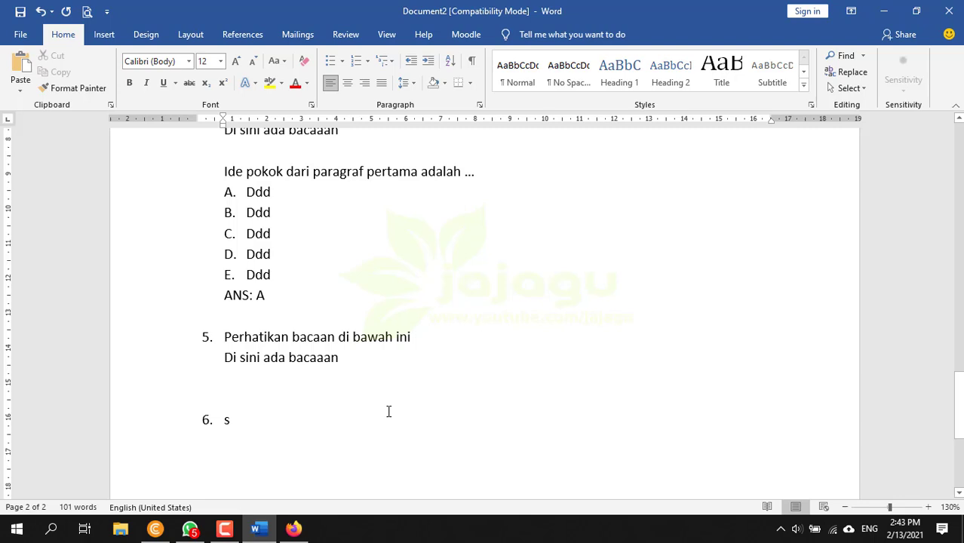
Add the question line "Kata yang bergaris bawah mengandung arti ...." below the passage of question 5.
type("Kata yg ber")
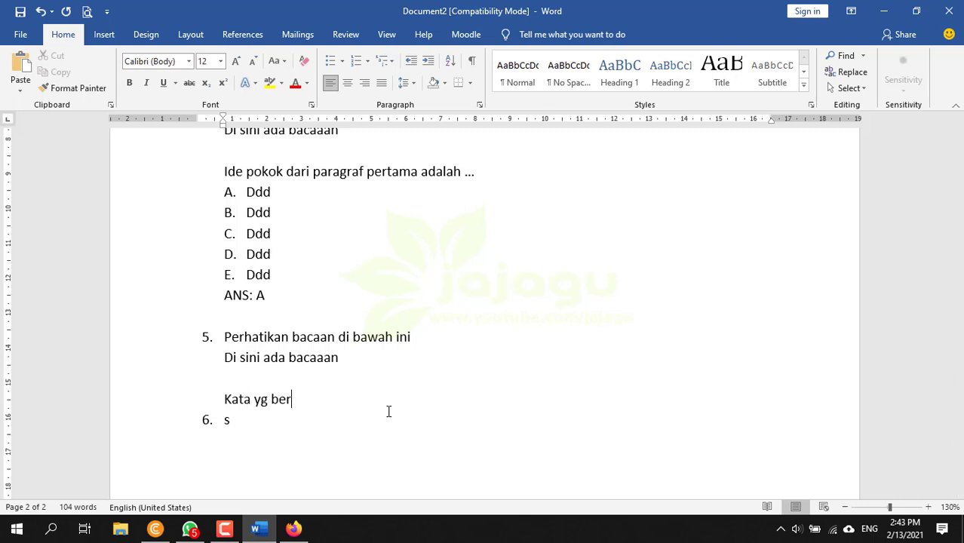
type("garis teb")
key("BackSpace")
key("BackSpace")
type("bawah")
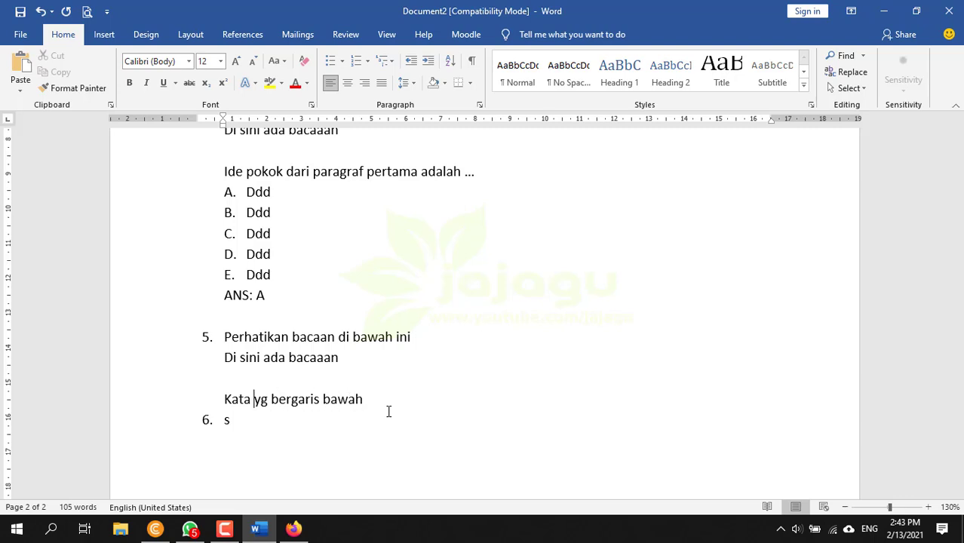
type("ang")
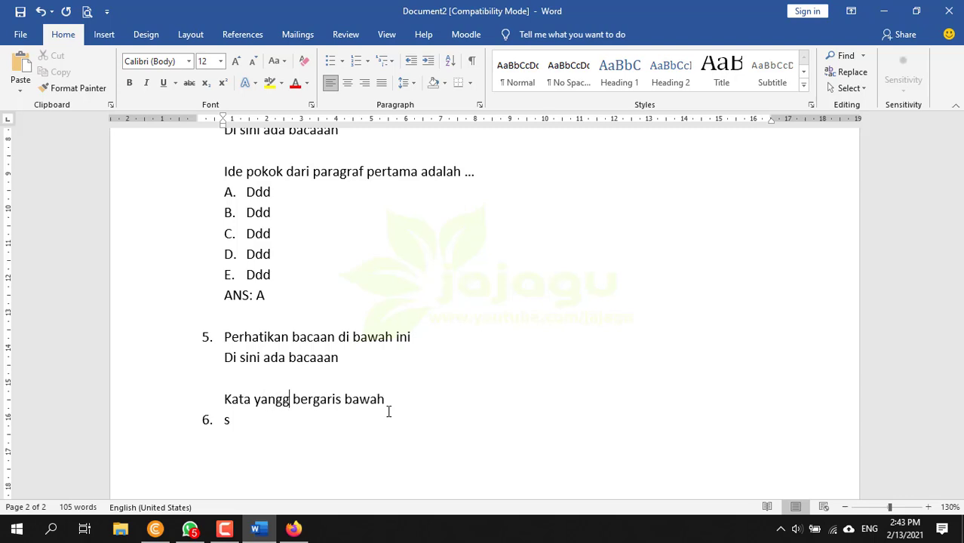
key("BackSpace")
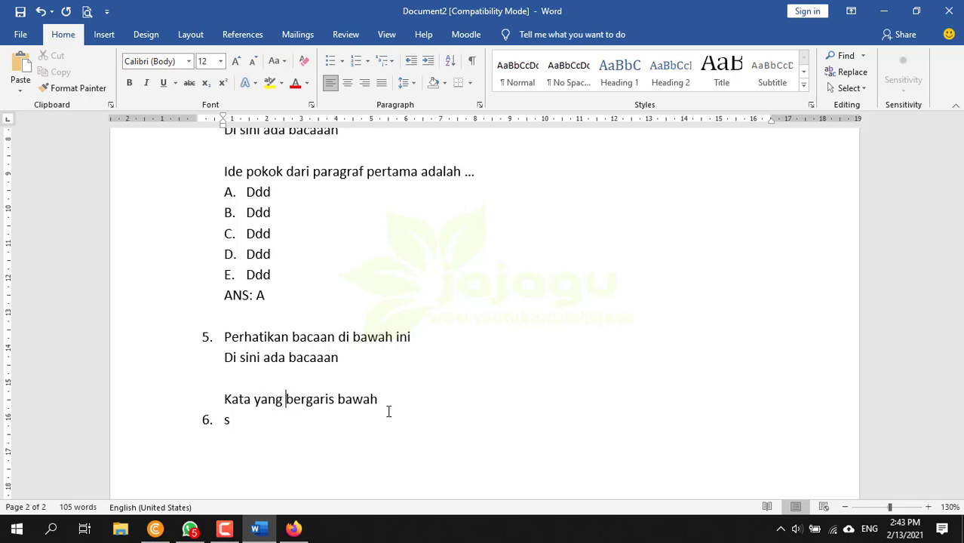
type("mengandung arti")
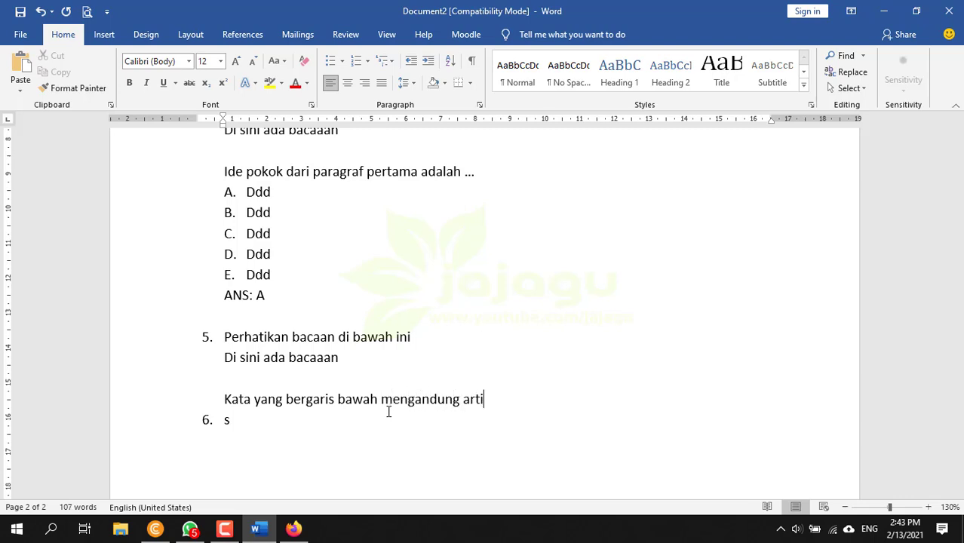
type(" ....")
Add options A to E to question 5 with the texts "Dffdf", "Dfdfdf", "Dfdf", "Dfdf" and "Dfff".
key("Return")
type("A. dffdf")
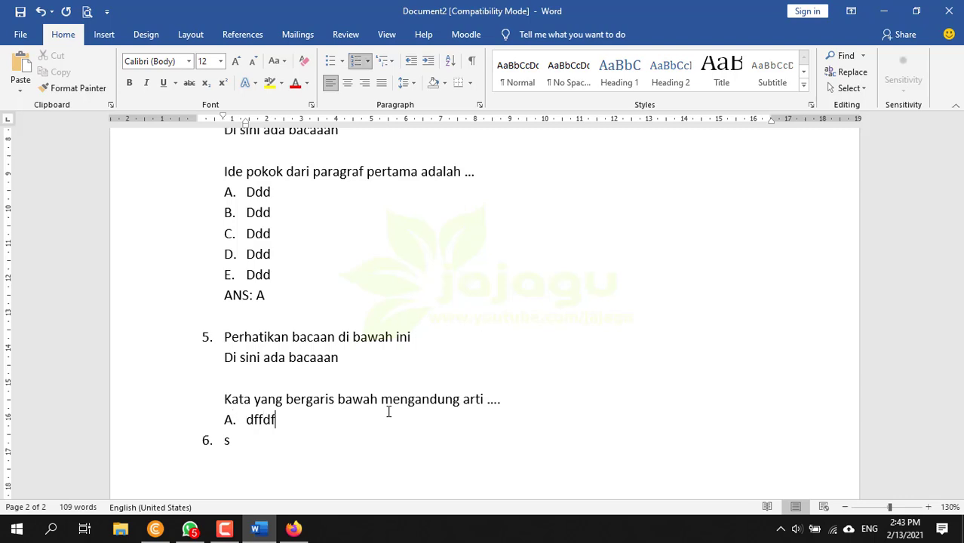
key("Return")
type("dfdfdf")
key("Return")
type("cfdf")
key("Return")
type("dfdf")
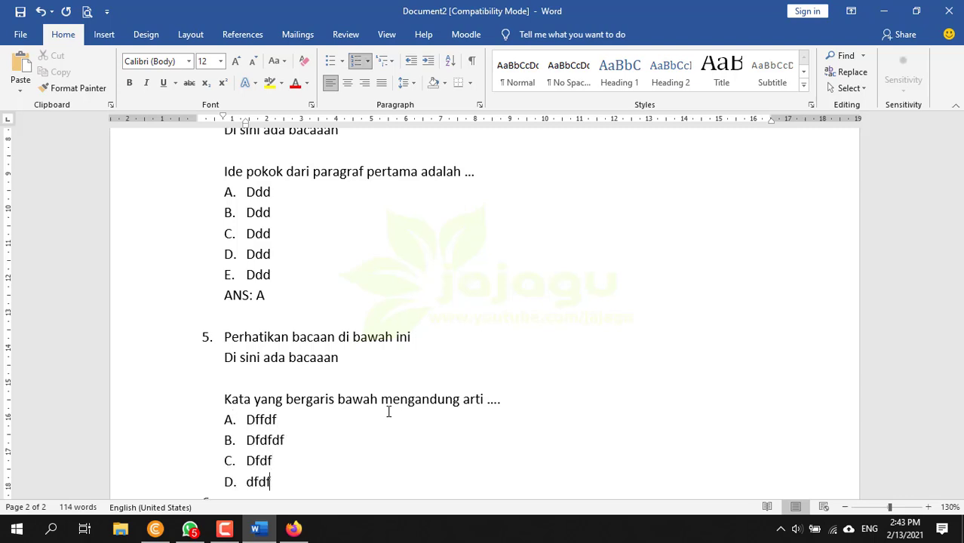
key("Return")
type("dfff")
Add the unnumbered answer line "ANS: D" below option E of question 5.
key("Return")
key("BackSpace")
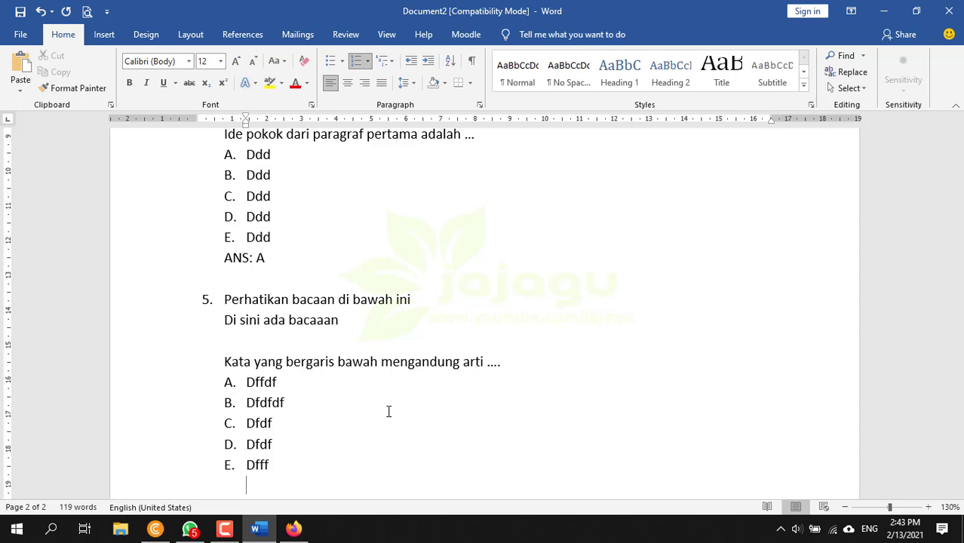
type("ANS:")
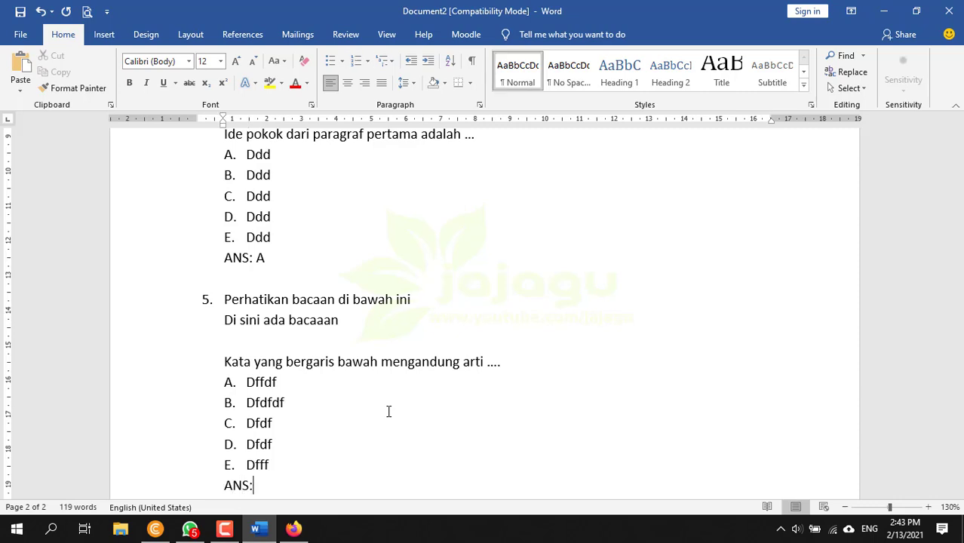
type(" D")
key("Return")
Change the placeholder text of question 6 to "Dst".
type("s")
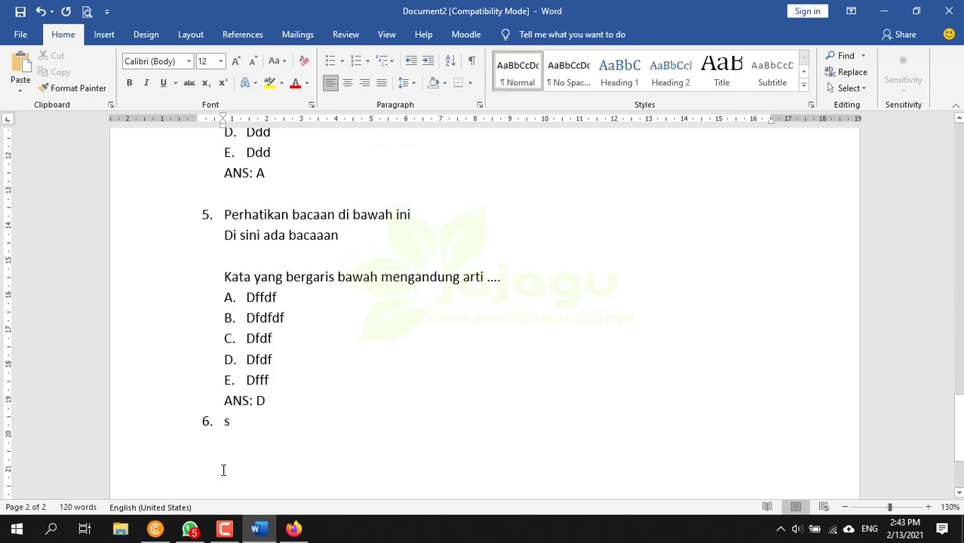
type("d st")
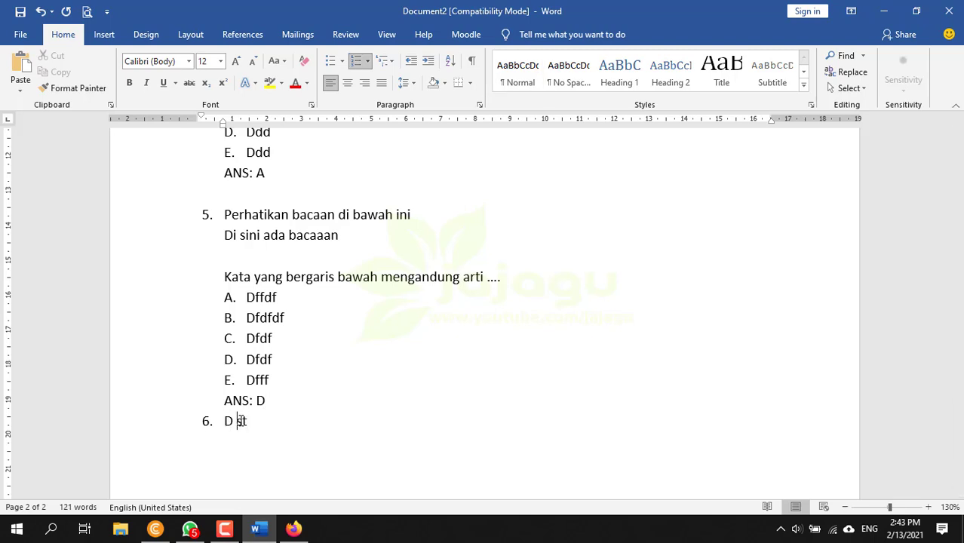
key("BackSpace")
Review the layout of questions 1 to 5, including their pictures, passages, options and answer lines.
scroll(288, 350, "up", 3)
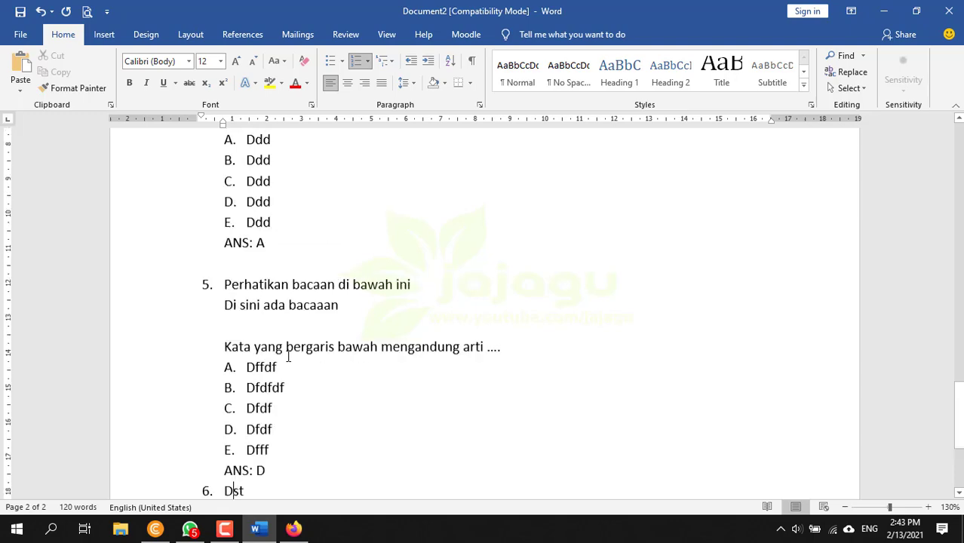
scroll(288, 356, "up", 15)
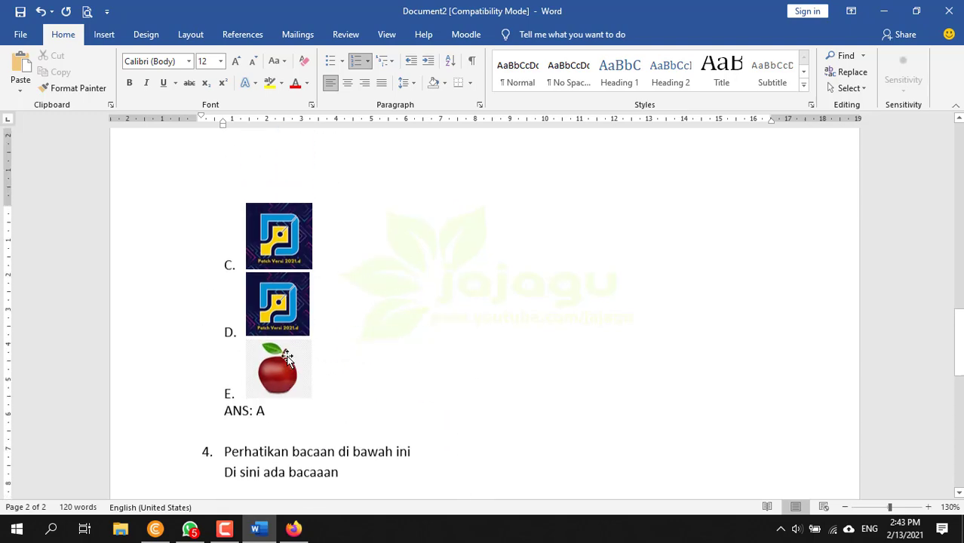
scroll(288, 356, "up", 7)
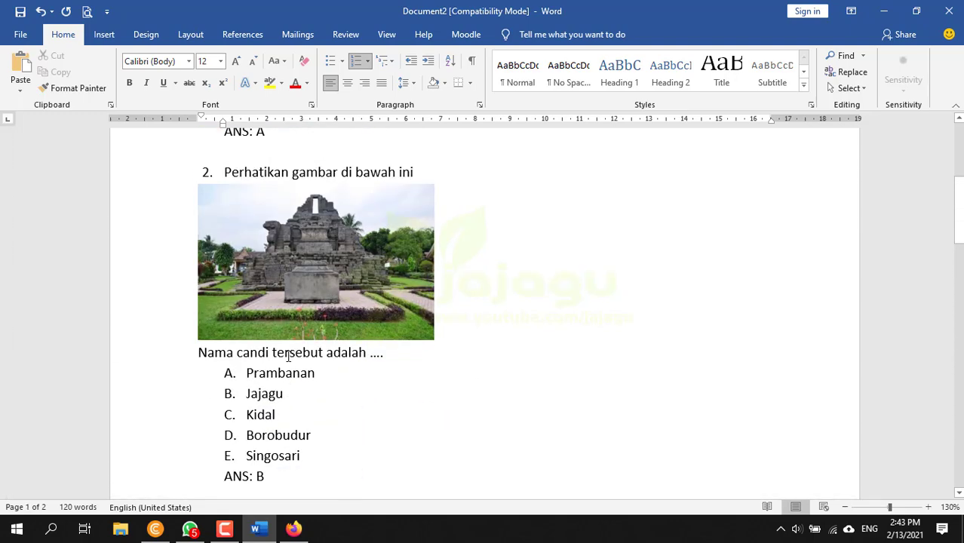
scroll(273, 279, "up", 3)
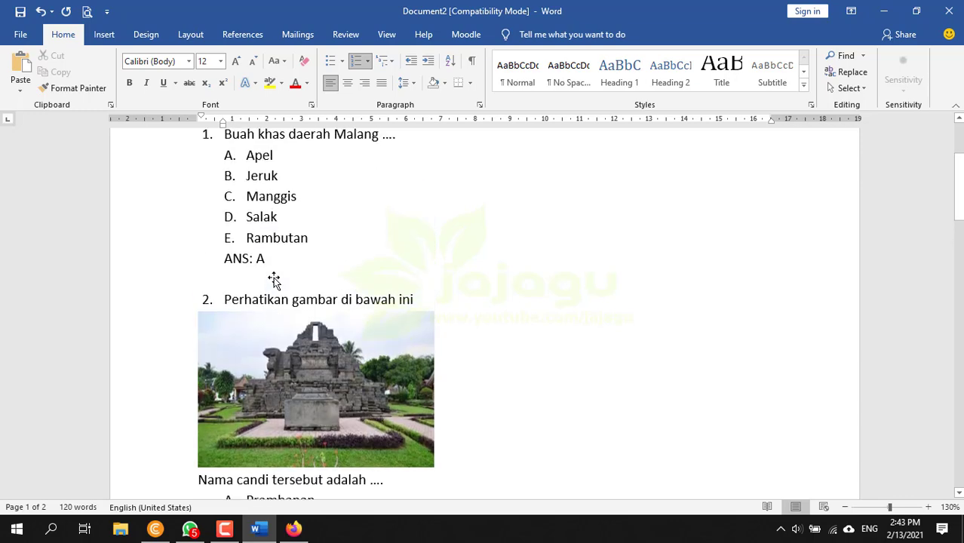
scroll(273, 278, "down", 11)
scroll(275, 249, "up", 9)
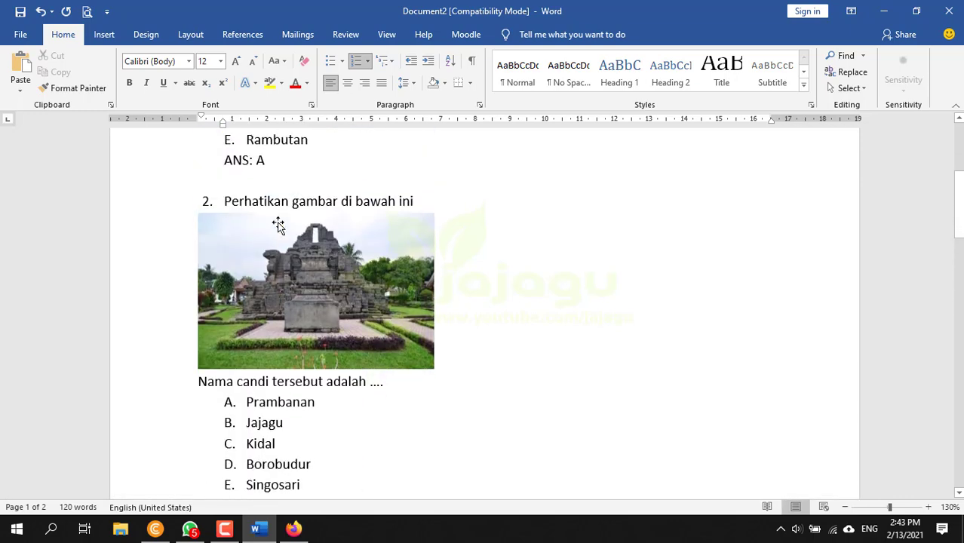
scroll(275, 226, "down", 20)
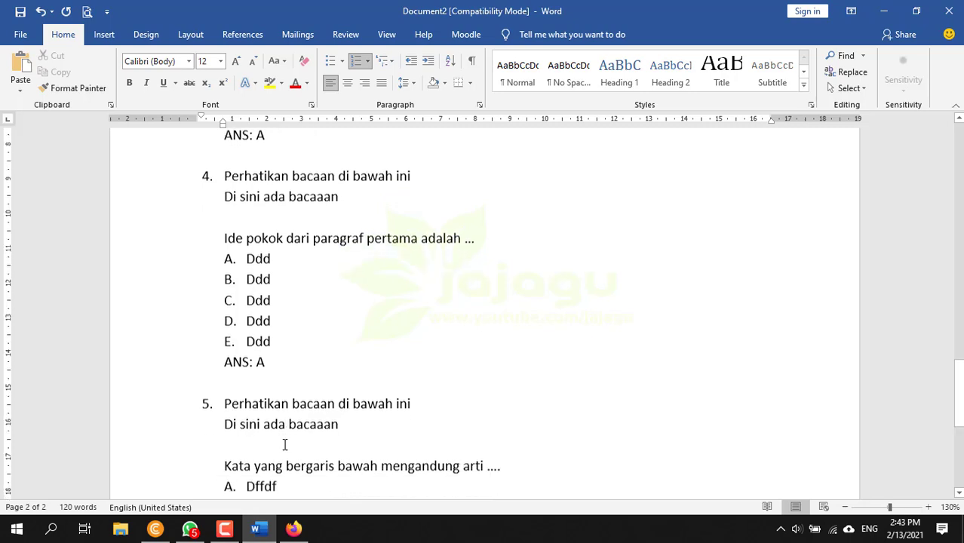
scroll(284, 441, "down", 7)
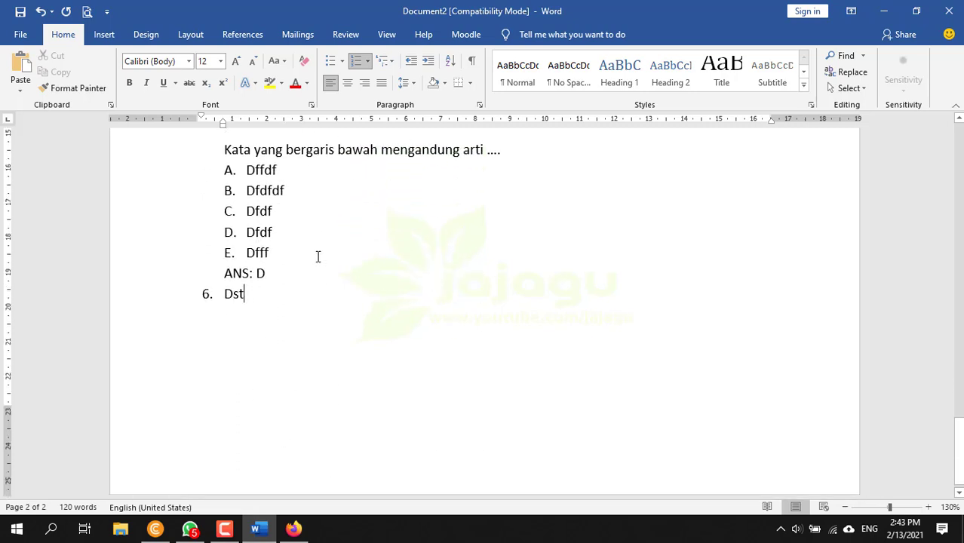
Replace the text of question 6 with "Perhatikan tabel di bawah ini" and put the placeholder "d" as question 7.
key("BackSpace")
key("BackSpace")
key("BackSpace")
type("Perh")
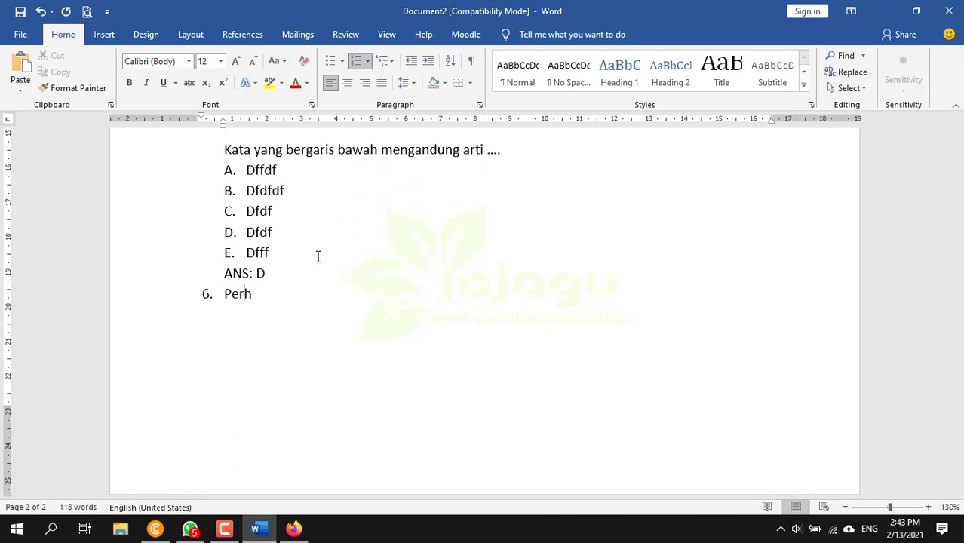
type("atikan tabel d")
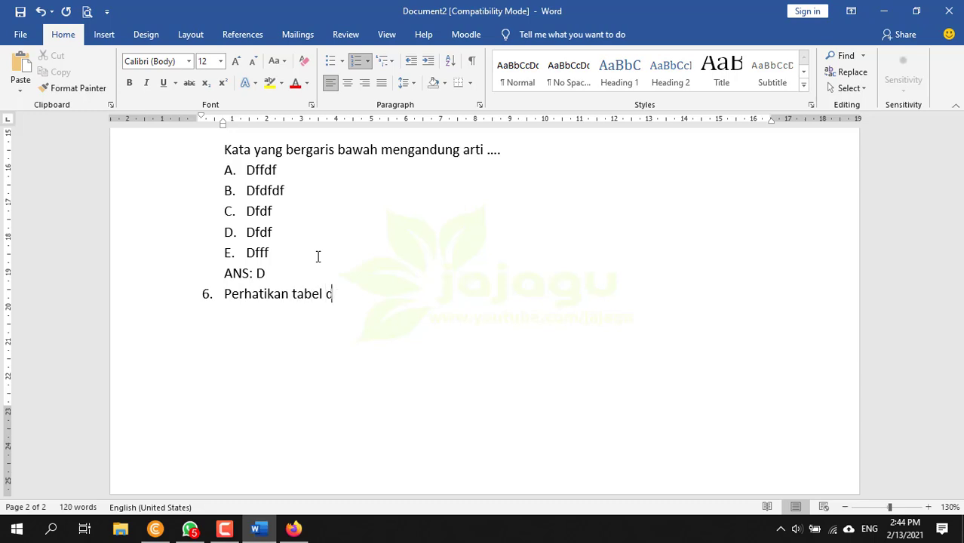
type("i bawah ini")
key("Down")
type("d")
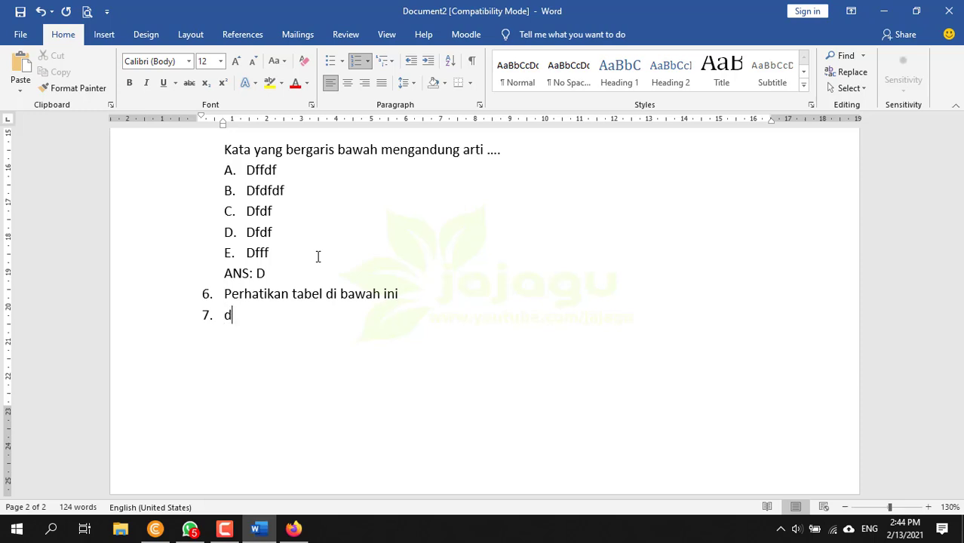
Insert a two-column, two-row table on an unnumbered line below the question 6 instruction, narrowing its columns to about 1.7 cm and 3.2 cm.
left_click(410, 293)
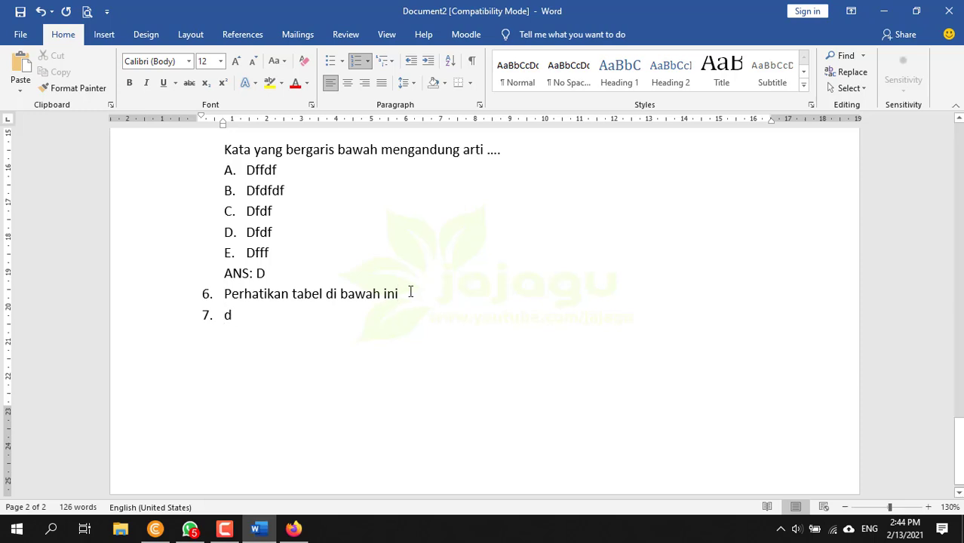
key("Return")
key("BackSpace")
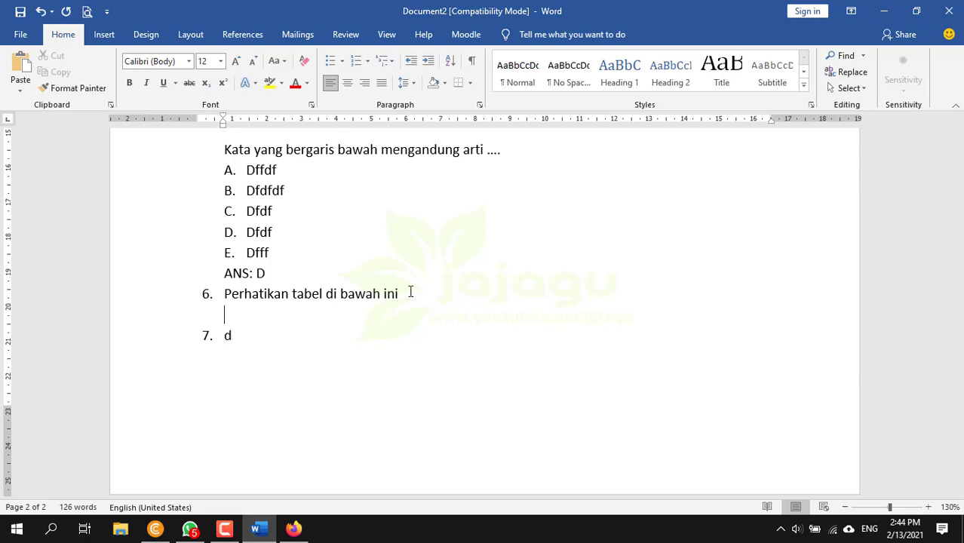
left_click(105, 36)
left_click(98, 84)
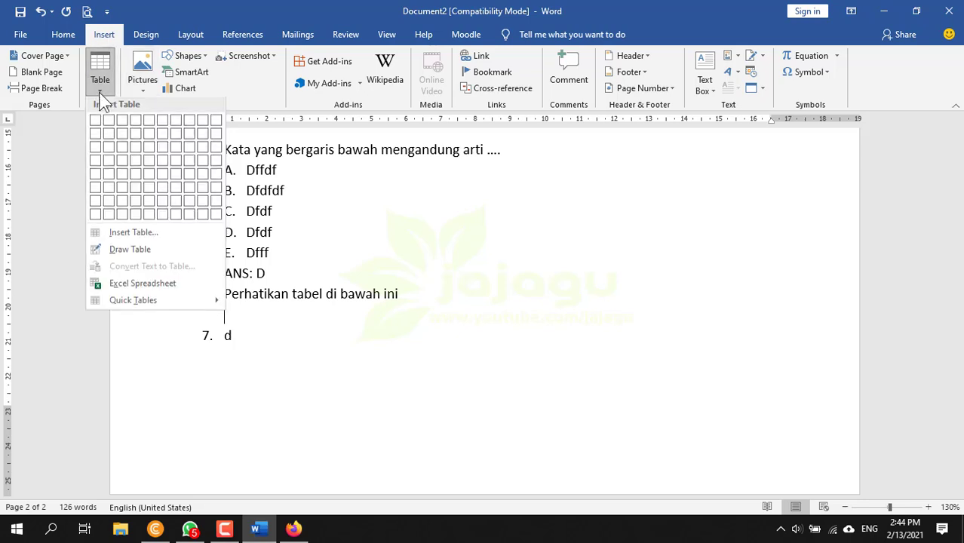
left_click(109, 134)
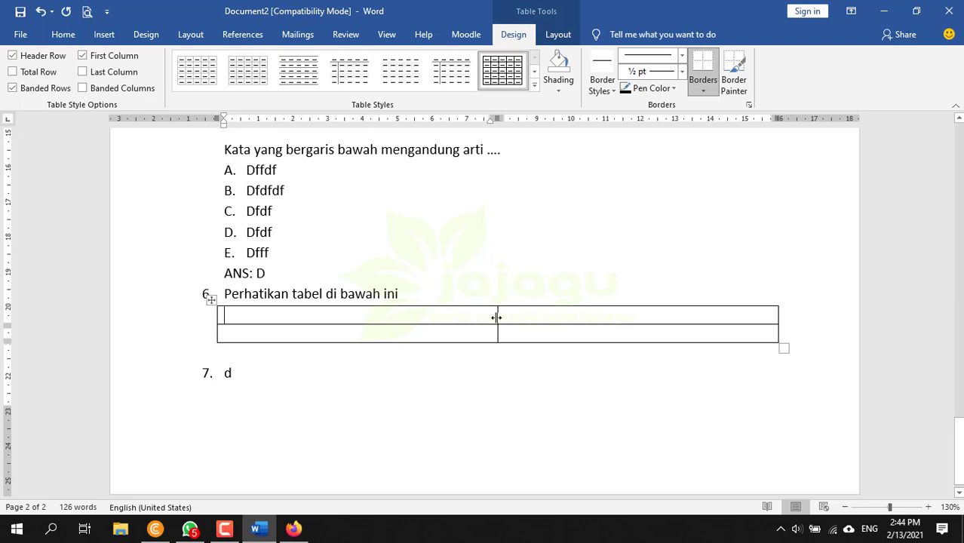
left_click_drag(494, 318, 276, 319)
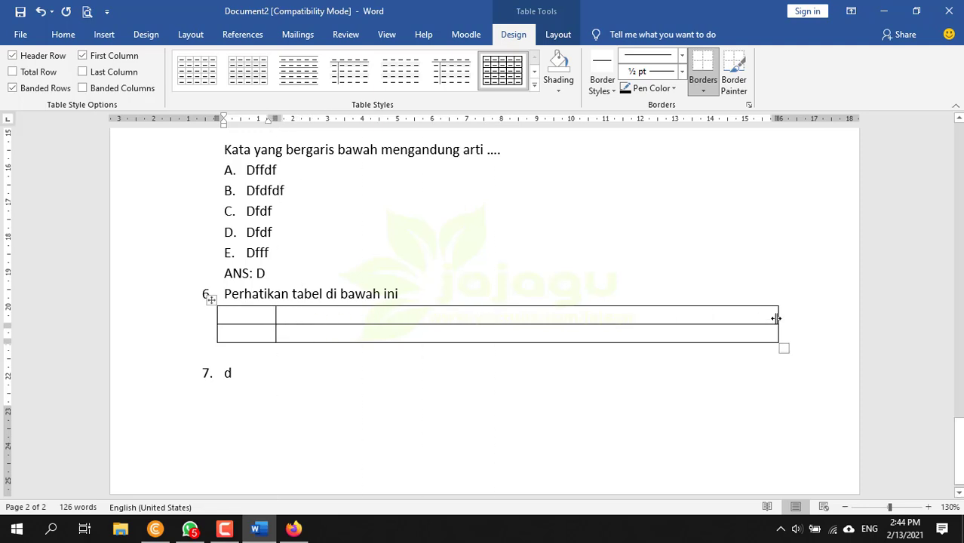
left_click_drag(770, 319, 389, 330)
Fill the table of question 6 with the headers "No" and "Nama Barang" and the row "1", "laptop".
left_click(251, 317)
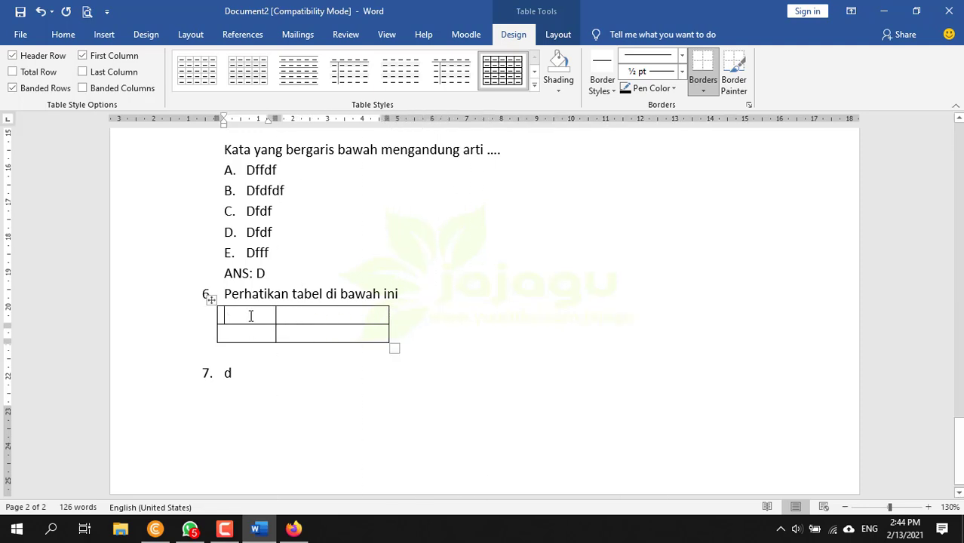
type("No")
key("Tab")
type("Nam")
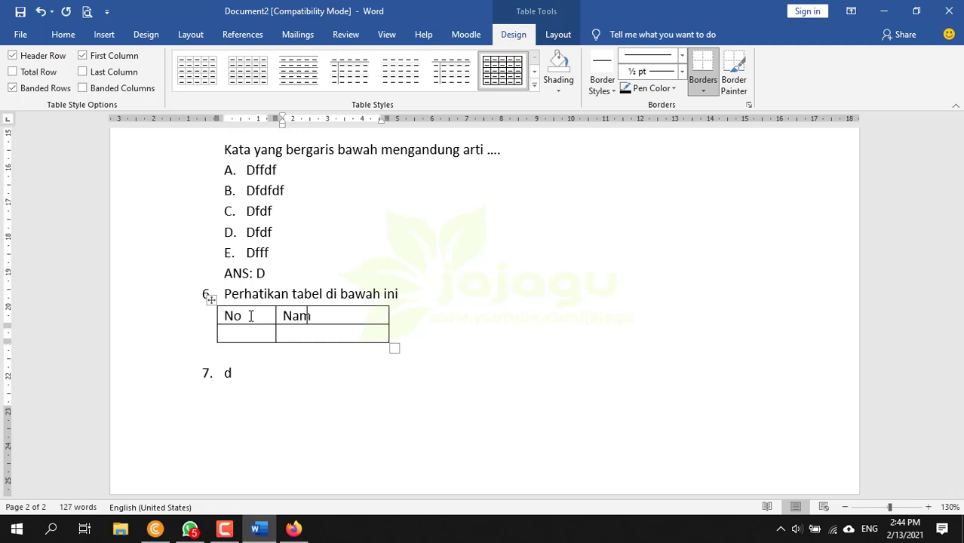
type("a Barang")
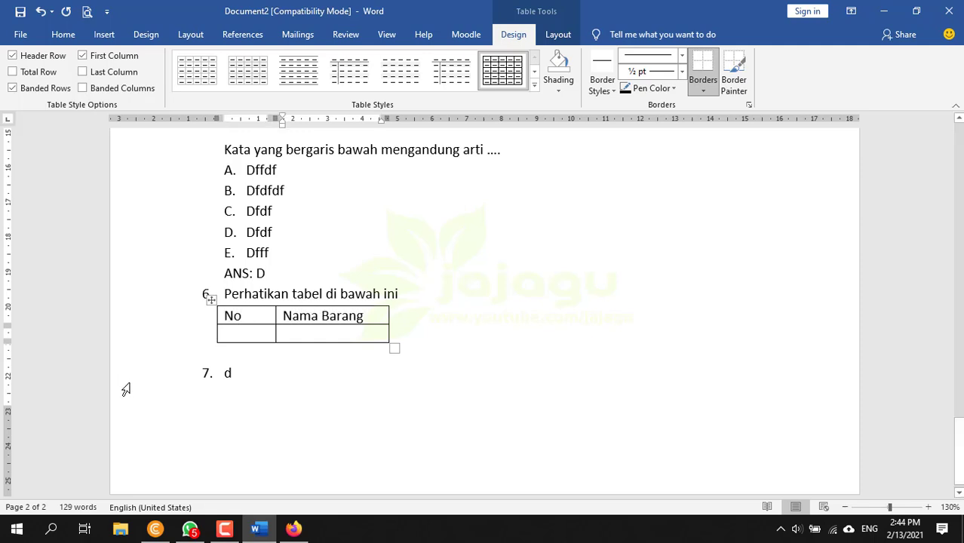
left_click(241, 334)
type("1")
left_click(318, 336)
type("laptop")
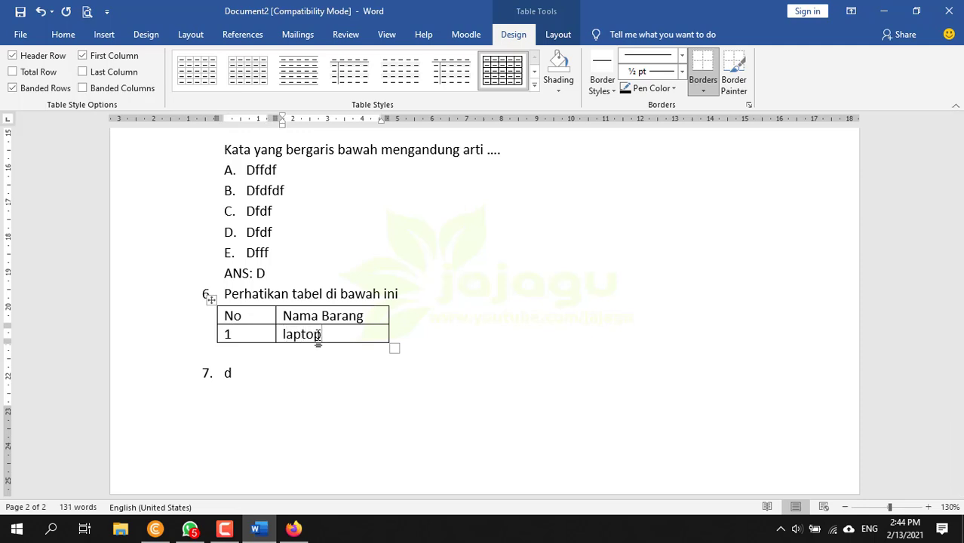
Add the question line "Nama barang pada nomor 1 adalah ..." below the table, leaving one blank line between them.
left_click(252, 357)
key("Return")
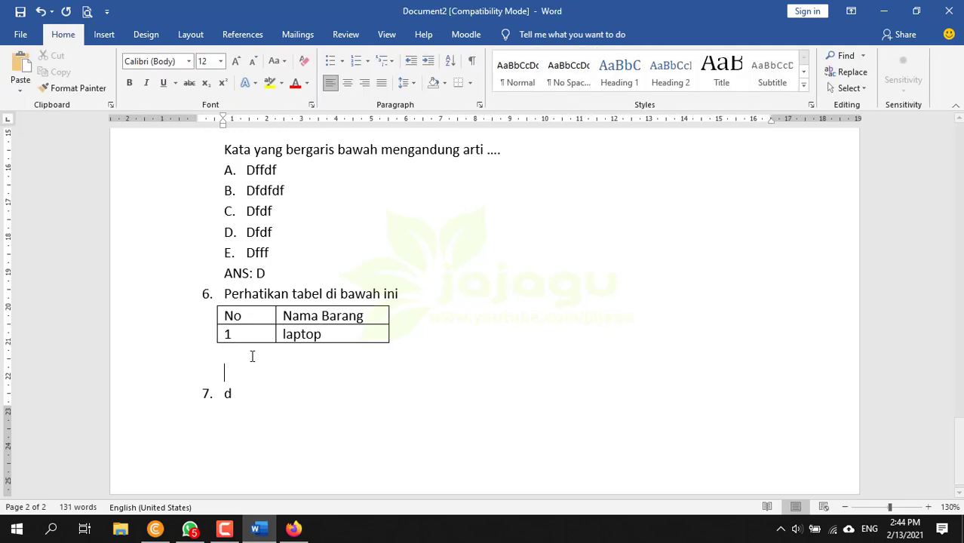
type("Nama barang ")
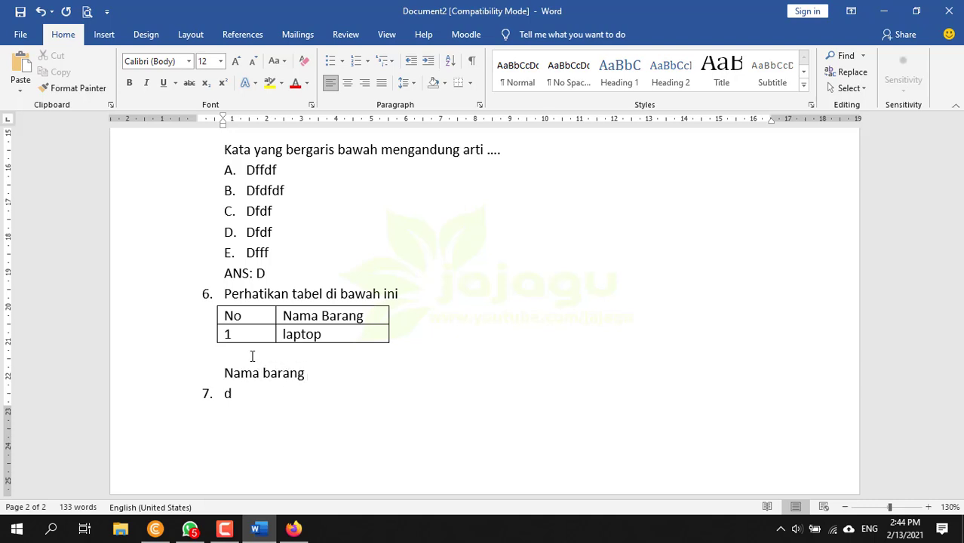
type("pada nomor ")
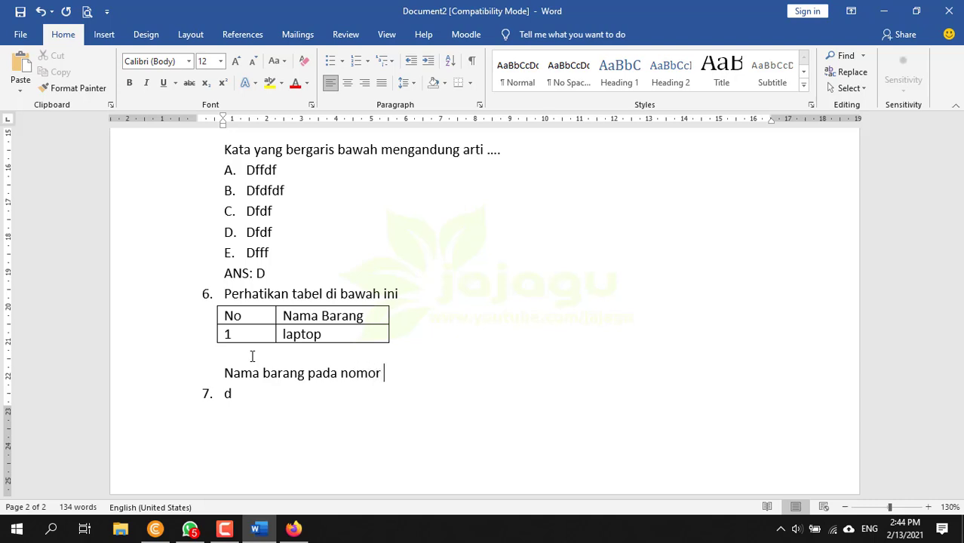
type("1 adalah ...")
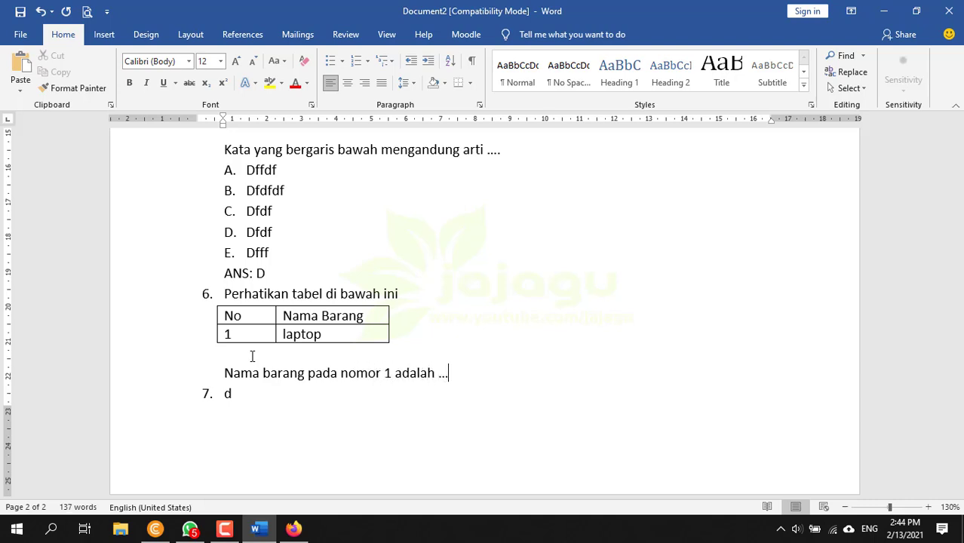
Add options A to E to question 6 with the texts "Dsdsd", "Sdsd", "Sdsdsd", "Sdsd" and "Laptop".
key("Down")
key("BackSpace")
key("BackSpace")
type("A. ")
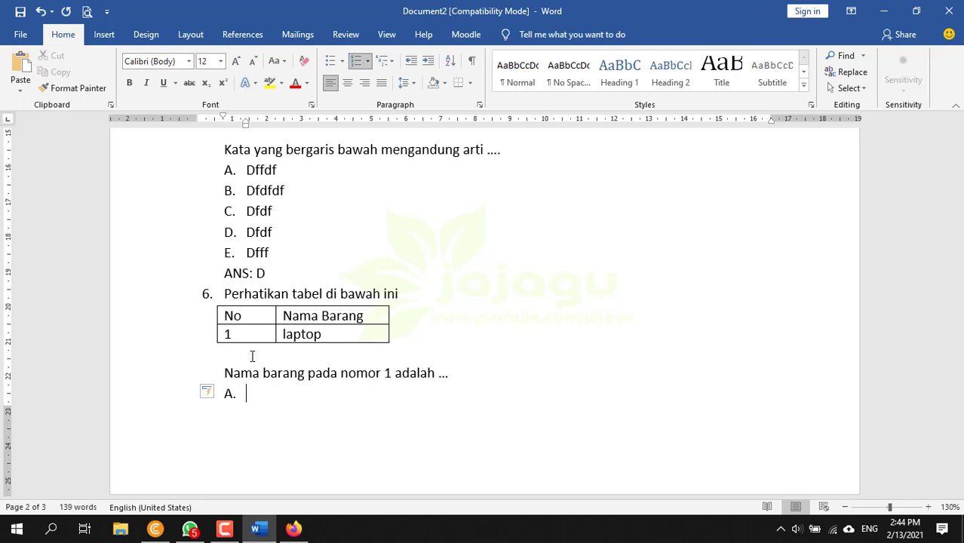
type("dsdsd")
key("Return")
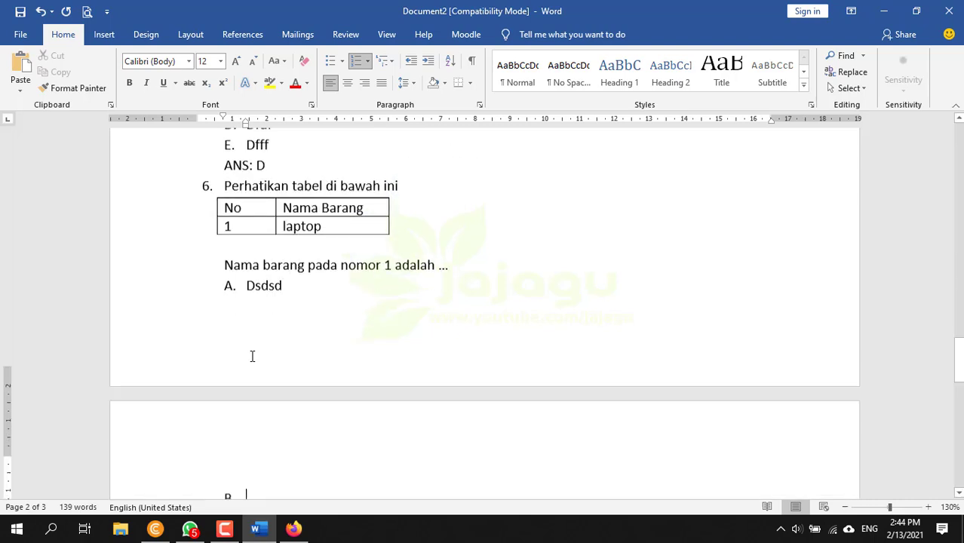
type("sdsd")
key("Return")
type("sdsdsd")
key("Return")
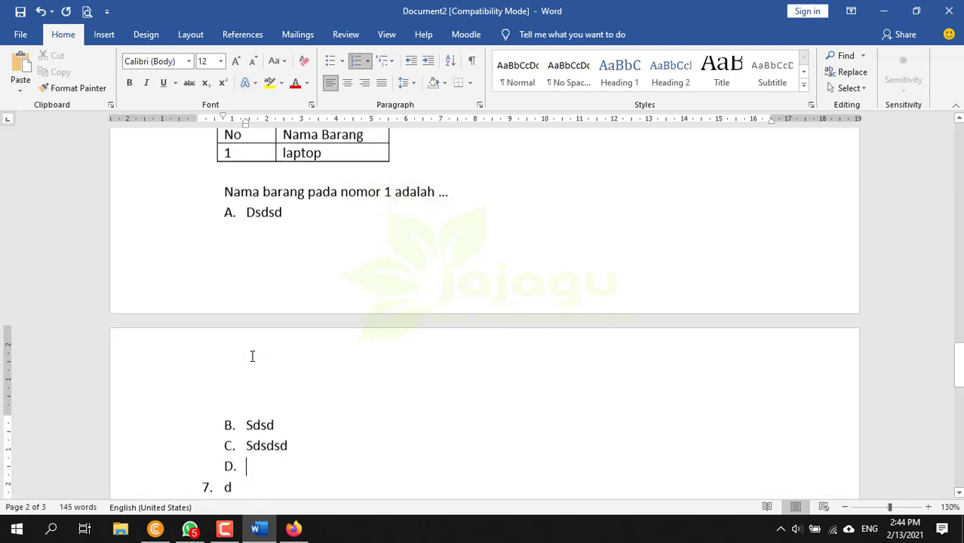
type("sdsd")
key("Return")
type("Laptop")
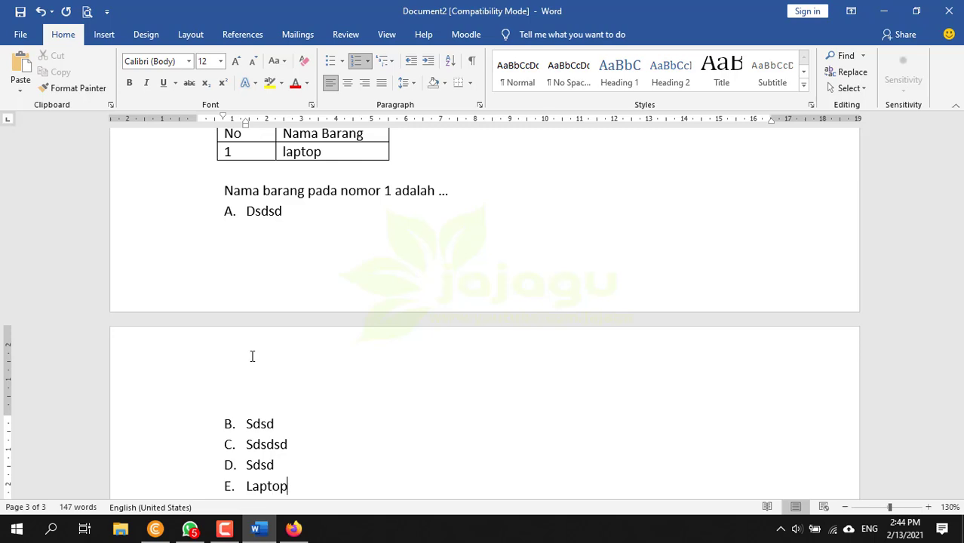
Add the unnumbered answer line "ANS: E" below option E of question 6, followed by a blank line.
key("Return")
key("BackSpace")
key("BackSpace")
type("ANS:")
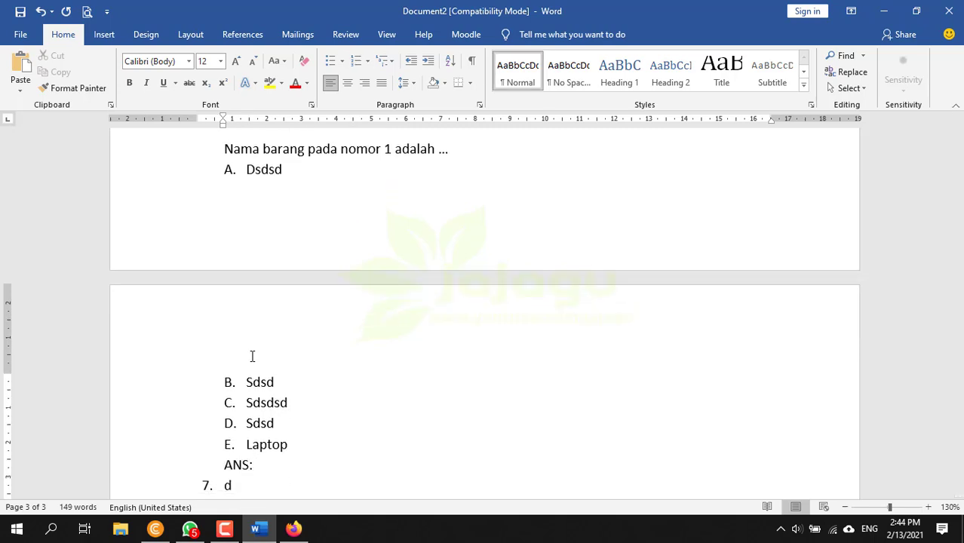
type(" E")
key("Return")
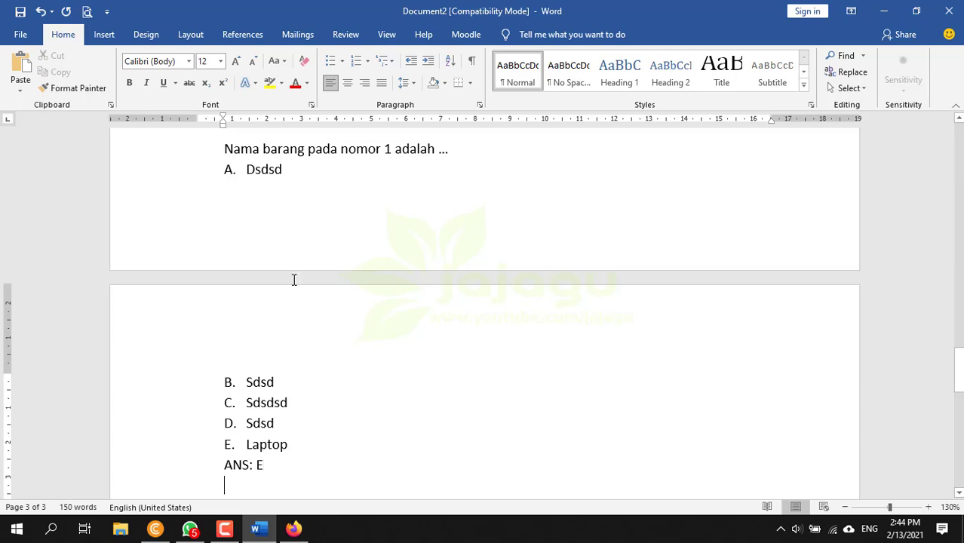
Review all six questions of the exam document, checking their pictures, reading passages, table, options and answer lines.
scroll(294, 279, "up", 3)
scroll(294, 280, "up", 10)
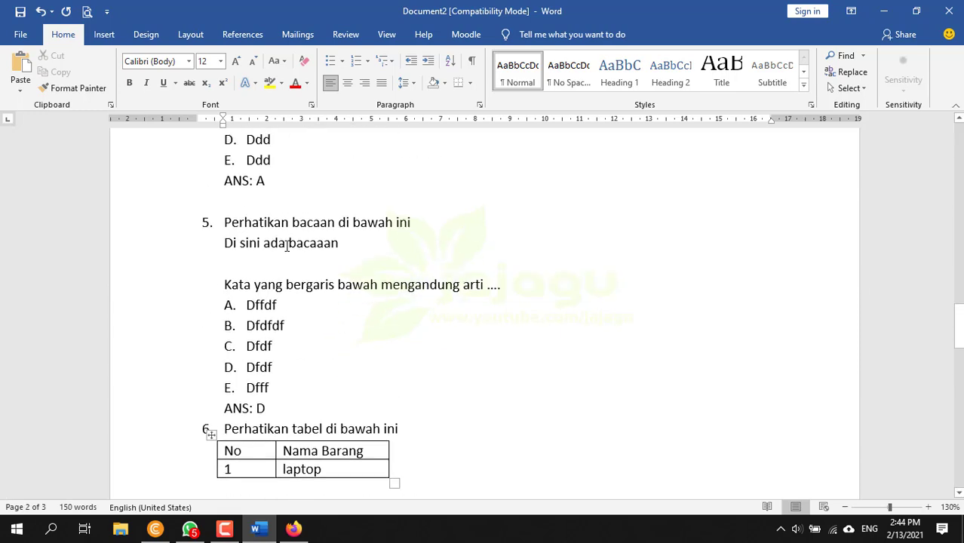
scroll(287, 250, "up", 10)
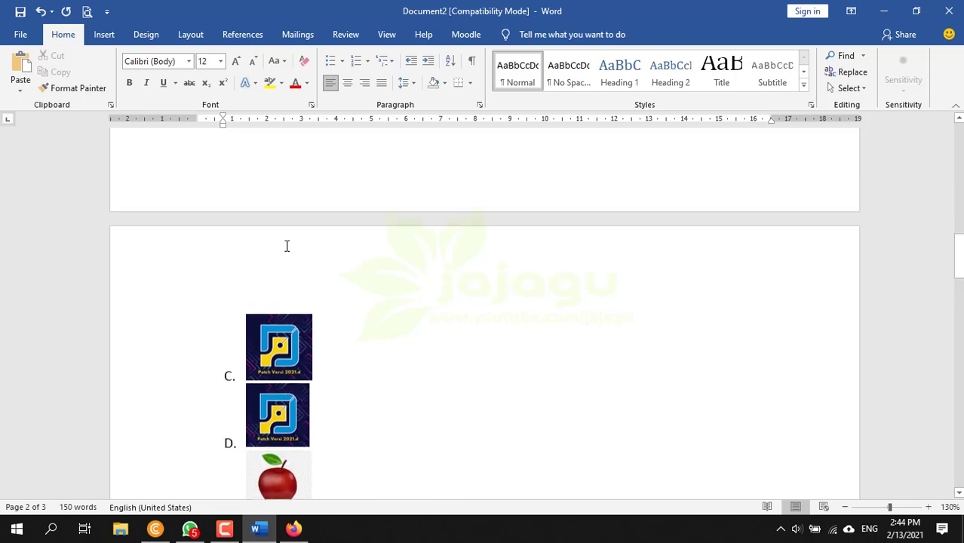
scroll(298, 200, "up", 1)
scroll(303, 265, "down", 8)
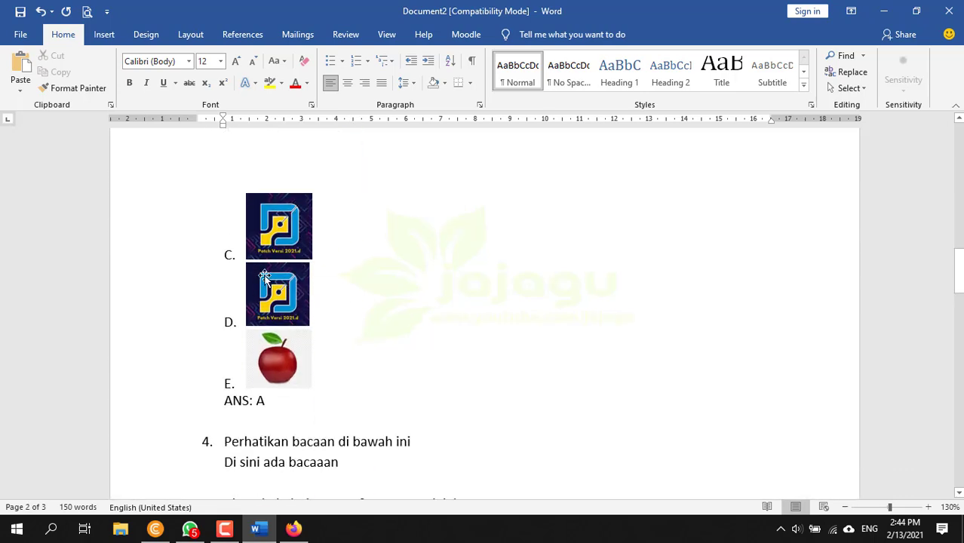
scroll(257, 317, "up", 3)
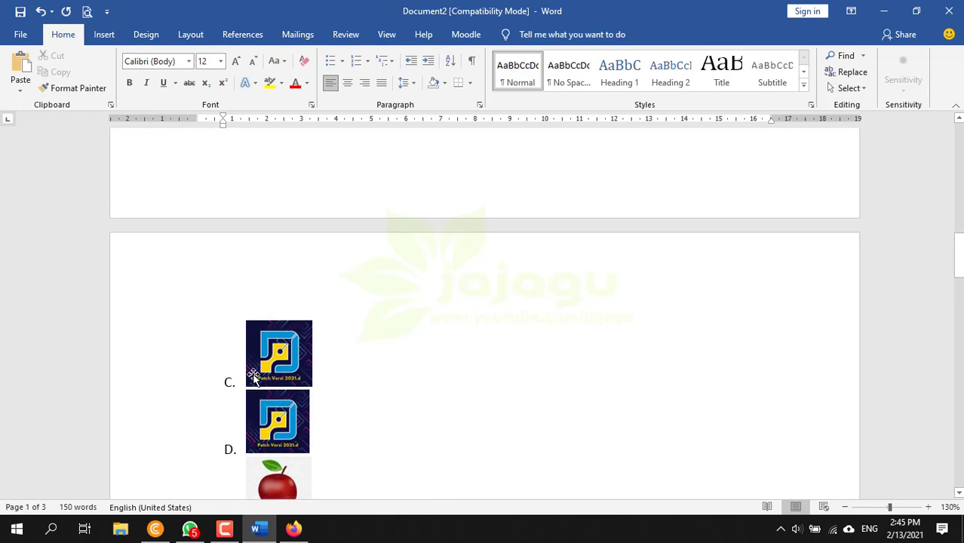
scroll(261, 295, "up", 20)
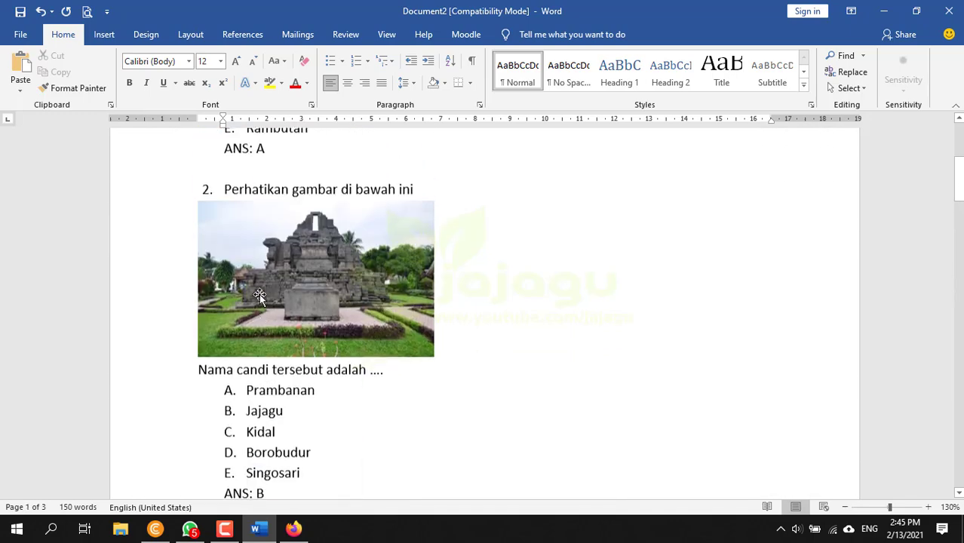
scroll(273, 271, "down", 10)
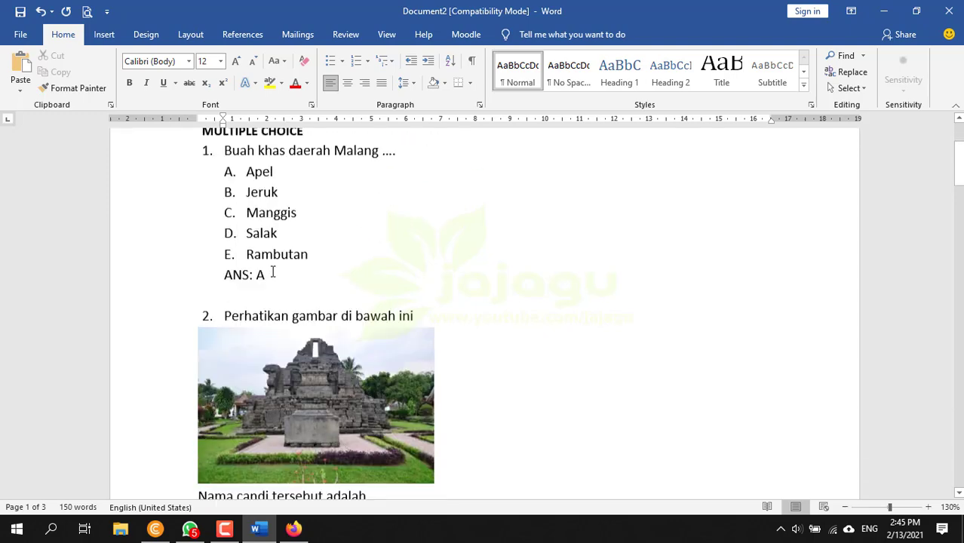
scroll(273, 271, "down", 15)
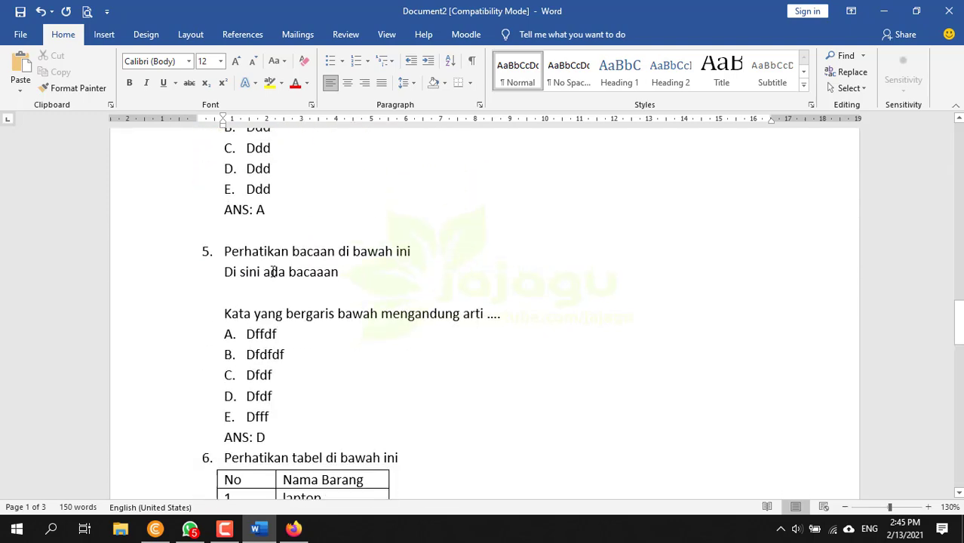
scroll(273, 271, "down", 4)
scroll(273, 272, "up", 12)
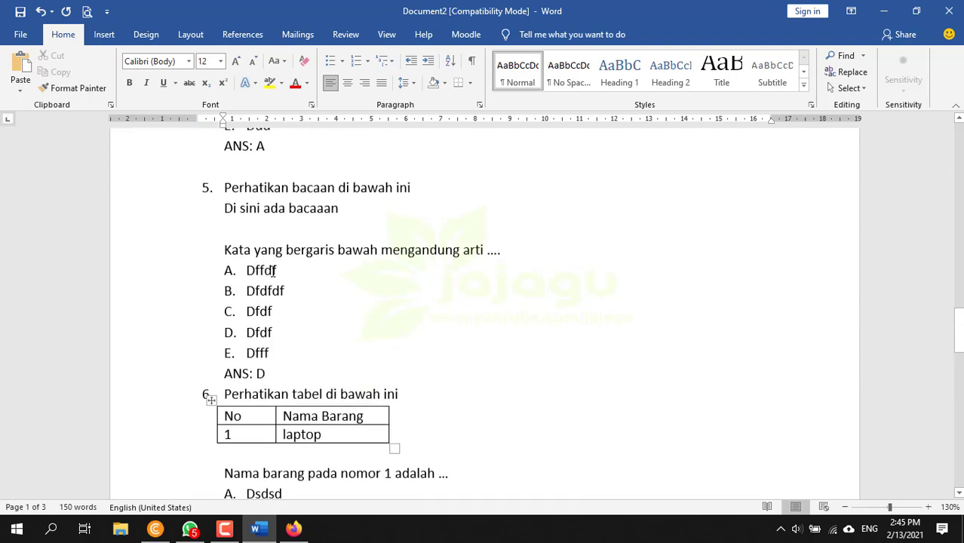
scroll(273, 271, "up", 12)
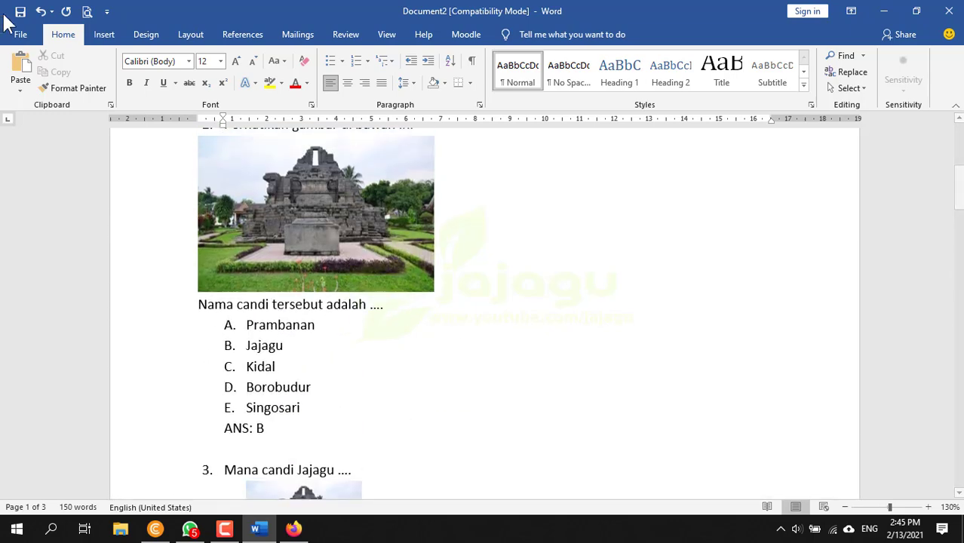
Save the document to the Desktop as "SOAL PAT SEJARAH KLS XII" in Rich Text Format (*.rtf).
left_click(21, 36)
left_click(59, 225)
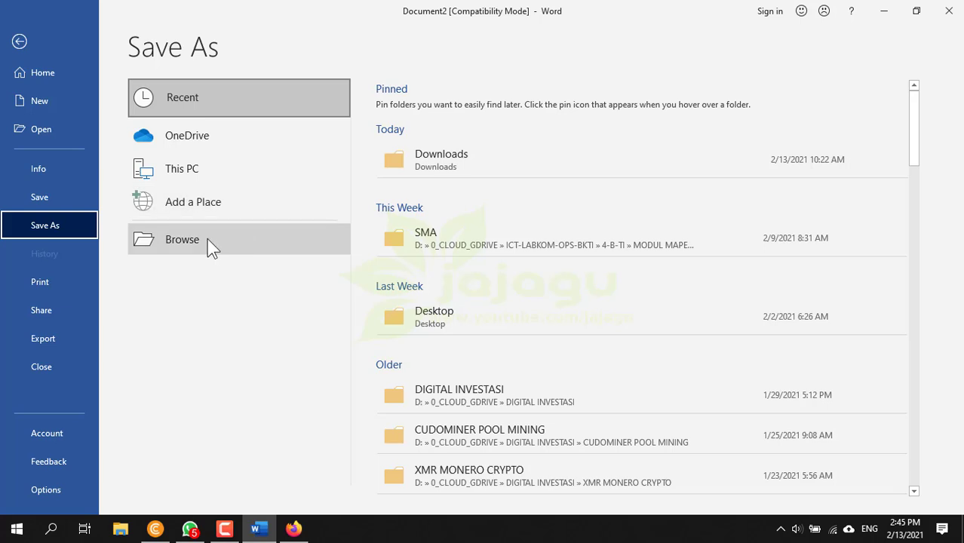
left_click(468, 308)
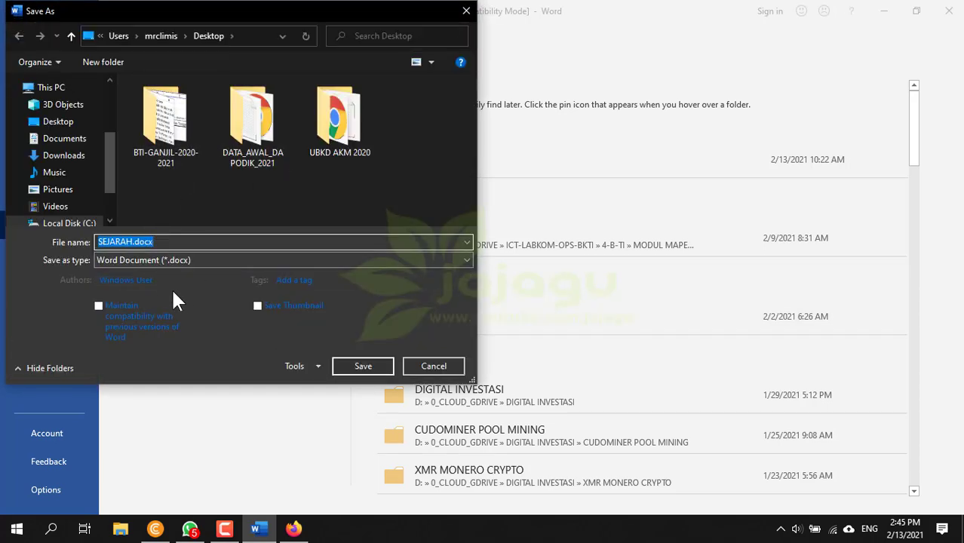
left_click_drag(155, 242, 61, 245)
type("SOAL PAT")
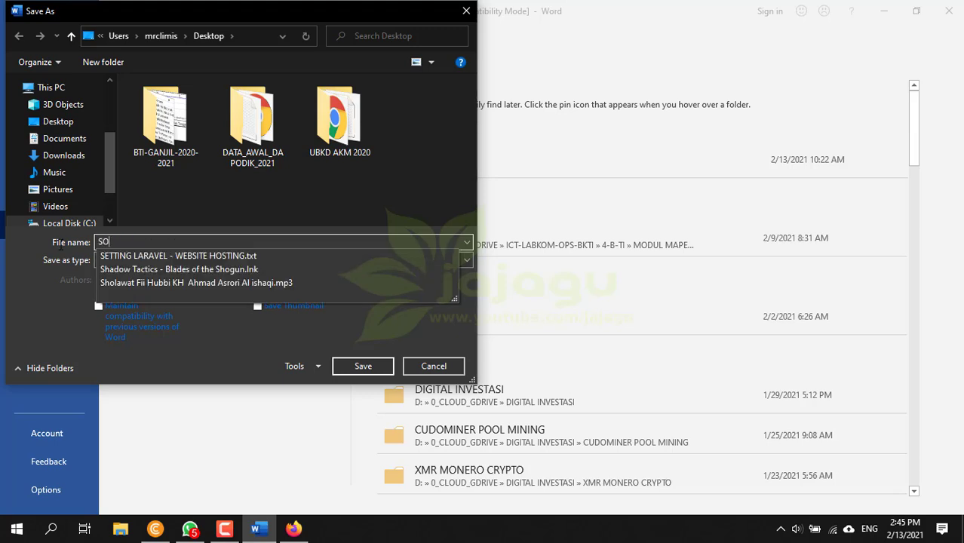
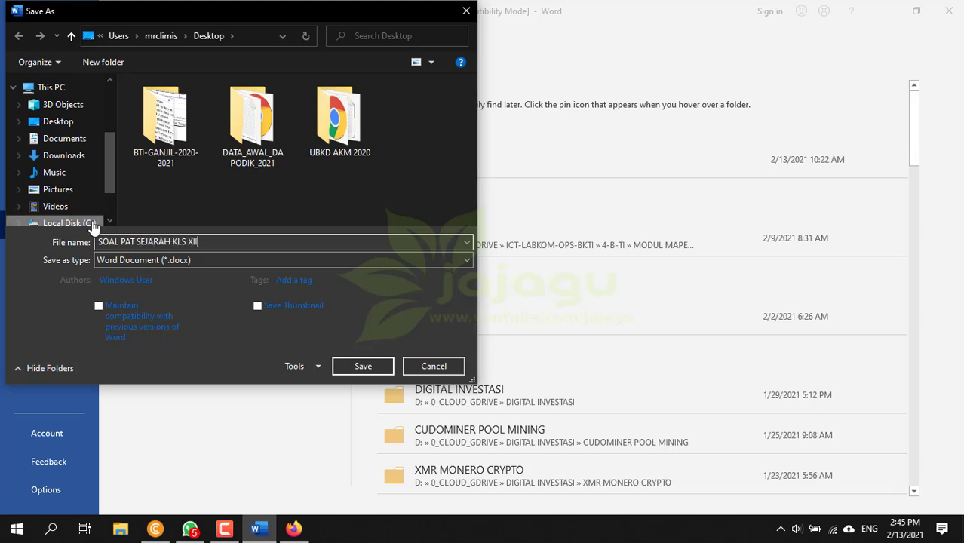
left_click(185, 261)
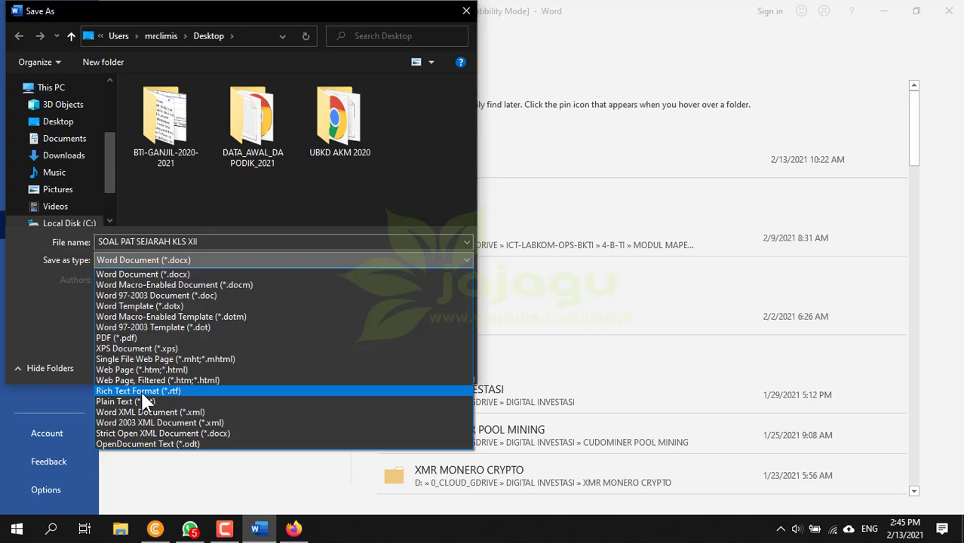
left_click(170, 390)
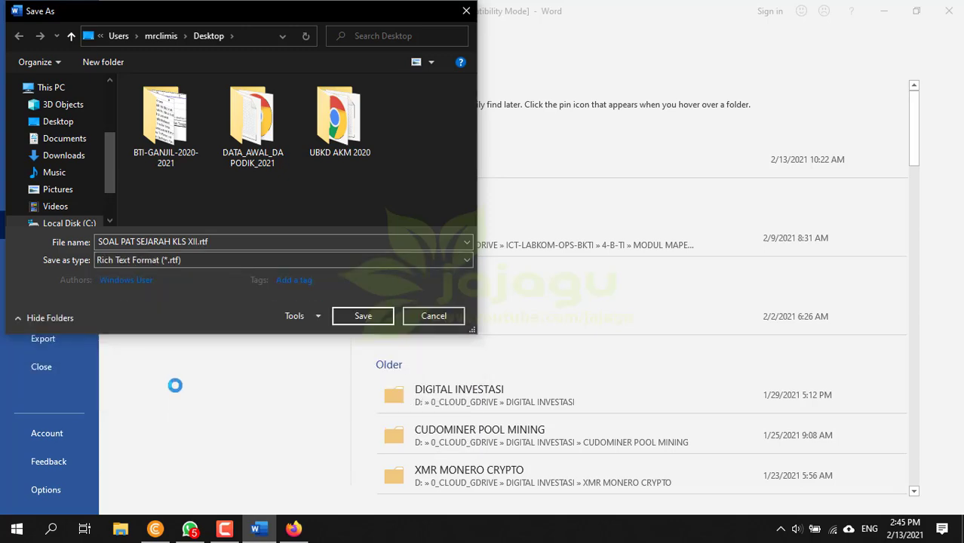
left_click(368, 317)
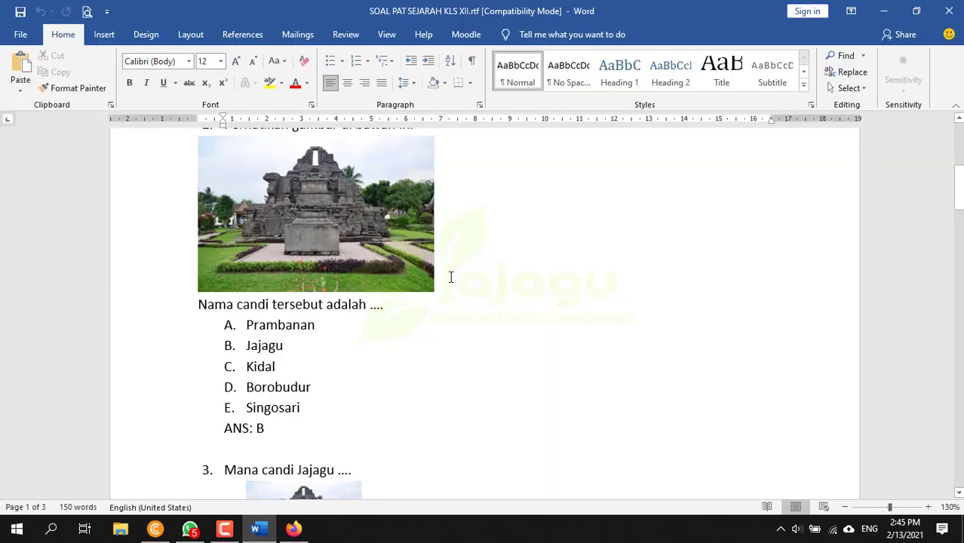
Check the exam title and the layout of question 1 with its options A to E.
scroll(585, 241, "up", 5)
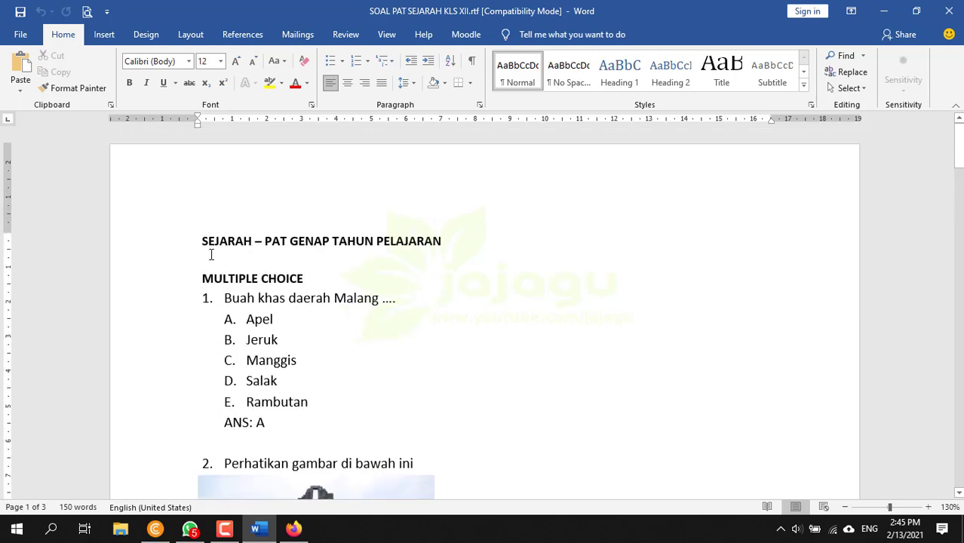
left_click_drag(207, 246, 243, 260)
left_click(259, 300)
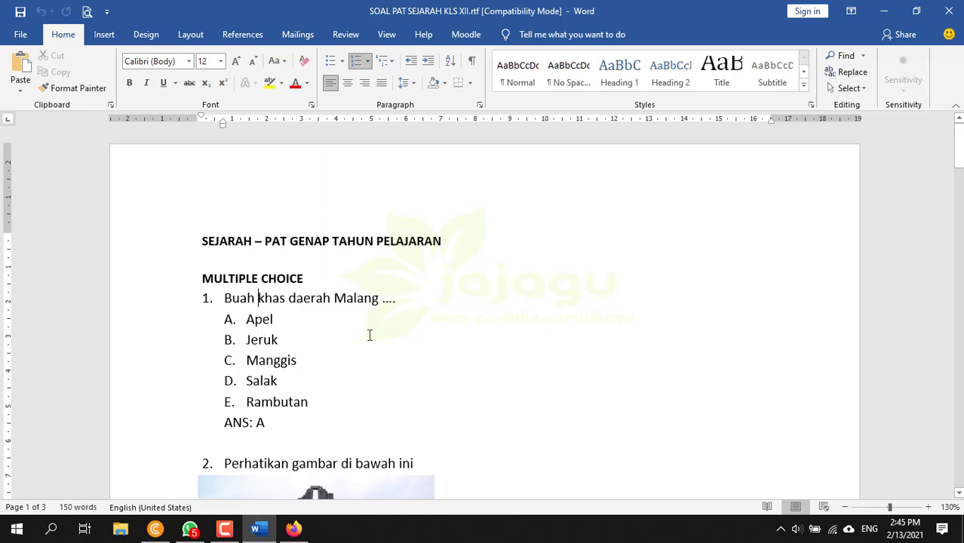
scroll(366, 328, "down", 2)
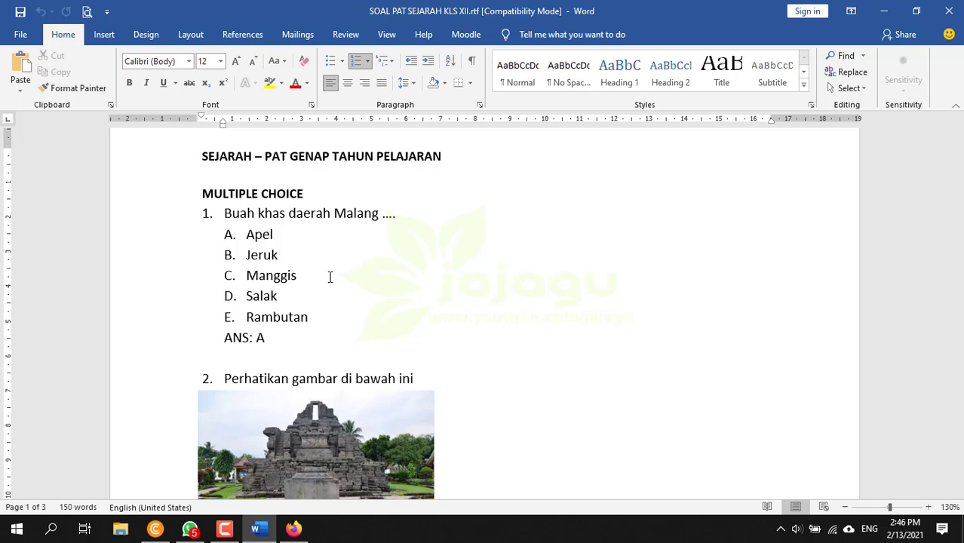
left_click(249, 344)
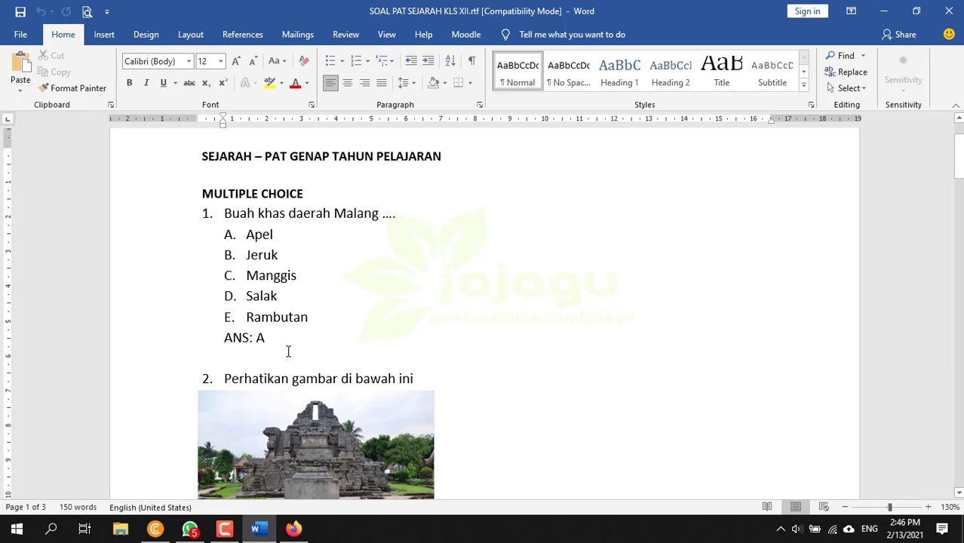
left_click_drag(314, 316, 213, 219)
left_click(278, 296)
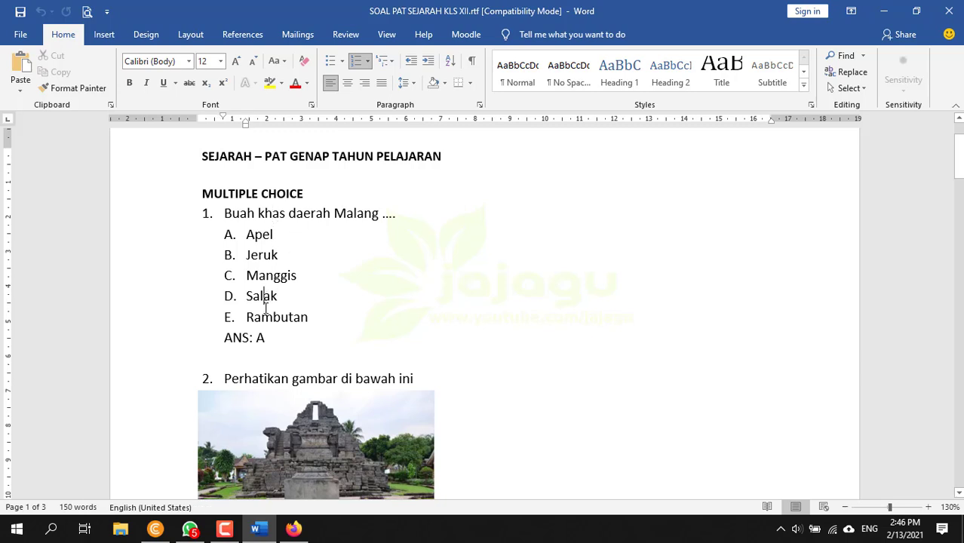
Examine the "MULTIPLE CHOICE" heading above question 1 and the "ANS: A" line below its options.
scroll(266, 308, "up", 1)
left_click_drag(309, 237, 204, 238)
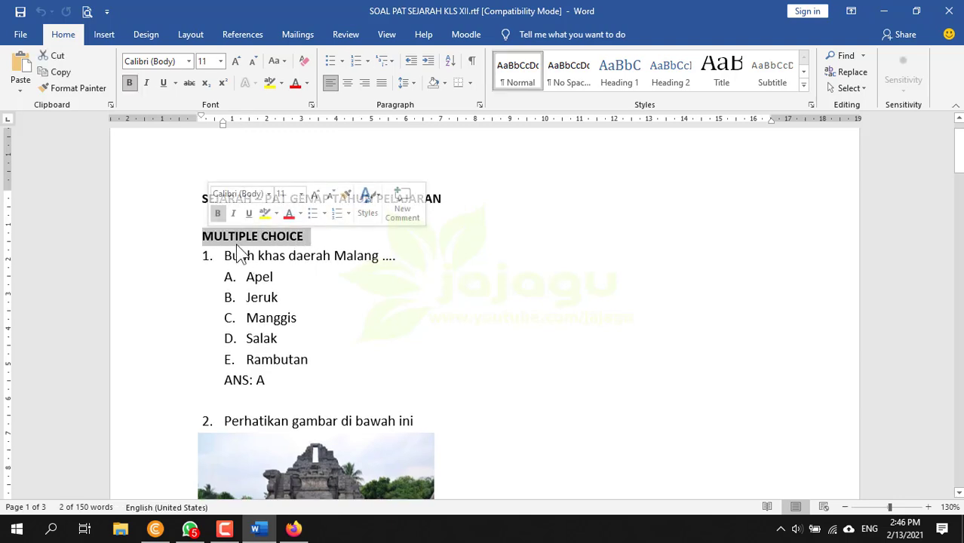
left_click(278, 299)
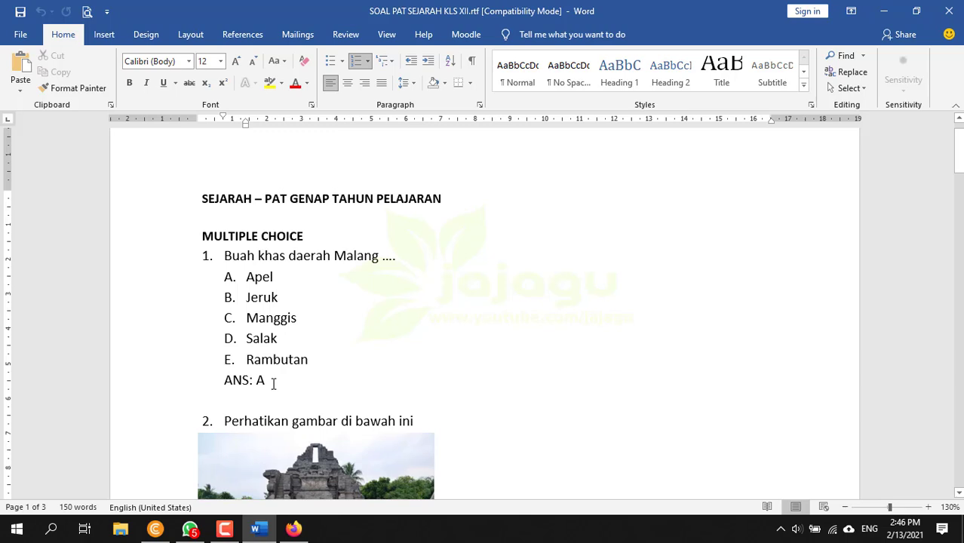
left_click_drag(273, 383, 219, 381)
left_click(251, 388)
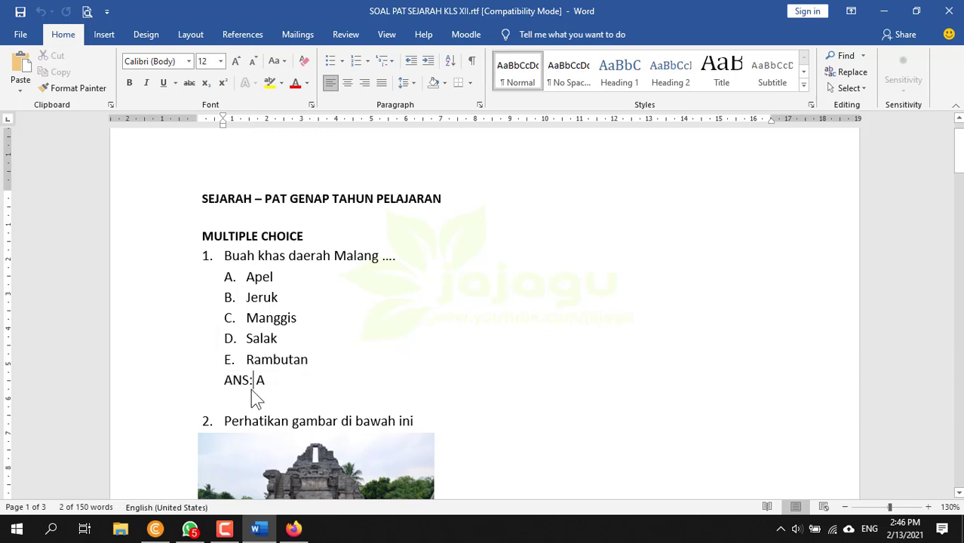
left_click(281, 303)
left_click_drag(200, 237, 309, 238)
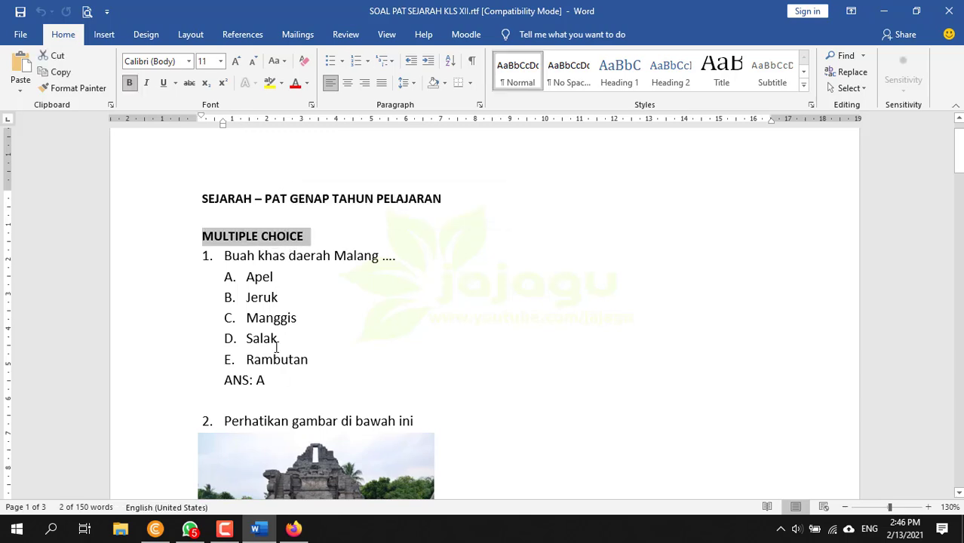
left_click_drag(272, 380, 198, 380)
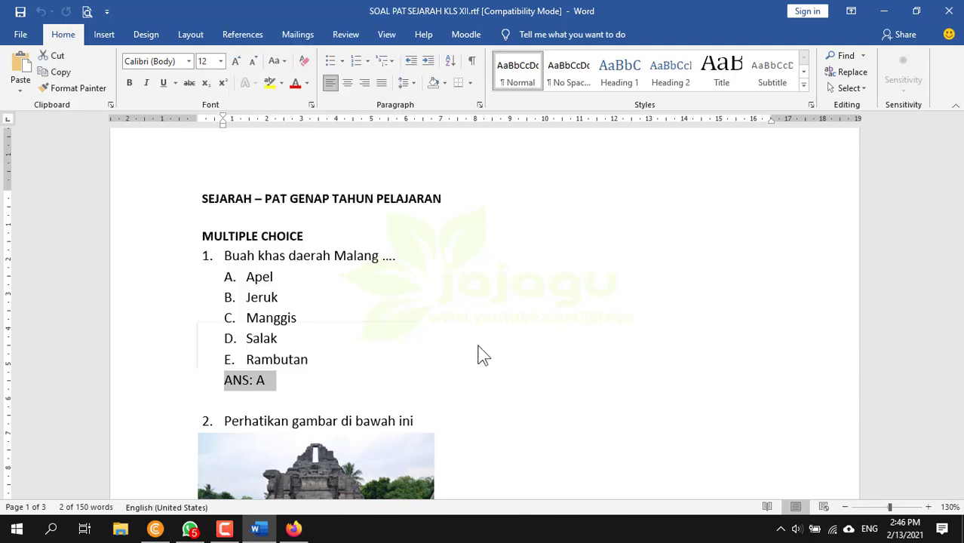
left_click(245, 297)
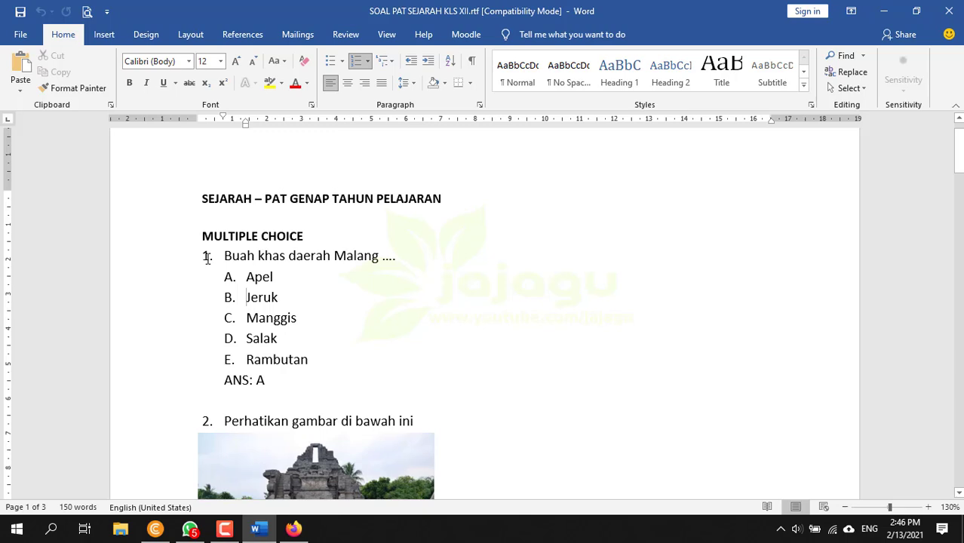
Inspect the automatic question numbering from question 1 through question 4 by highlighting the list numbers.
left_click(208, 258)
left_click(206, 425)
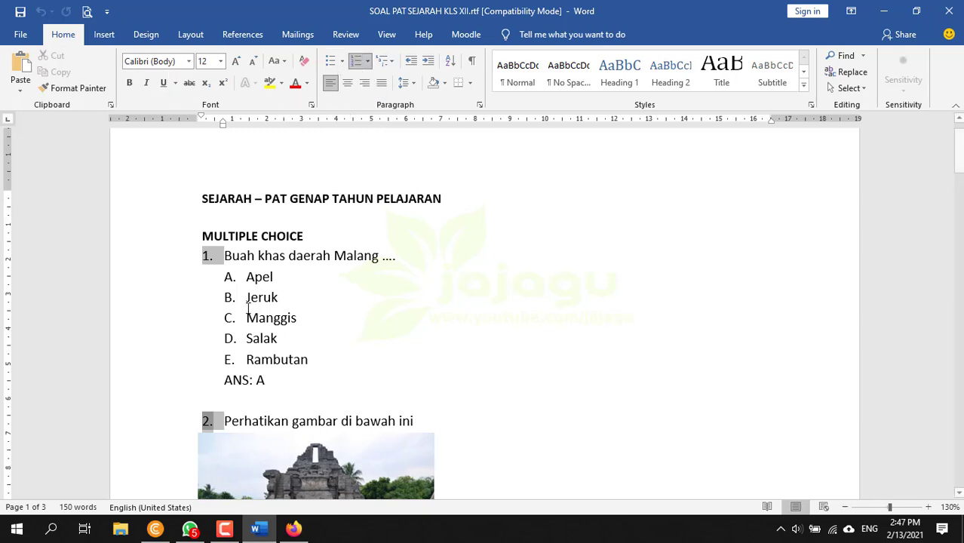
left_click(209, 256)
left_click(206, 257)
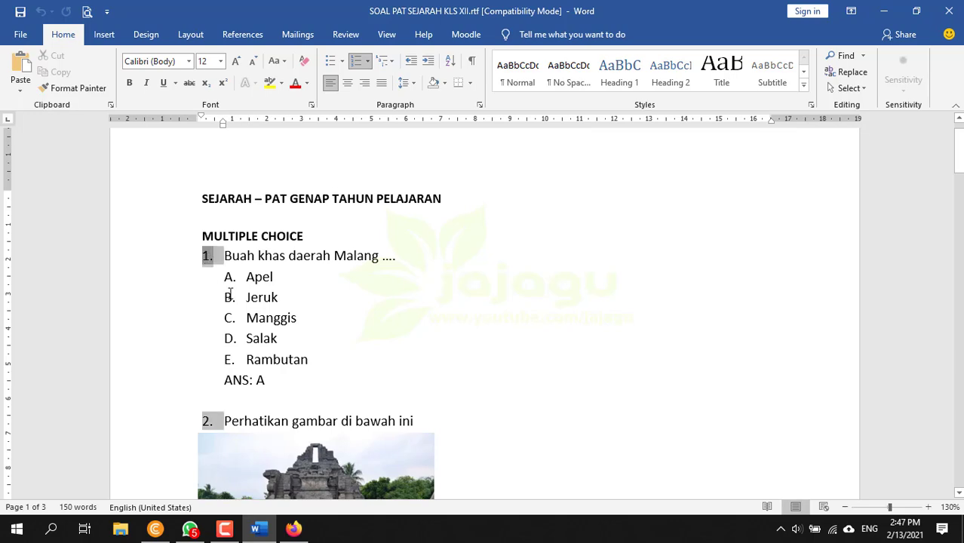
scroll(200, 291, "down", 4)
scroll(208, 241, "up", 4)
scroll(208, 302, "down", 4)
scroll(208, 305, "down", 8)
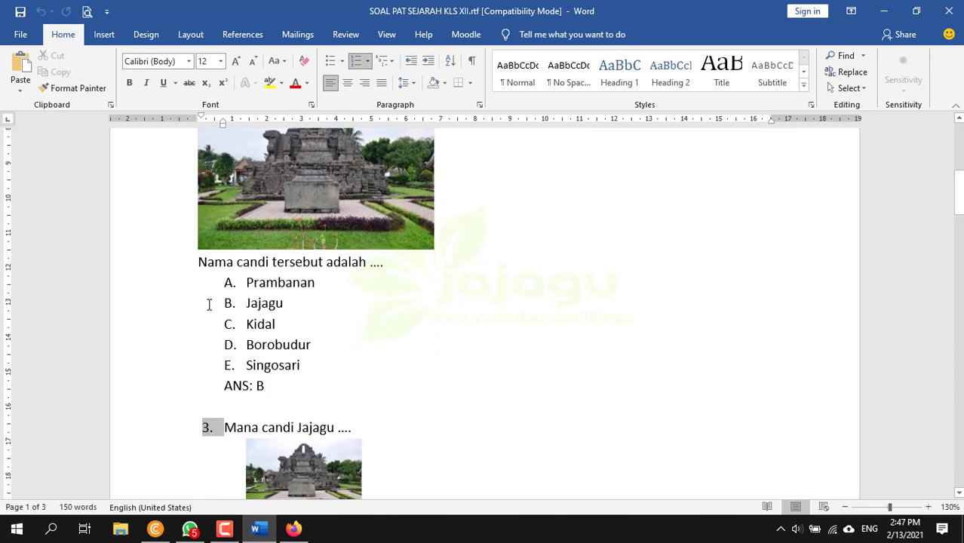
scroll(203, 270, "down", 5)
scroll(204, 268, "down", 10)
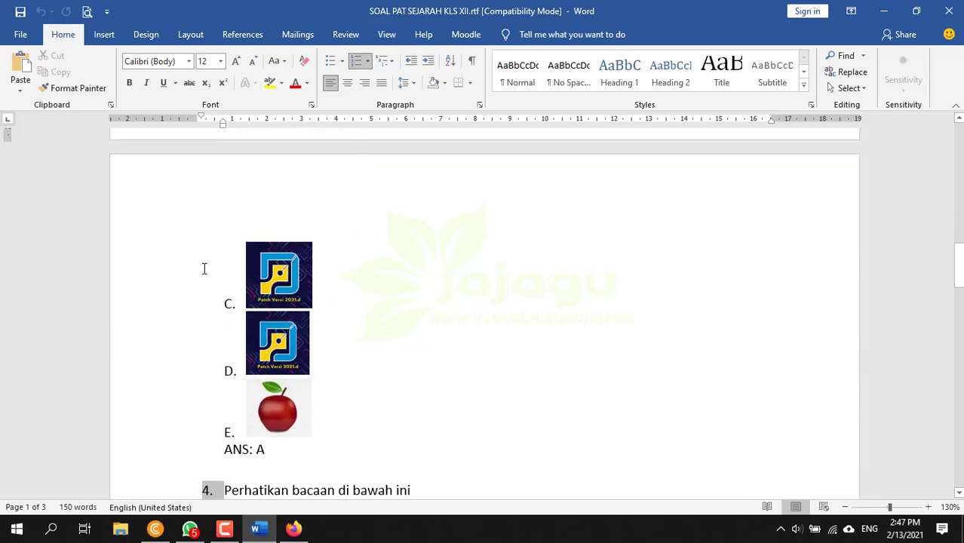
left_click(458, 247)
scroll(458, 247, "up", 5)
scroll(458, 246, "up", 16)
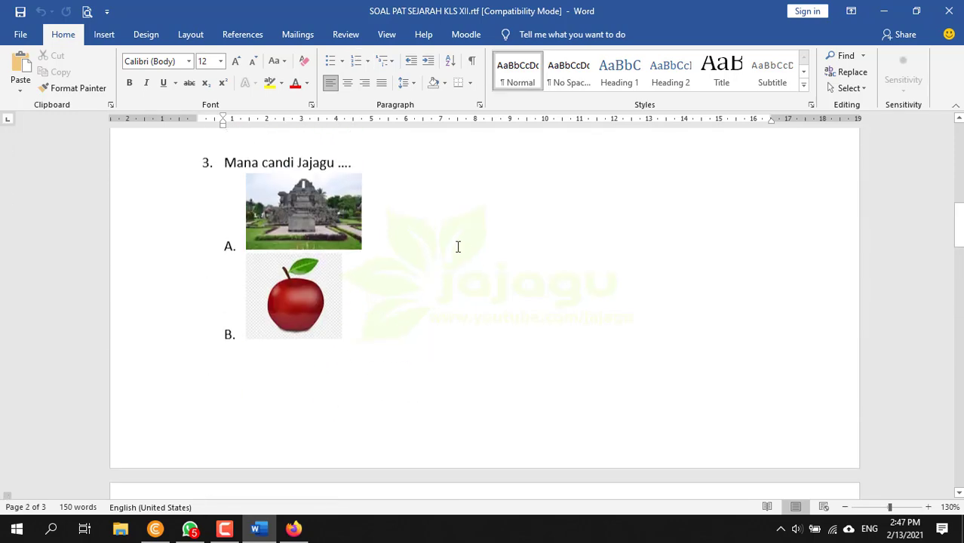